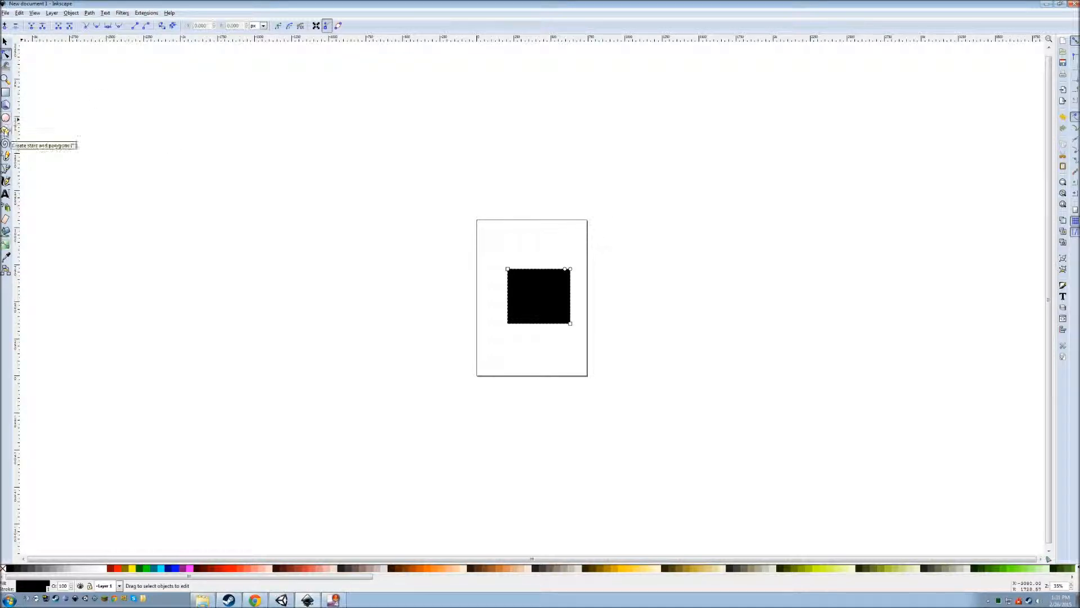
Draw a star overlapping the page's upper-left corner next to the black square.
click(5, 131)
drag(504, 239, 550, 262)
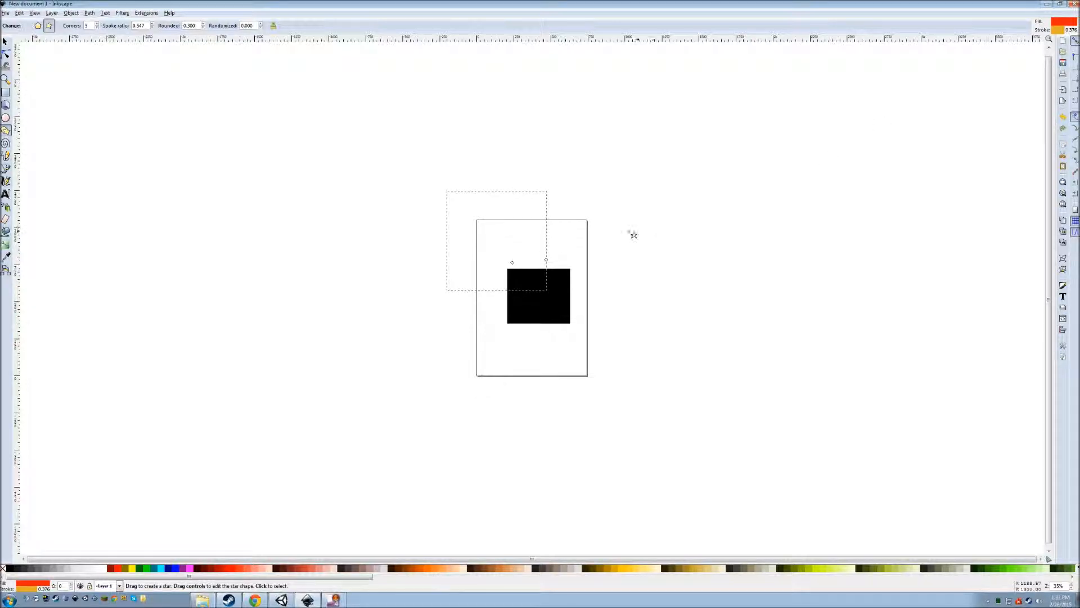
click(122, 13)
mouse_move(71, 13)
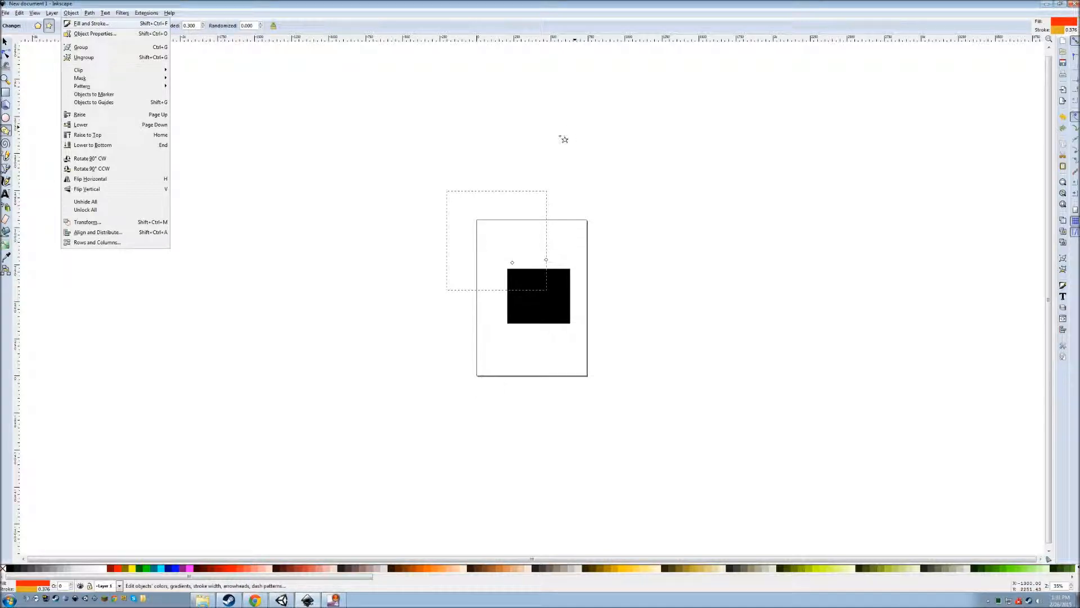
Raise the star's opacity to 100 and darken its outline colour.
key(Return)
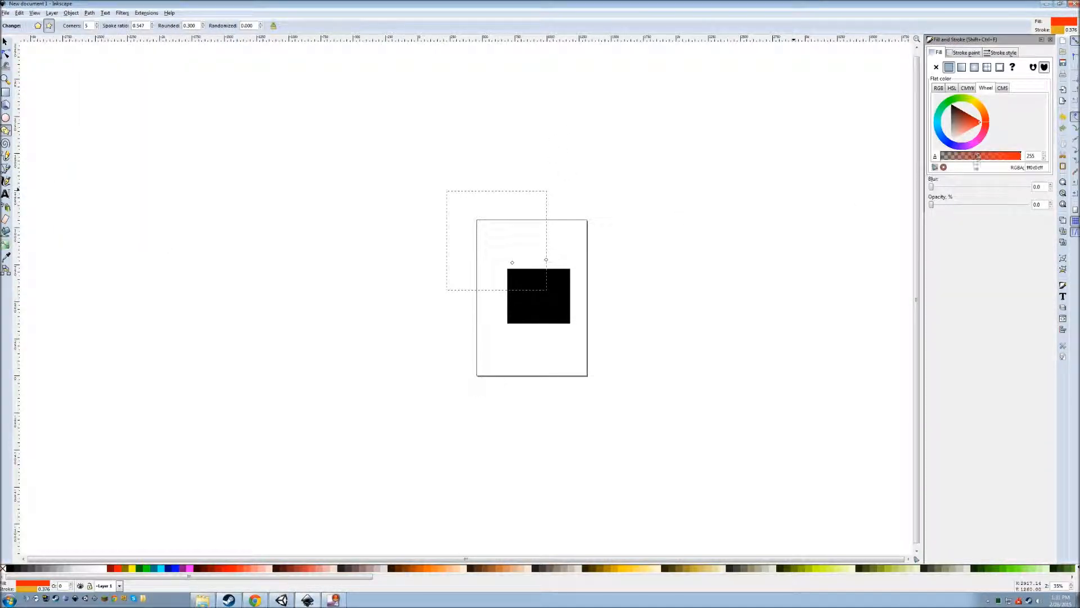
drag(932, 205, 1029, 205)
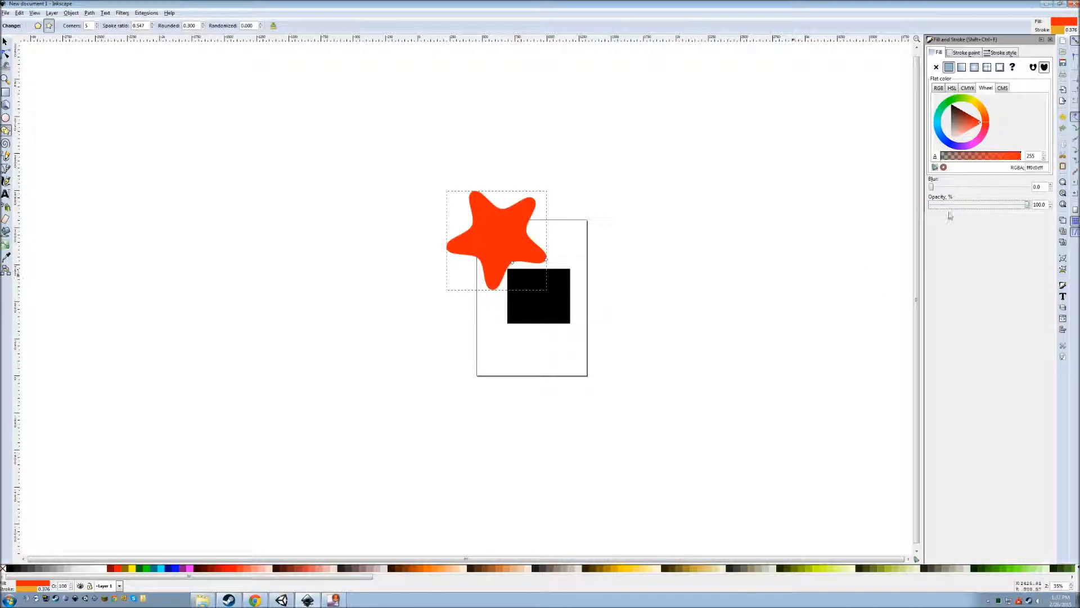
click(961, 55)
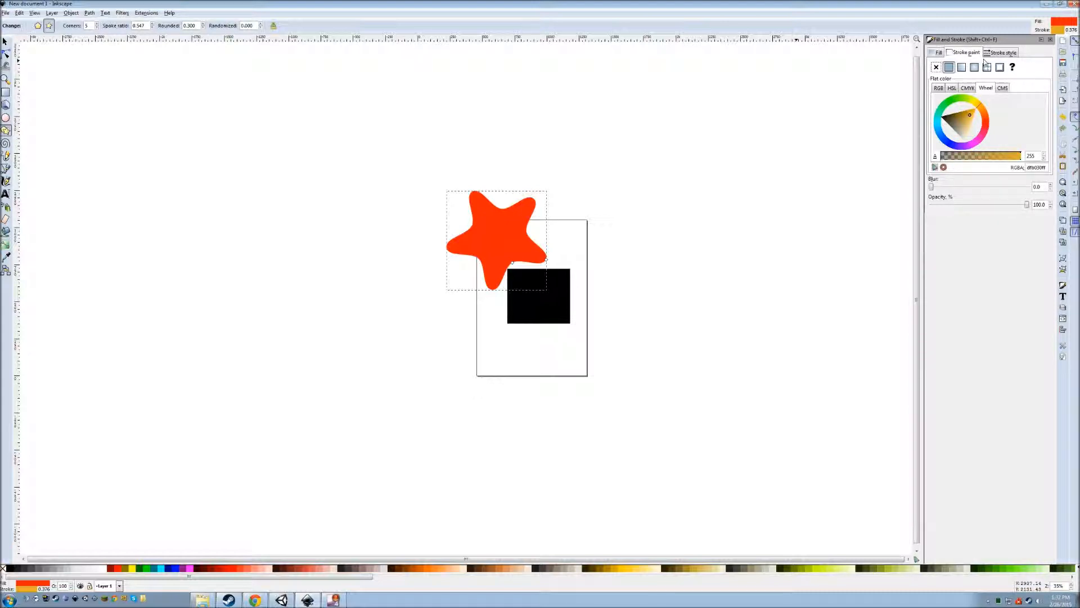
drag(956, 128, 951, 120)
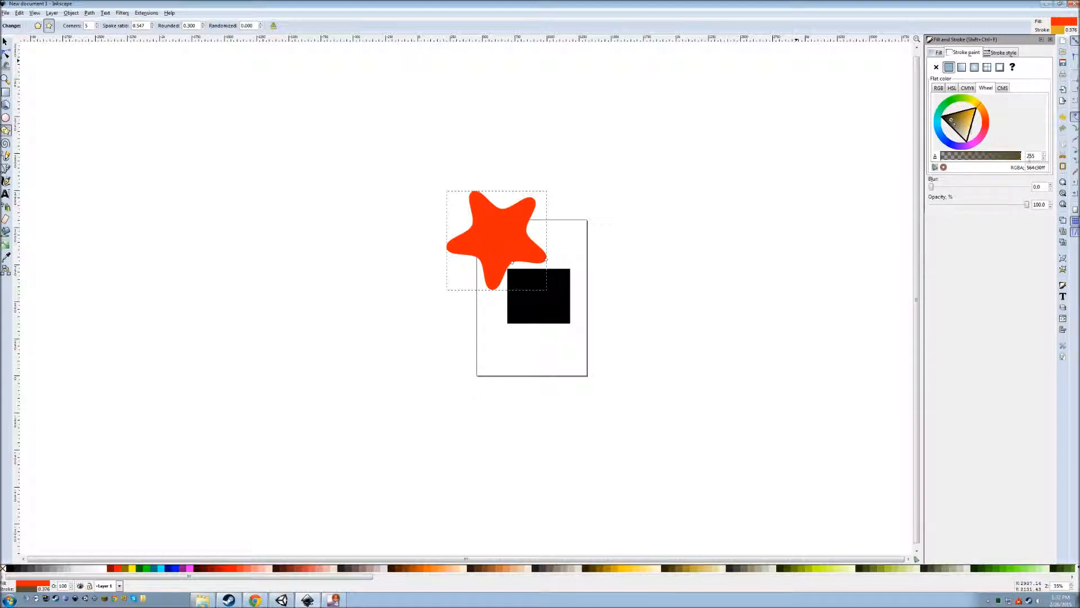
click(937, 53)
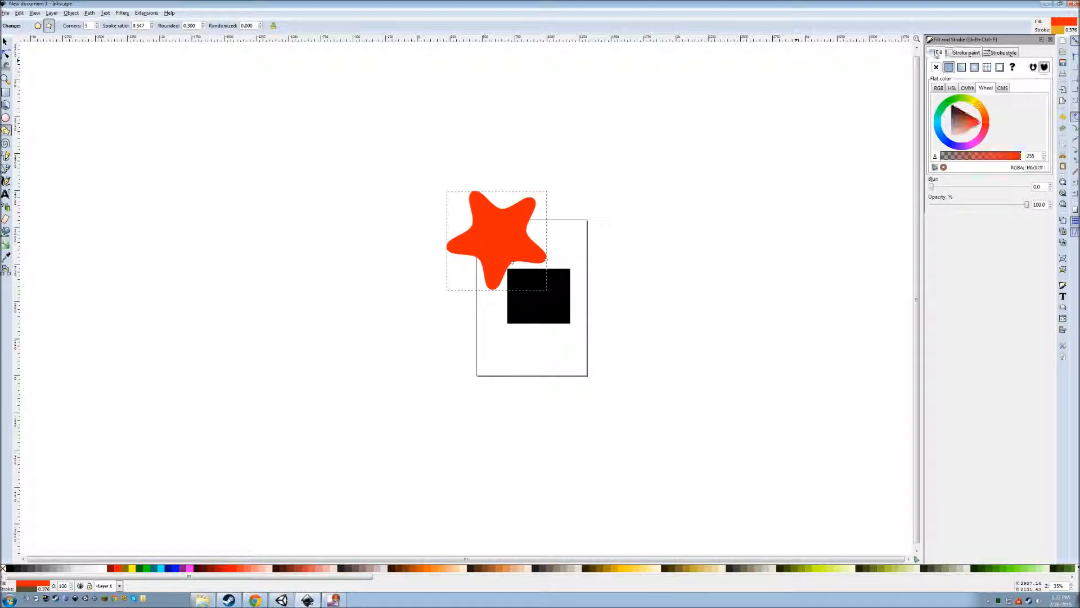
Set the star's outline width to 20 px, then delete the star.
click(1001, 52)
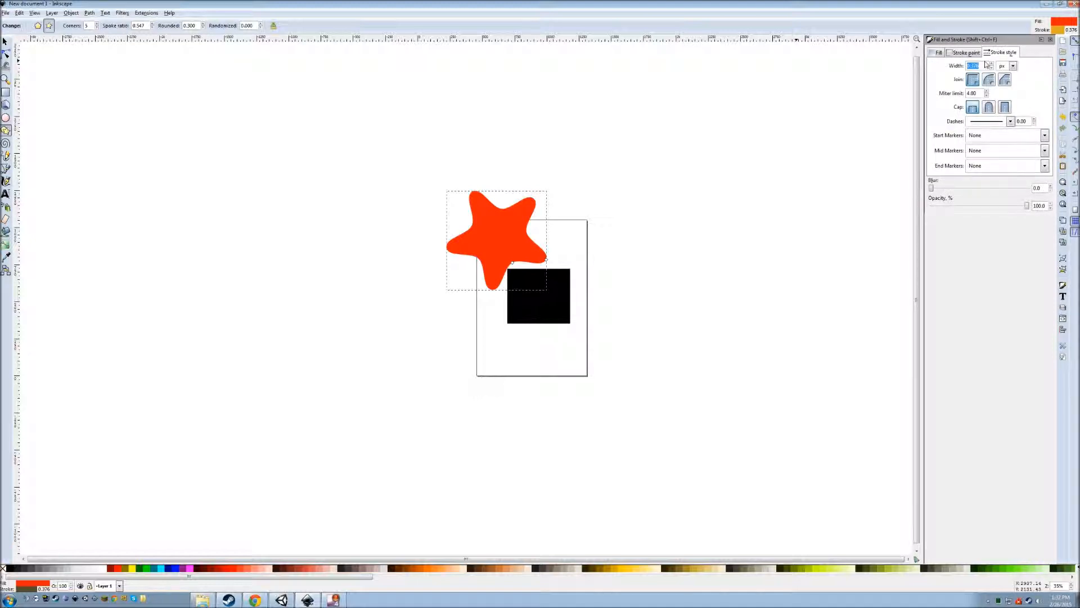
text(5)
key(Return)
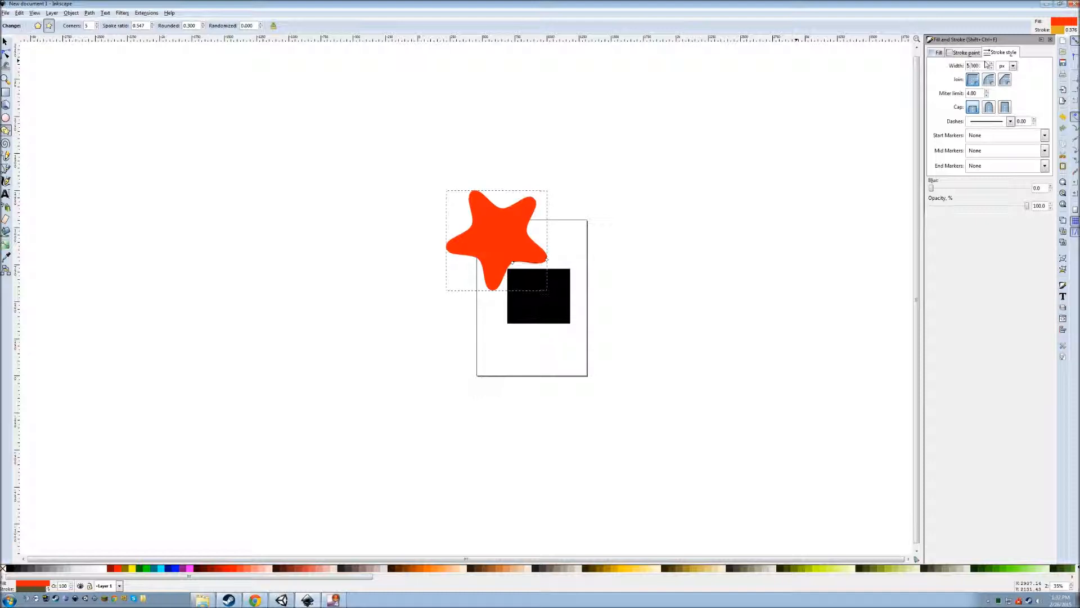
double_click(986, 65)
text(20)
key(Return)
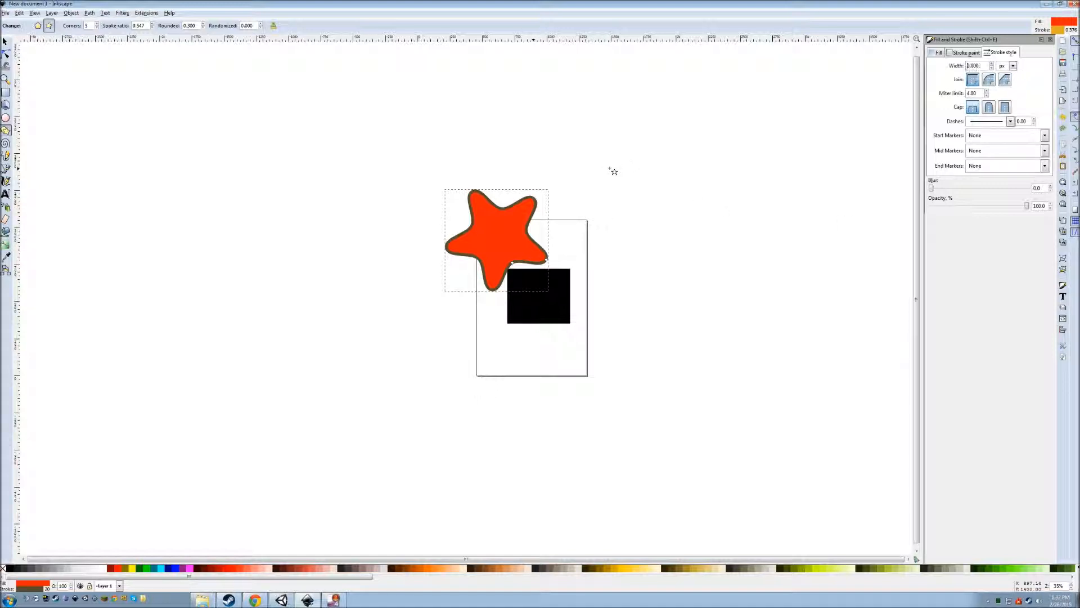
click(5, 41)
key(Delete)
Delete the black square from the page.
click(566, 293)
key(Delete)
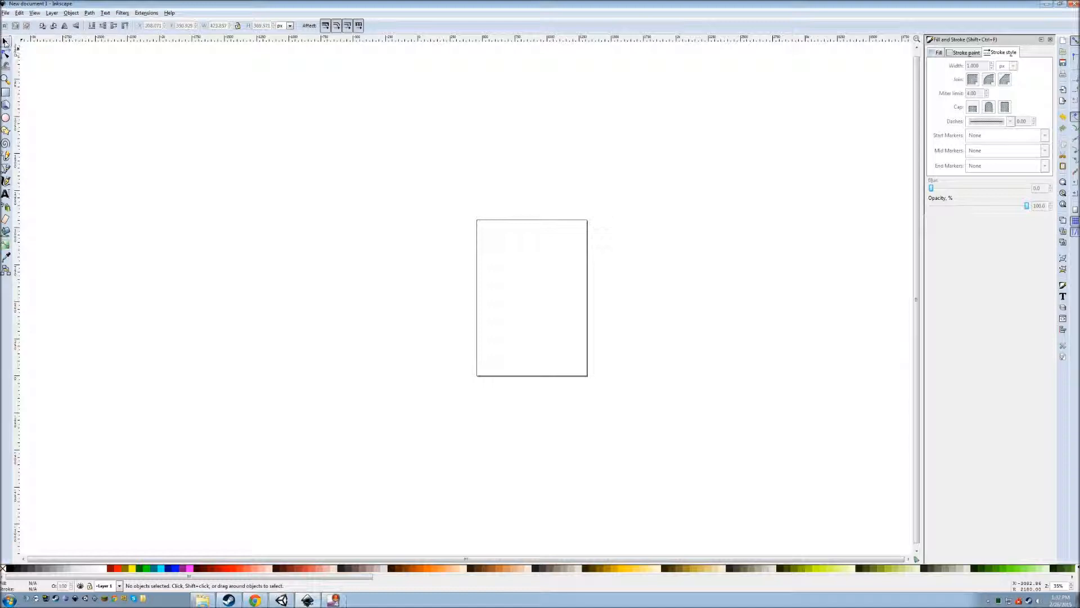
click(19, 13)
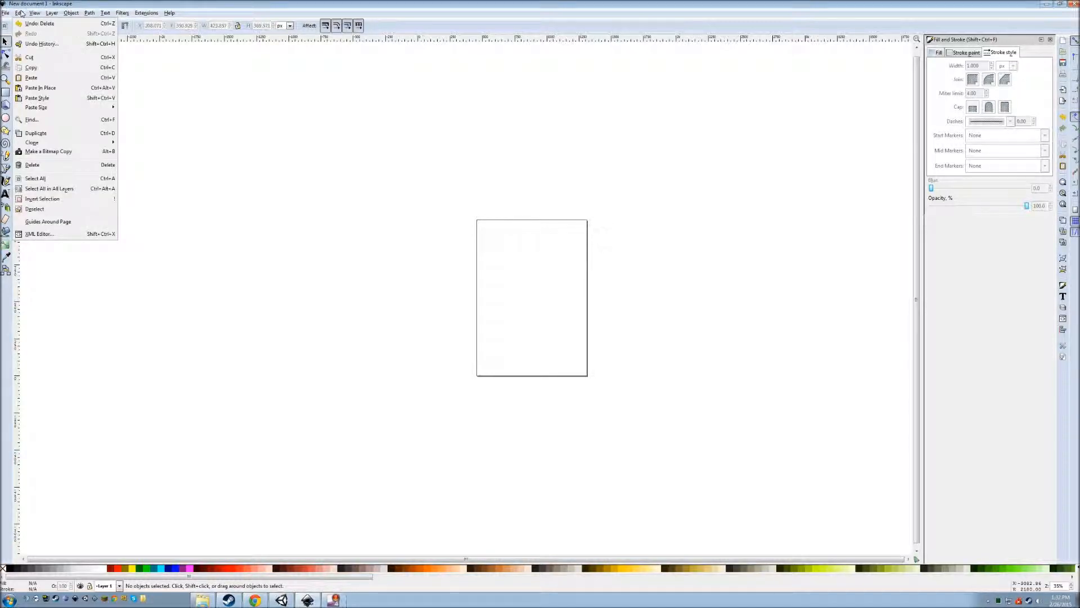
mouse_move(6, 15)
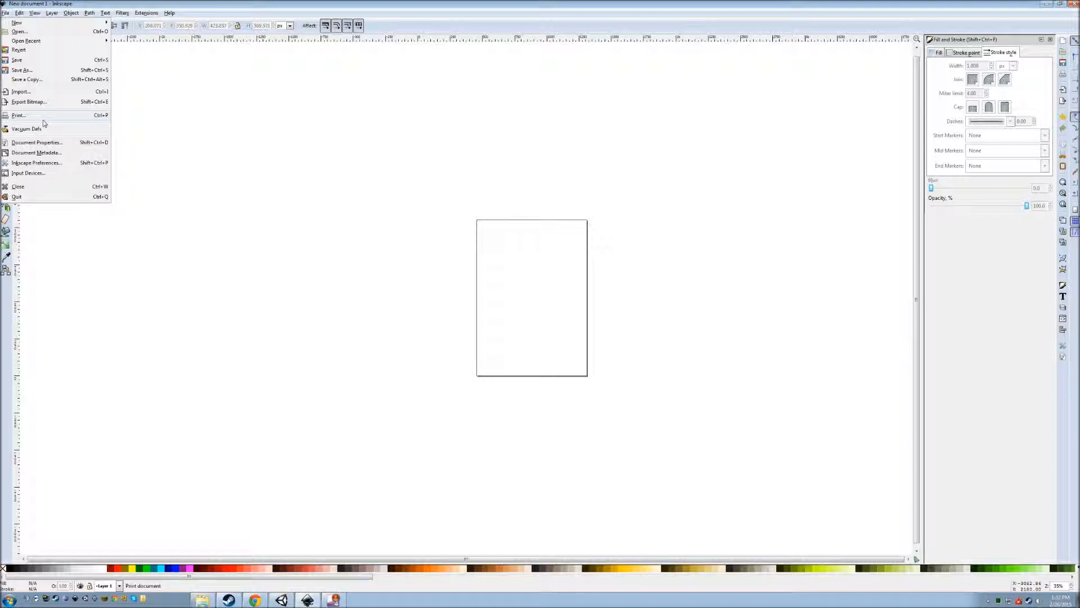
click(360, 223)
Set the page width and height to 256 px in Document Properties.
key(shift+ctrl+d)
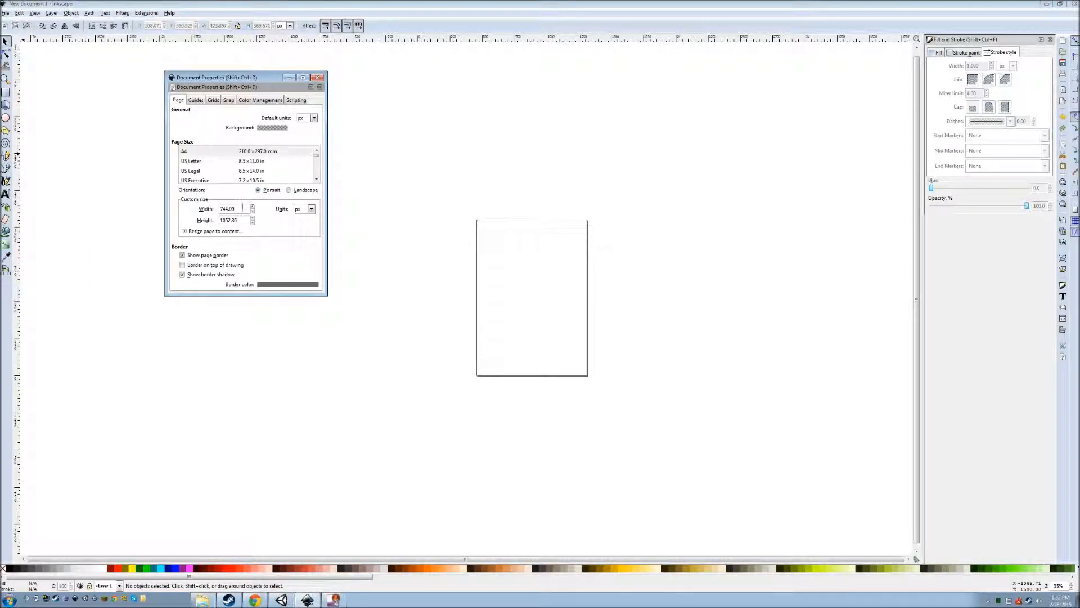
double_click(240, 207)
text(256)
key(Tab)
text(2)
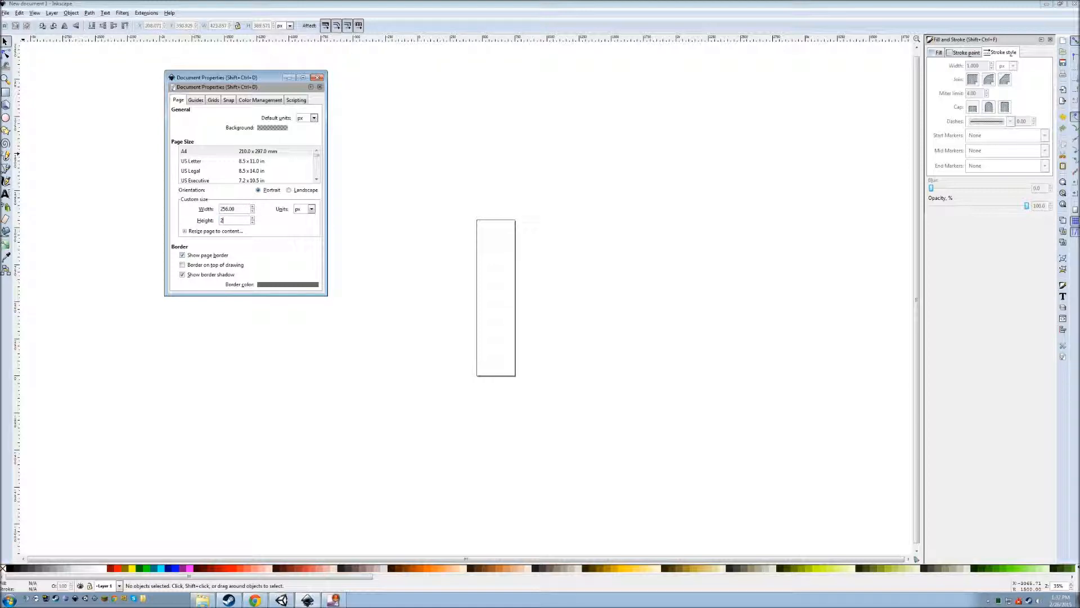
text(56)
key(Tab)
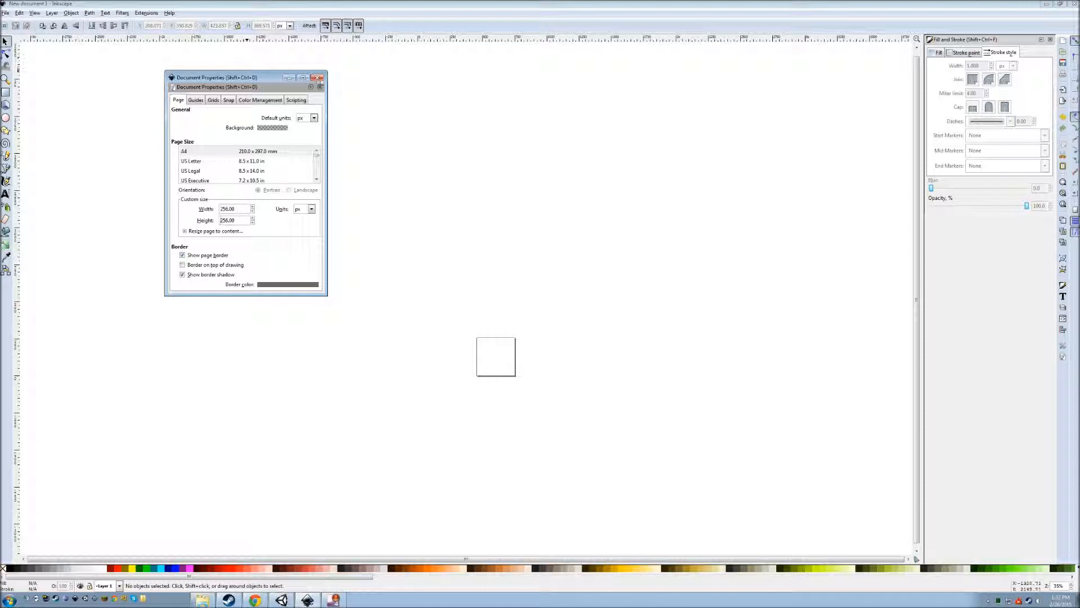
click(318, 77)
scroll(493, 372, up, 3)
scroll(500, 405, down, 3)
ctrl+scroll(490, 403, up, 5)
scroll(588, 344, up, 5)
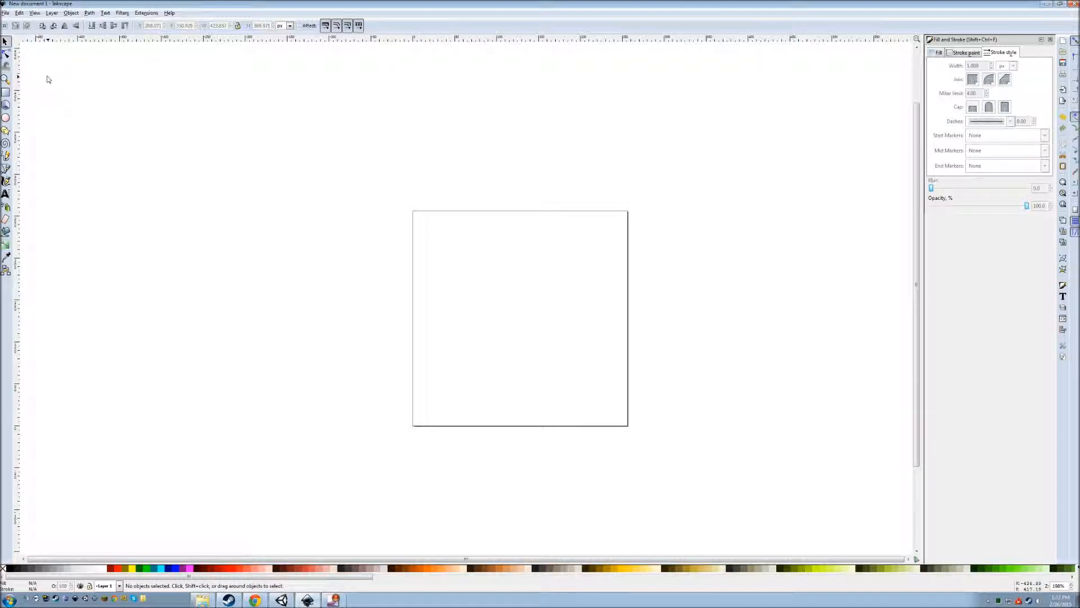
Draw an ellipse-tool circle spanning the 256 px page and close its wedge into a full disc.
click(6, 117)
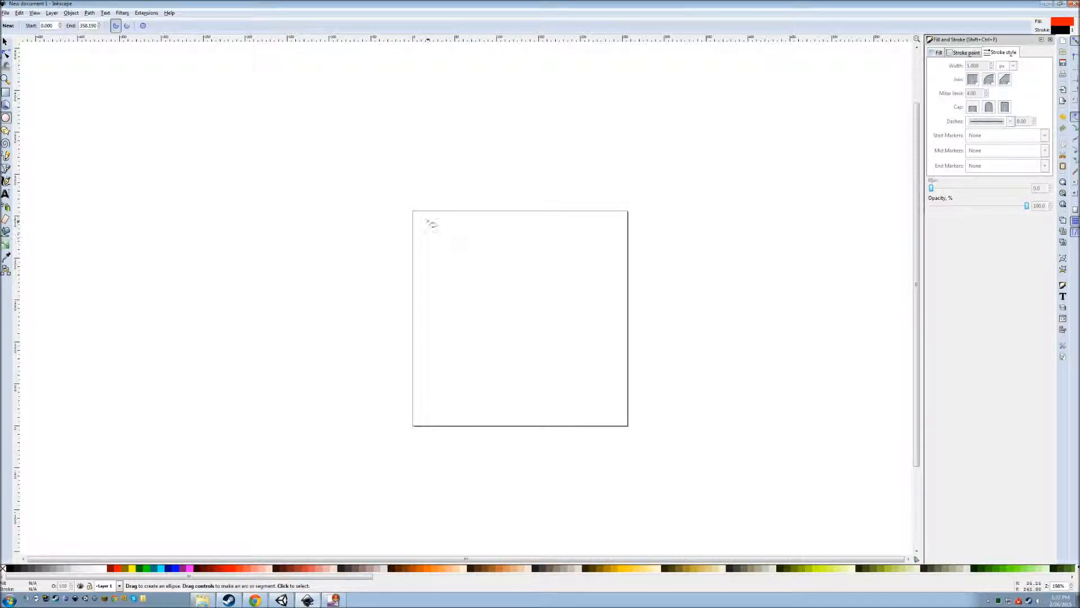
drag(413, 212, 633, 432)
key(ctrl+z)
drag(415, 214, 625, 422)
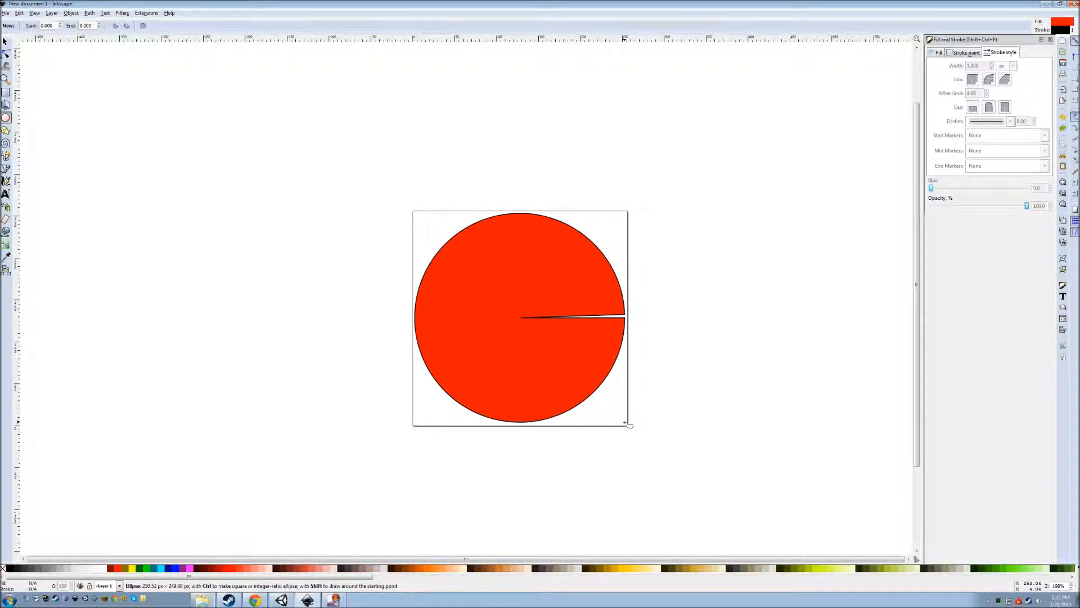
mouse_move(625, 422)
mouse_down()
mouse_move(525, 446)
mouse_move(657, 379)
mouse_move(604, 351)
mouse_move(610, 439)
mouse_move(625, 446)
mouse_move(648, 357)
mouse_move(643, 426)
mouse_up()
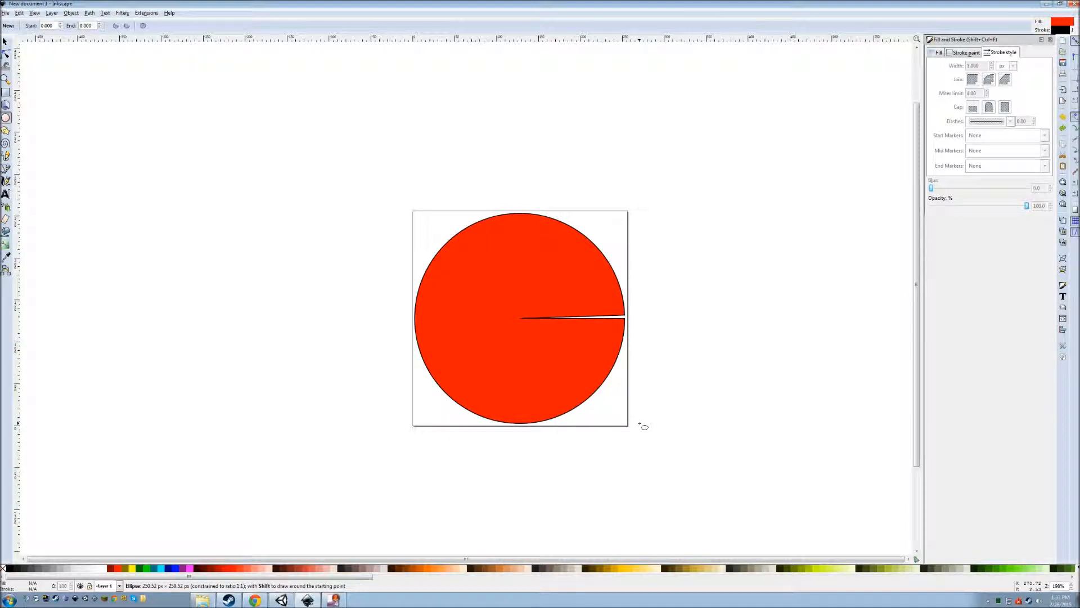
ctrl+drag(644, 426, 645, 426)
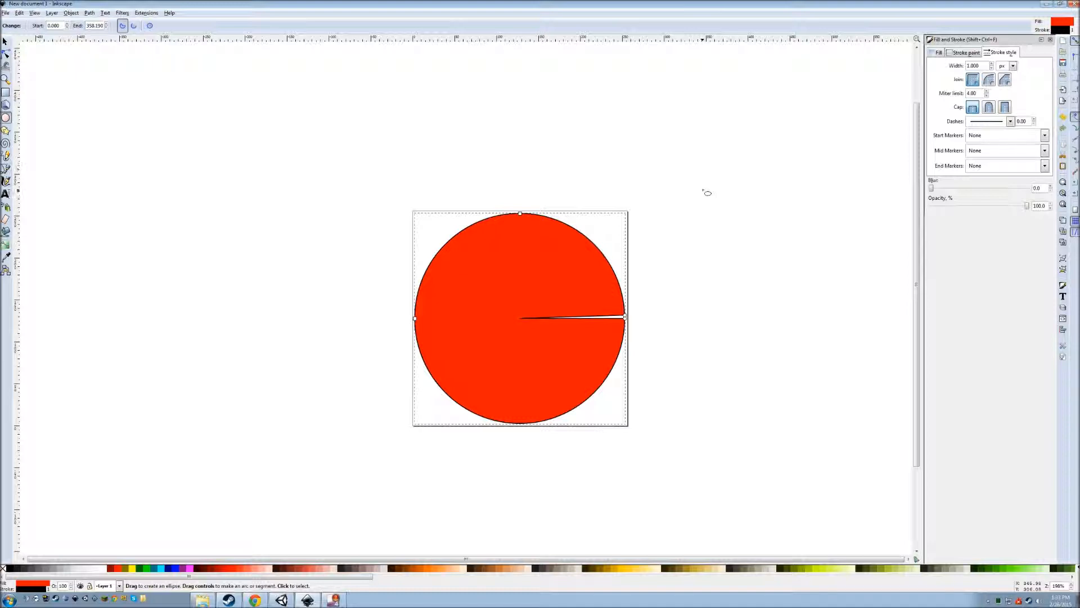
drag(625, 318, 624, 318)
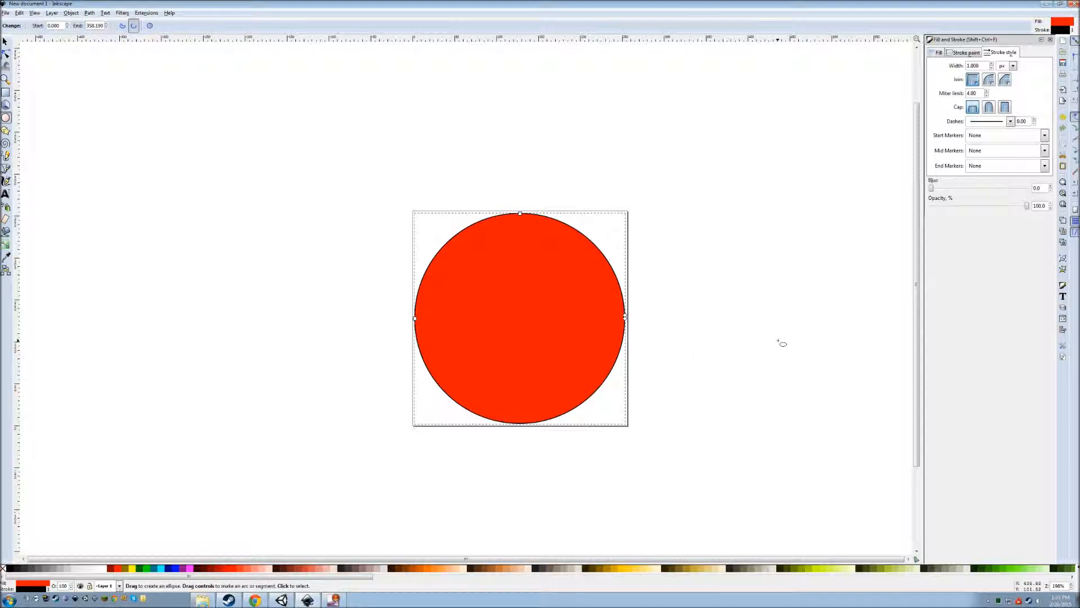
Remove the circle's black outline and make its fill light grey.
click(967, 52)
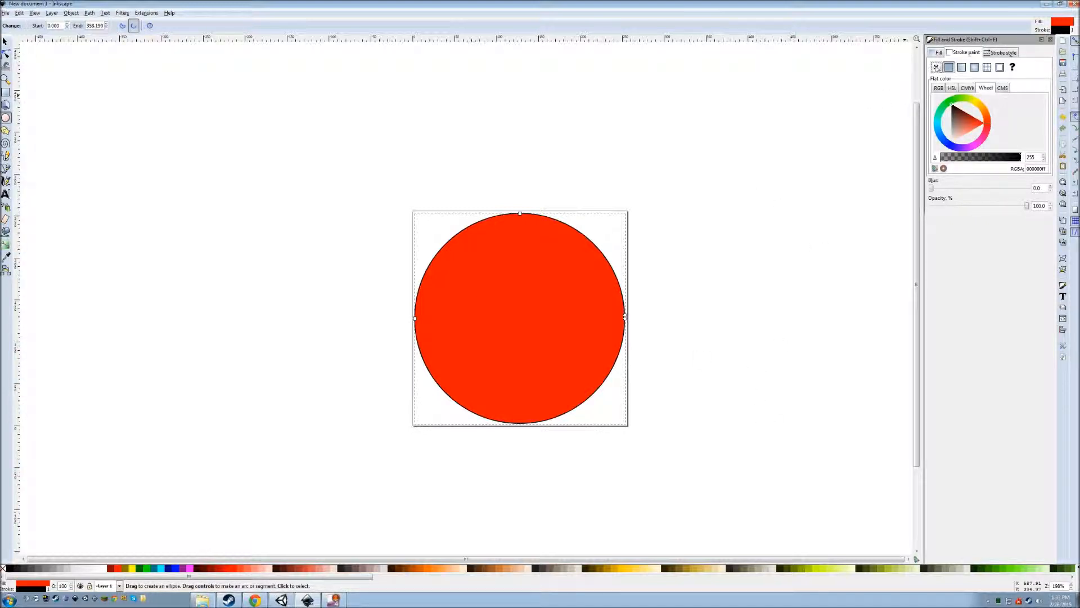
click(936, 67)
click(939, 52)
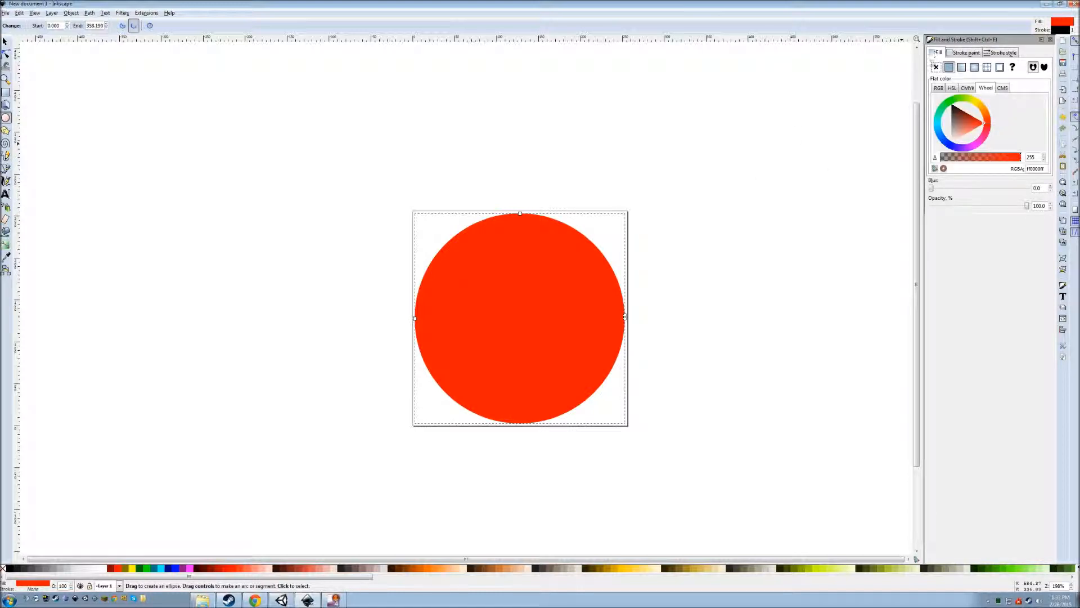
drag(961, 132, 939, 135)
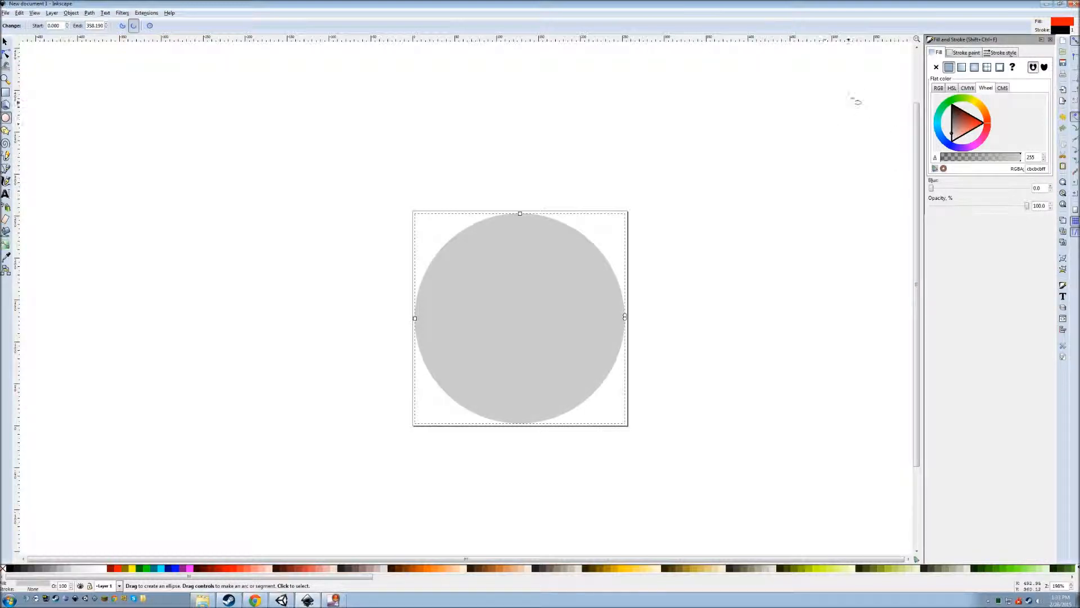
Switch the fill to a radial gradient and adjust its radius and outer stops.
click(974, 67)
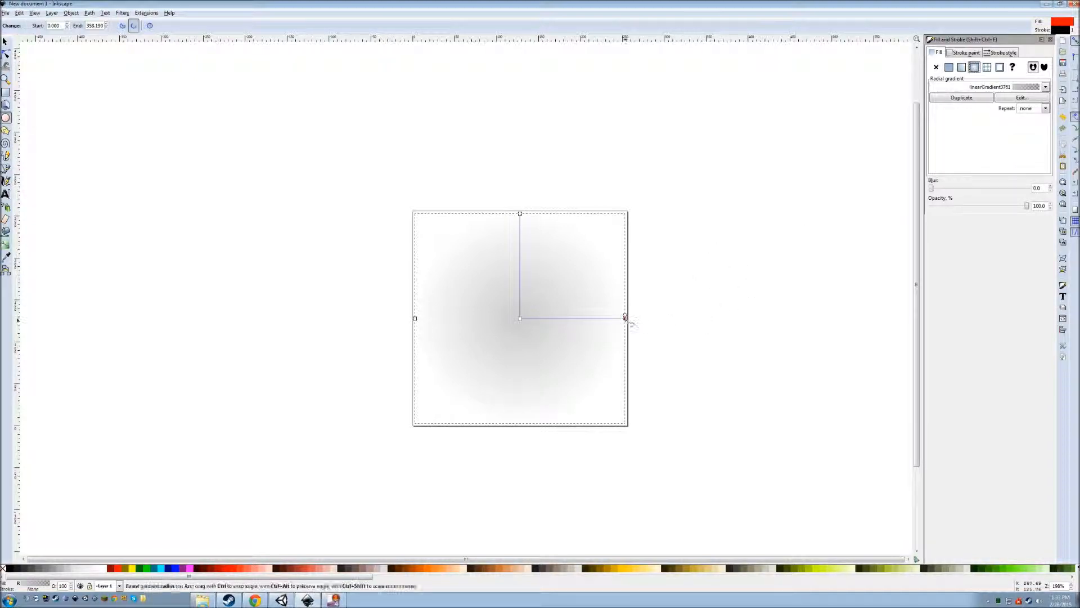
drag(624, 319, 609, 318)
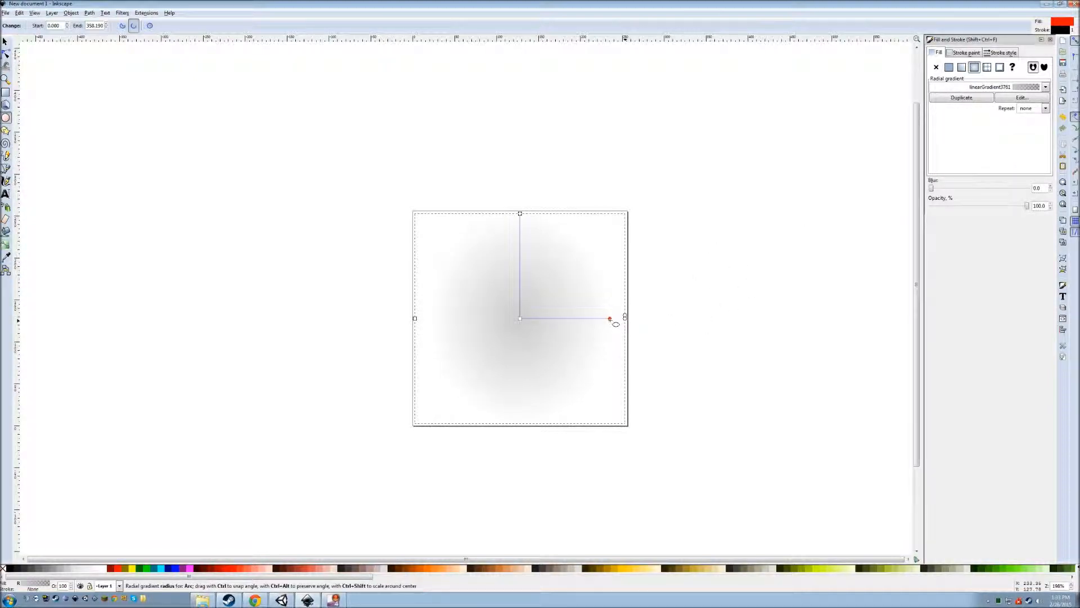
click(611, 318)
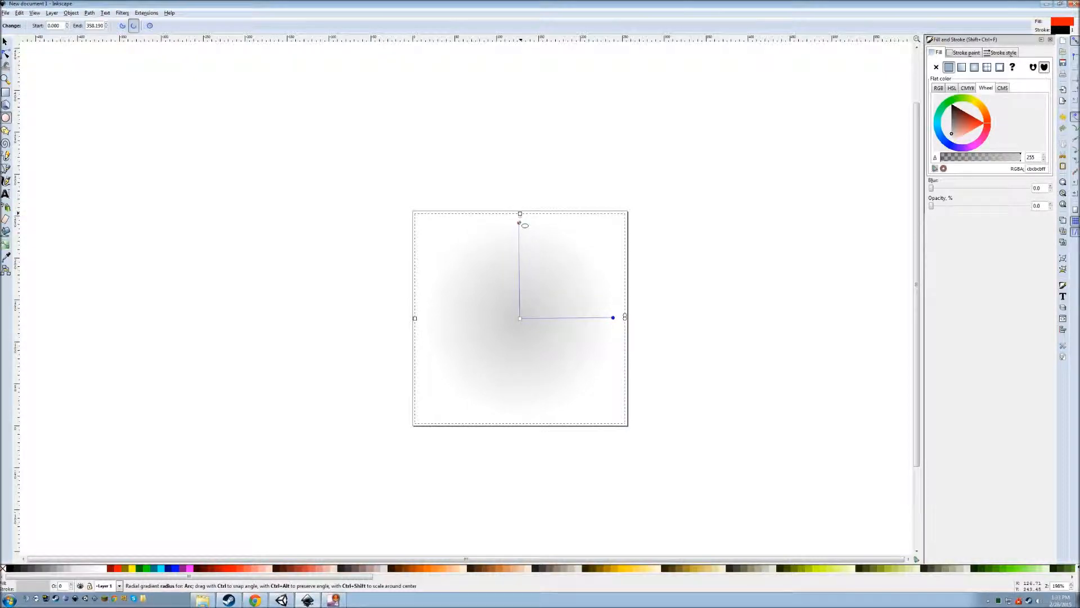
click(519, 226)
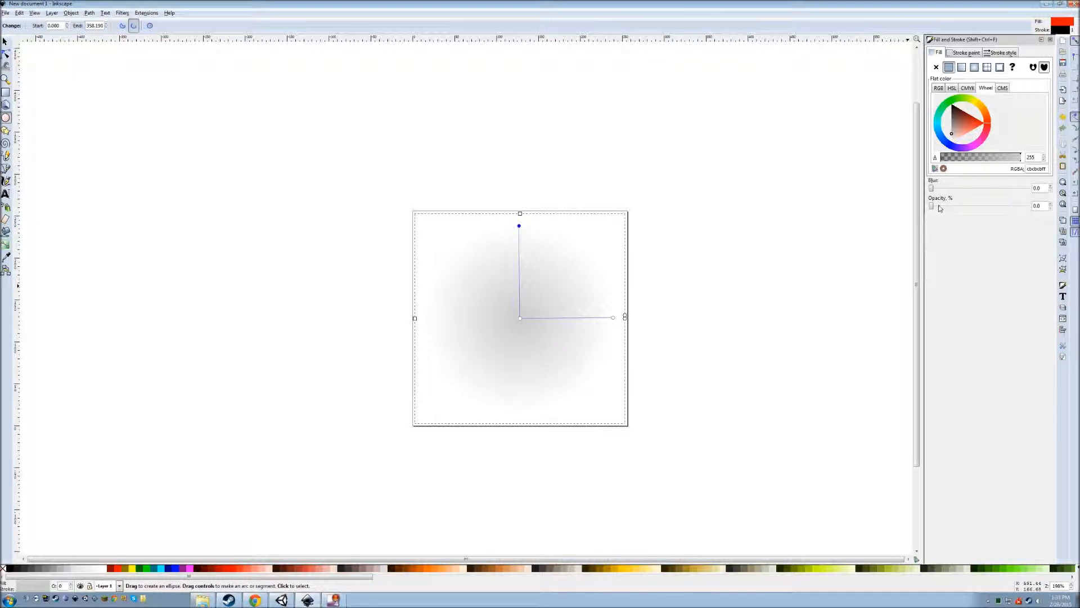
drag(938, 207, 920, 220)
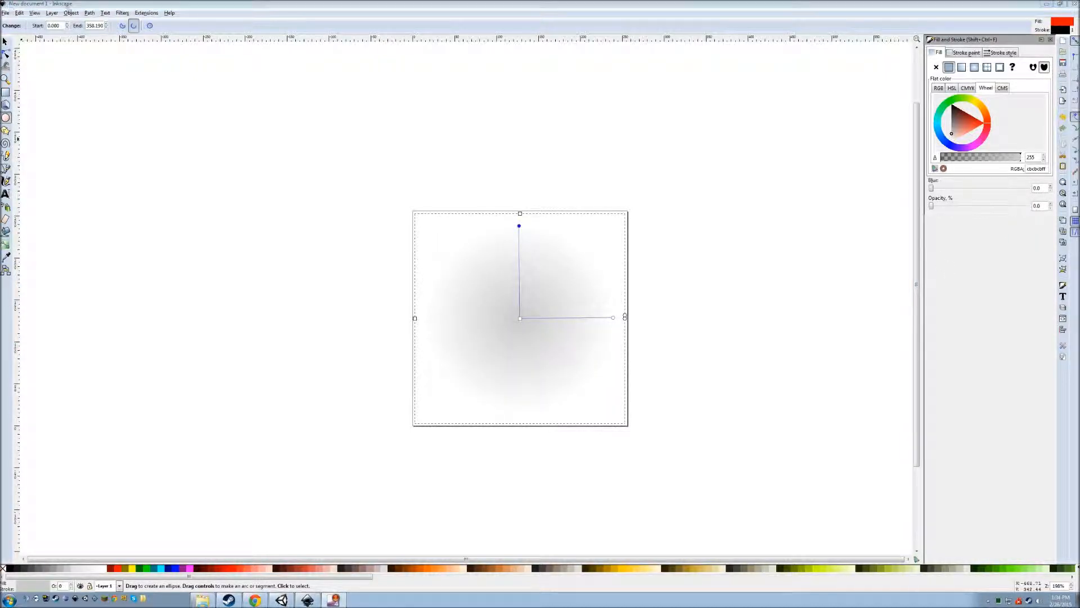
Open Export Bitmap with the whole 256 × 256 page as the export area.
click(7, 13)
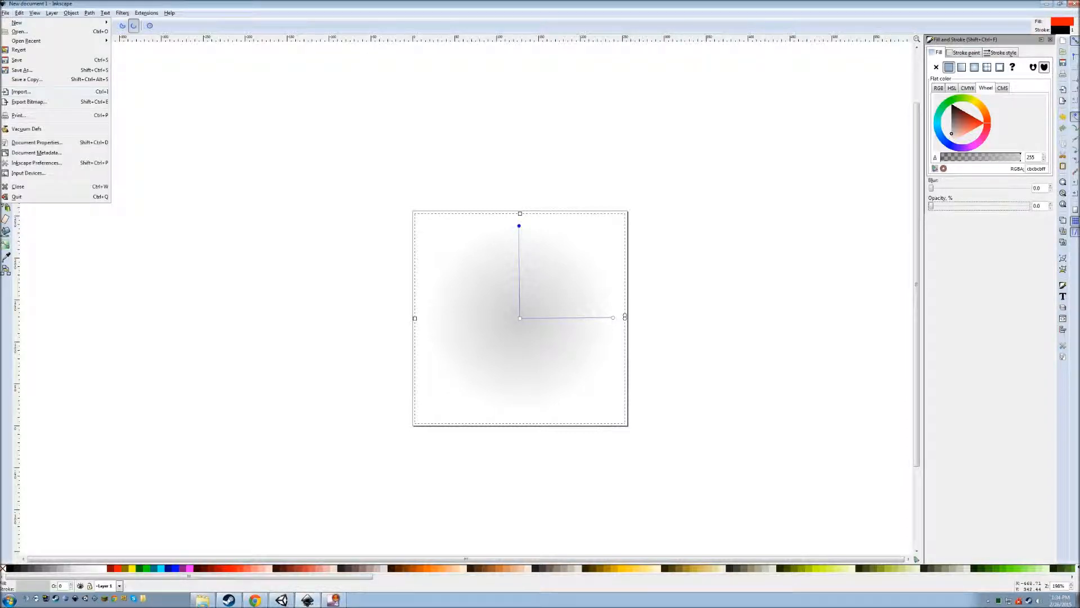
click(44, 103)
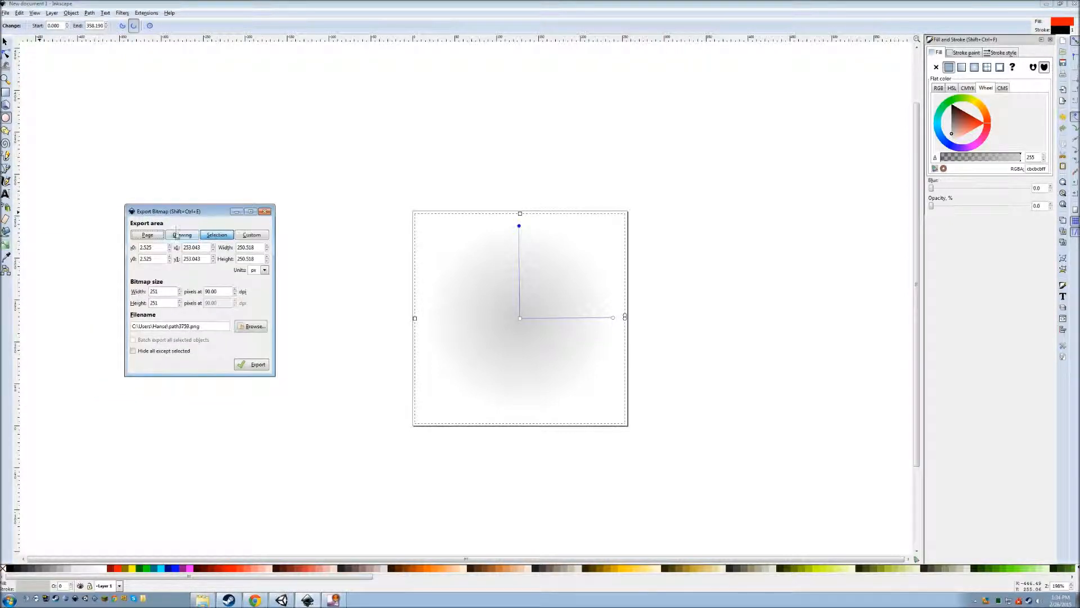
click(161, 235)
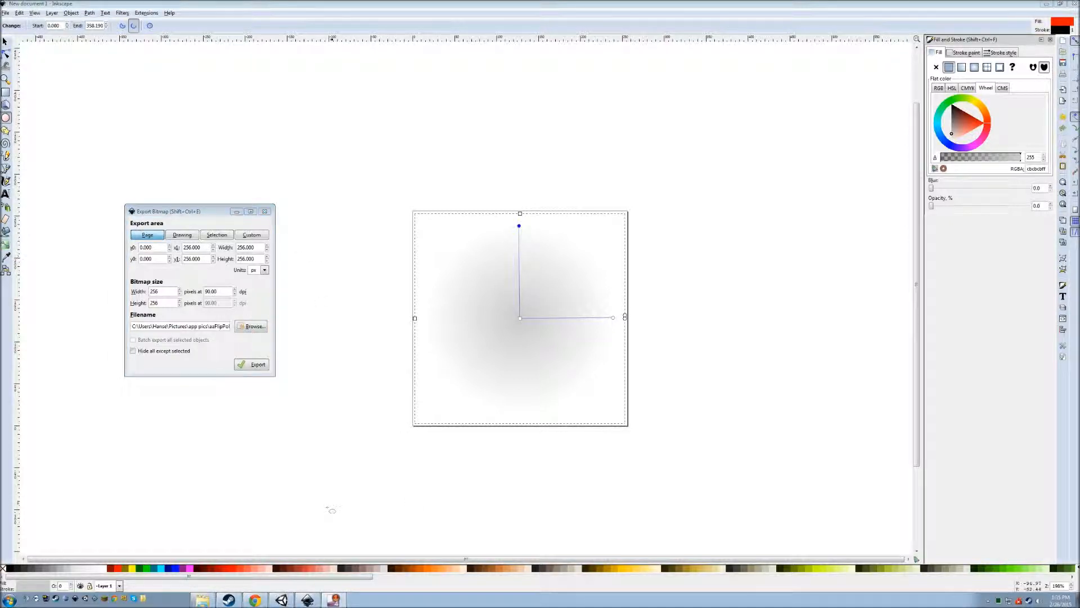
Drag the roundgradient PNG into Unity's Textures > JumpStartAtlas folder.
click(281, 600)
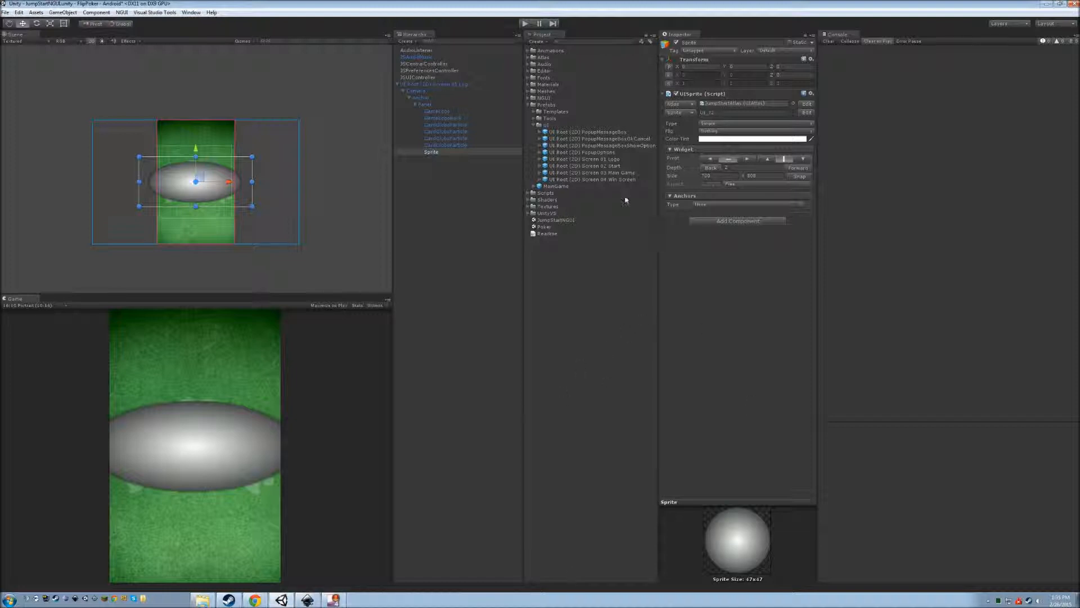
click(528, 206)
click(534, 213)
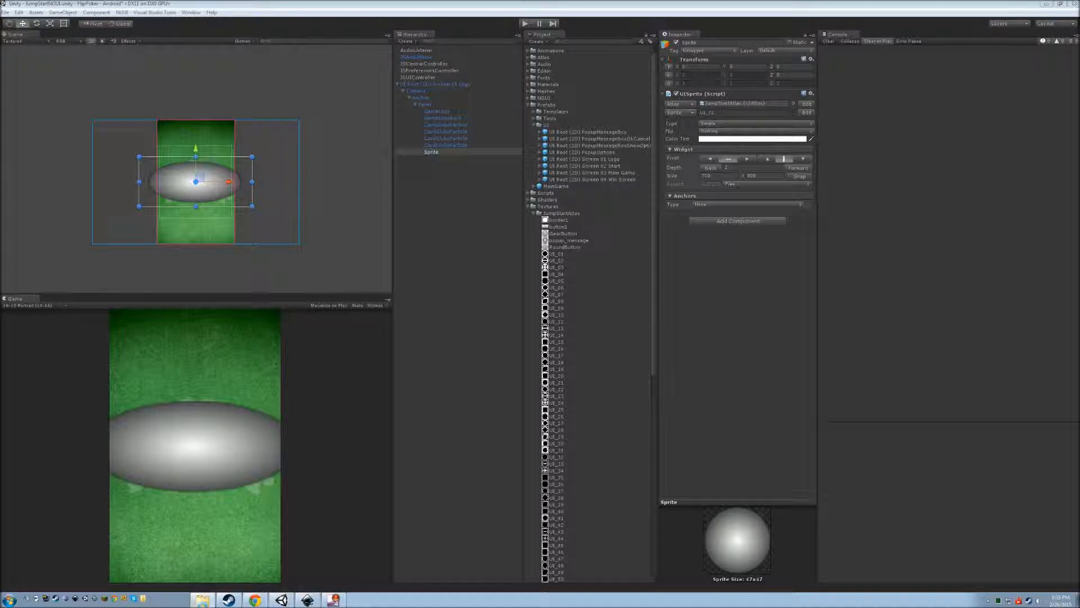
drag(757, 253, 578, 214)
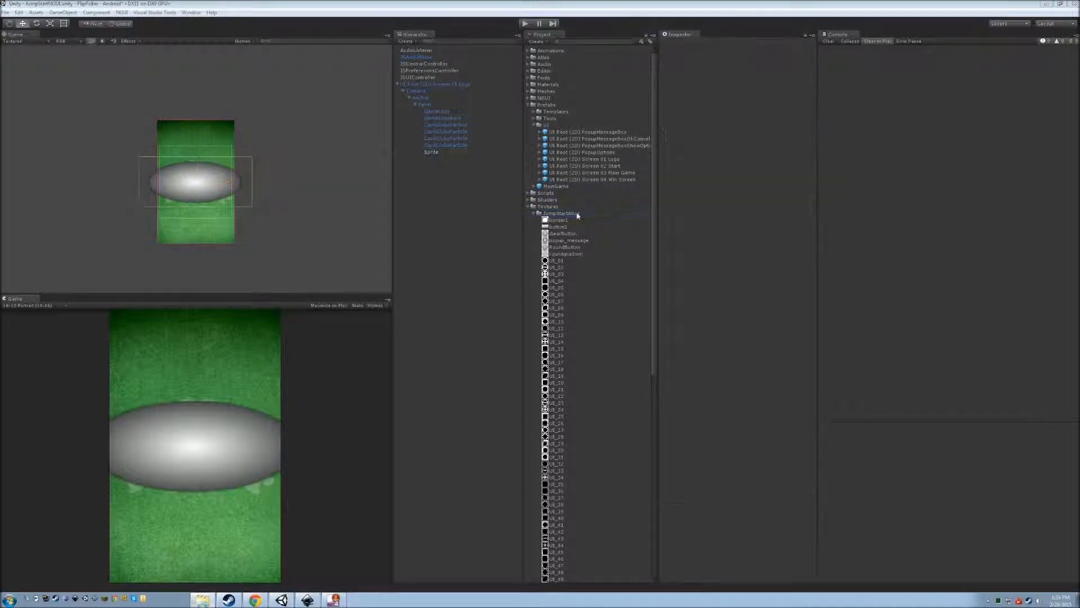
Select the JumpStartAtlas texture in the Atlas folder and enlarge its 1024×1024 preview.
click(528, 57)
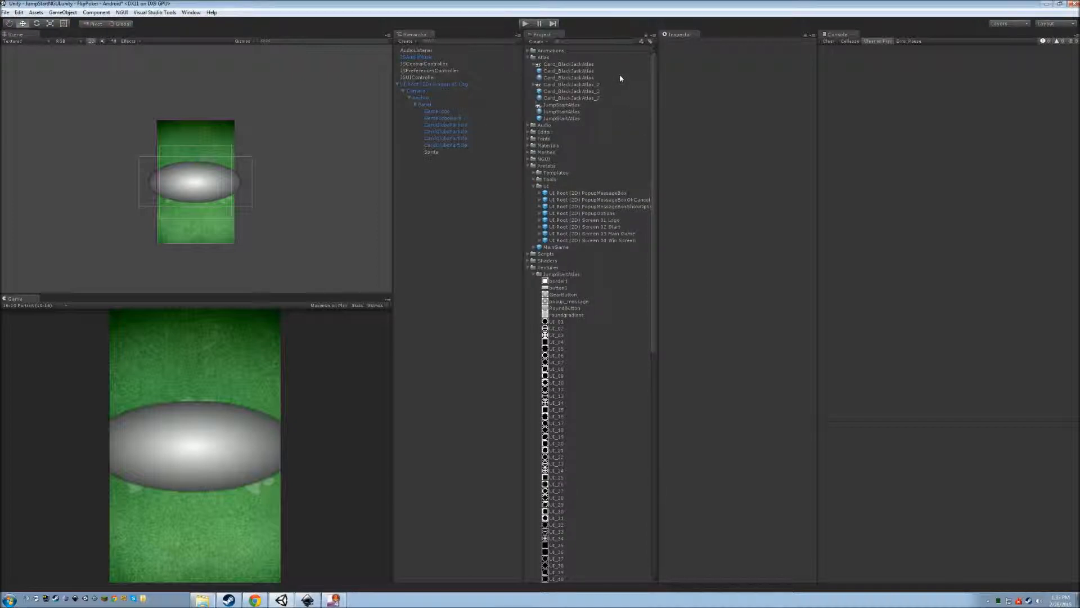
click(572, 105)
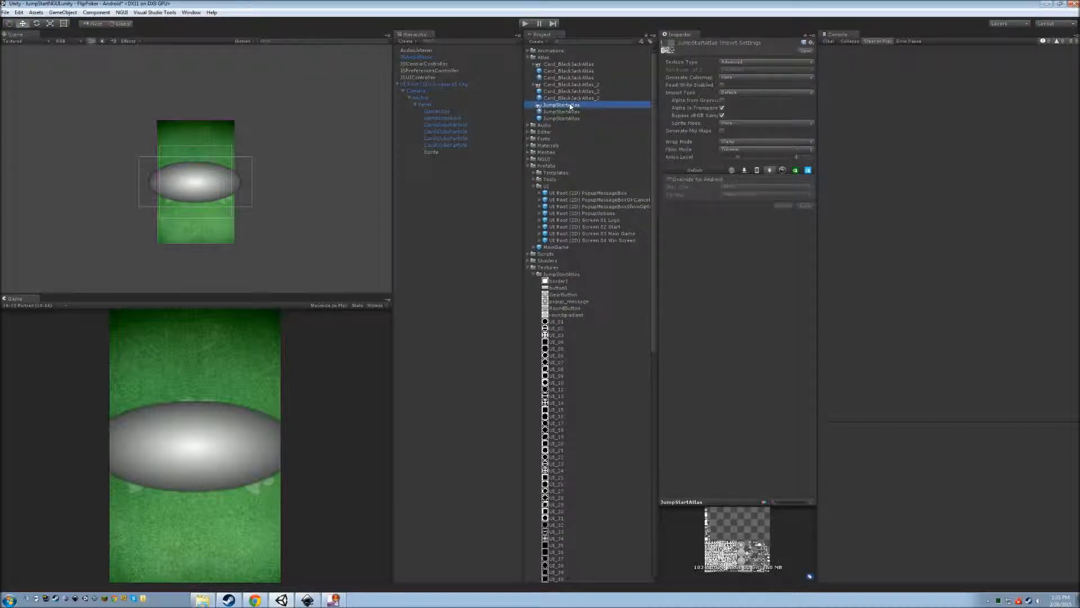
drag(762, 501, 745, 328)
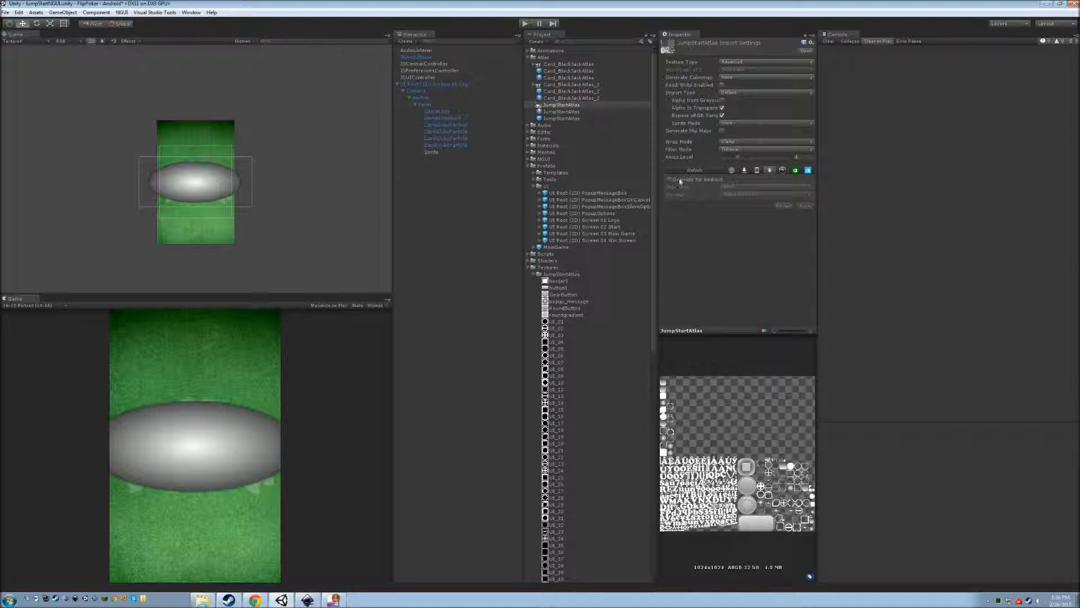
Add the roundgradient texture to JumpStartAtlas with NGUI's Atlas Maker.
click(122, 12)
mouse_move(153, 44)
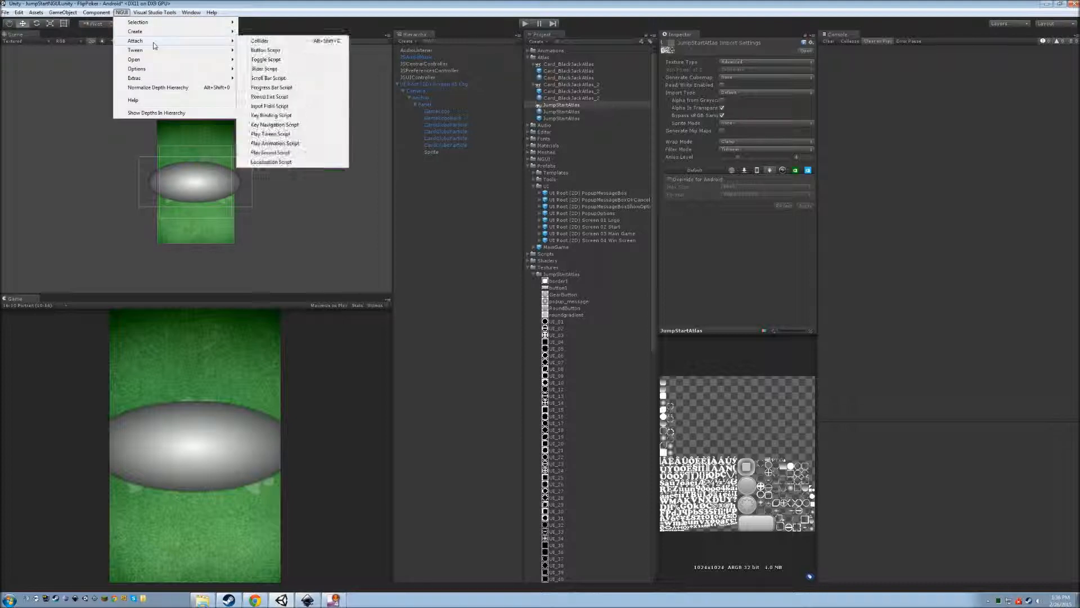
mouse_move(161, 70)
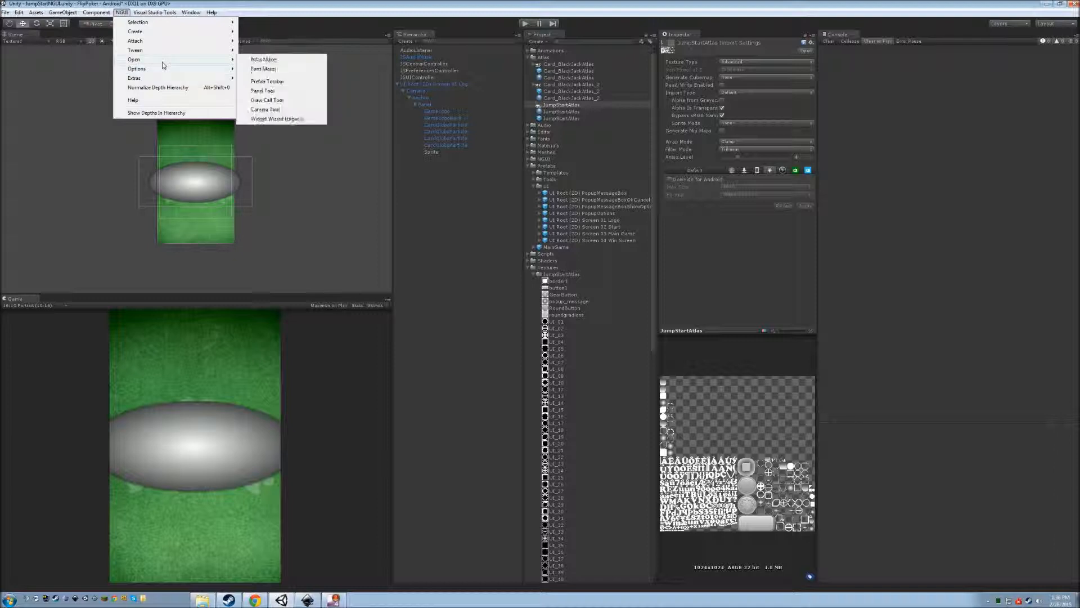
click(262, 61)
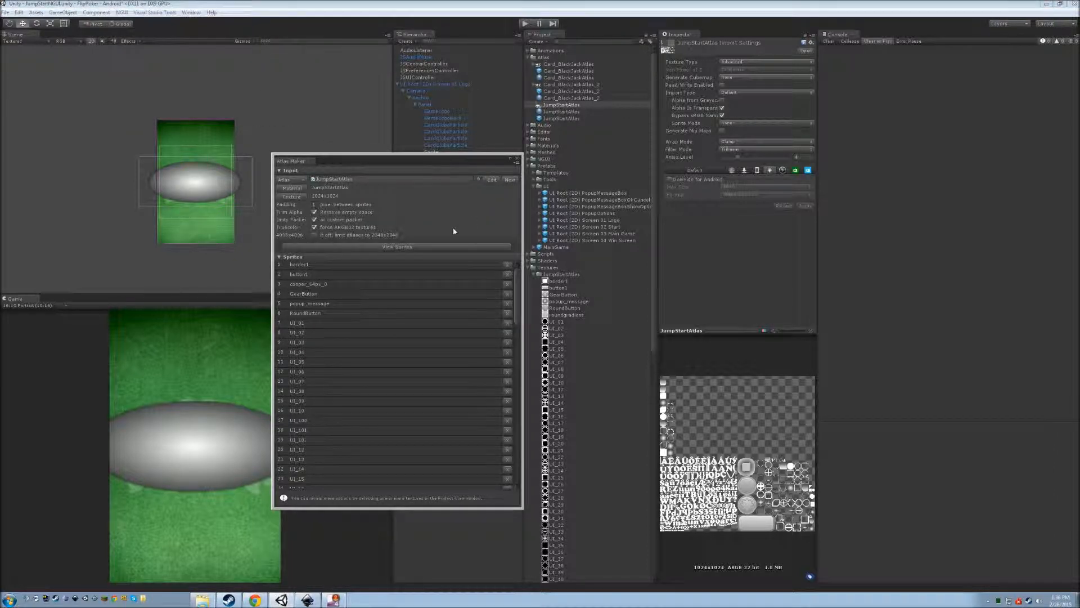
click(570, 315)
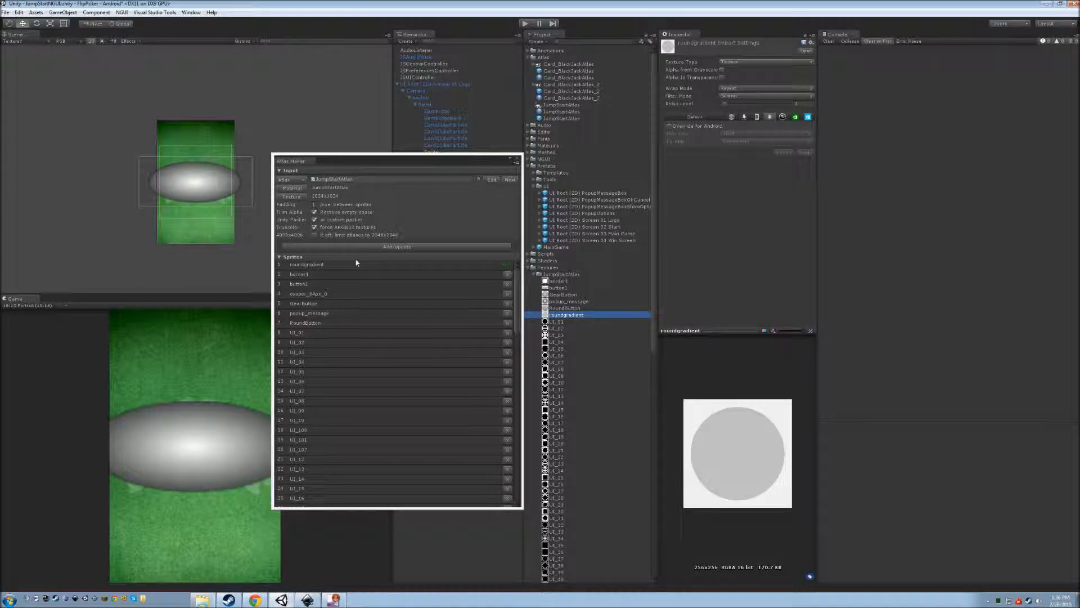
click(365, 247)
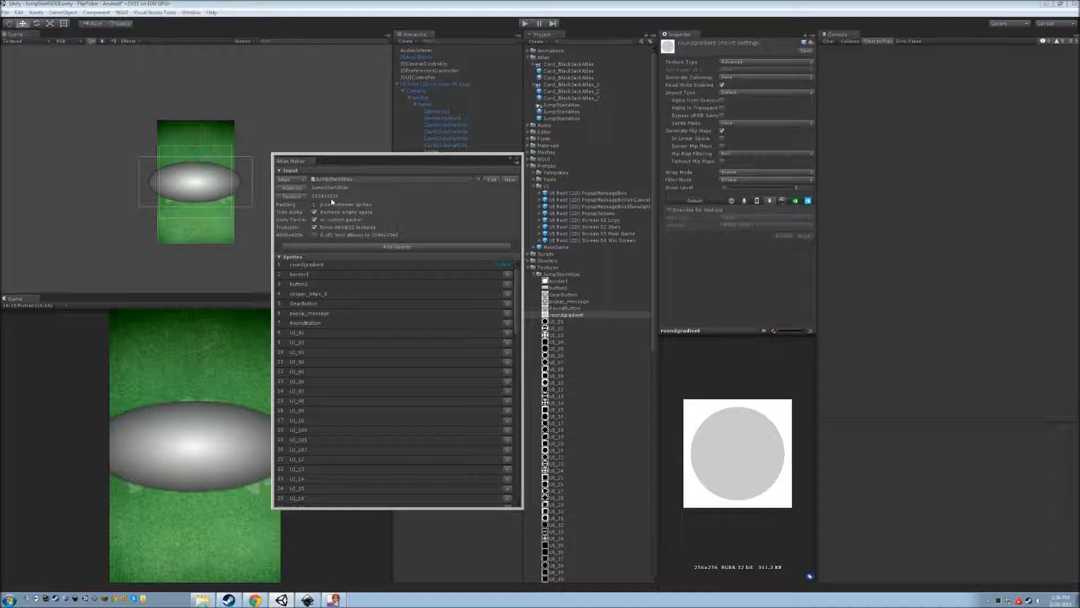
Check the updated JumpStartAtlas texture and select the title screen's Sprite object.
click(518, 158)
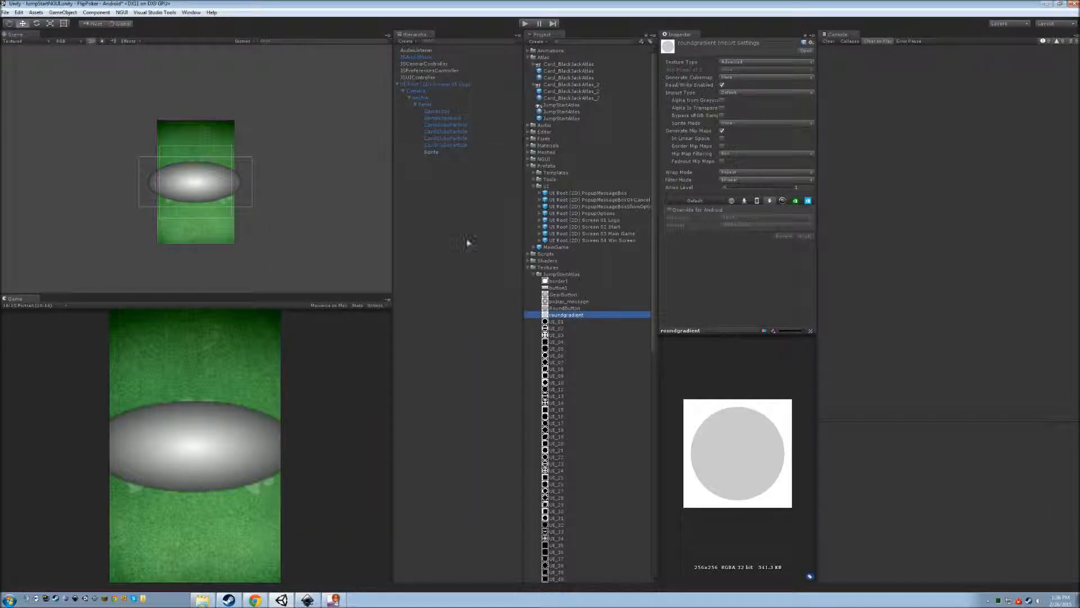
click(562, 105)
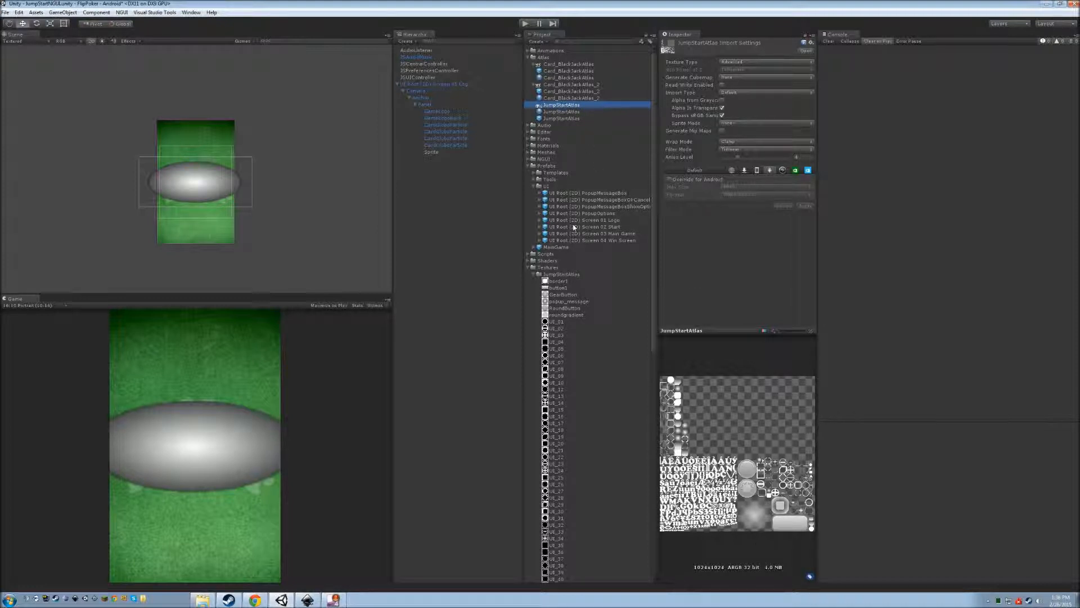
click(456, 152)
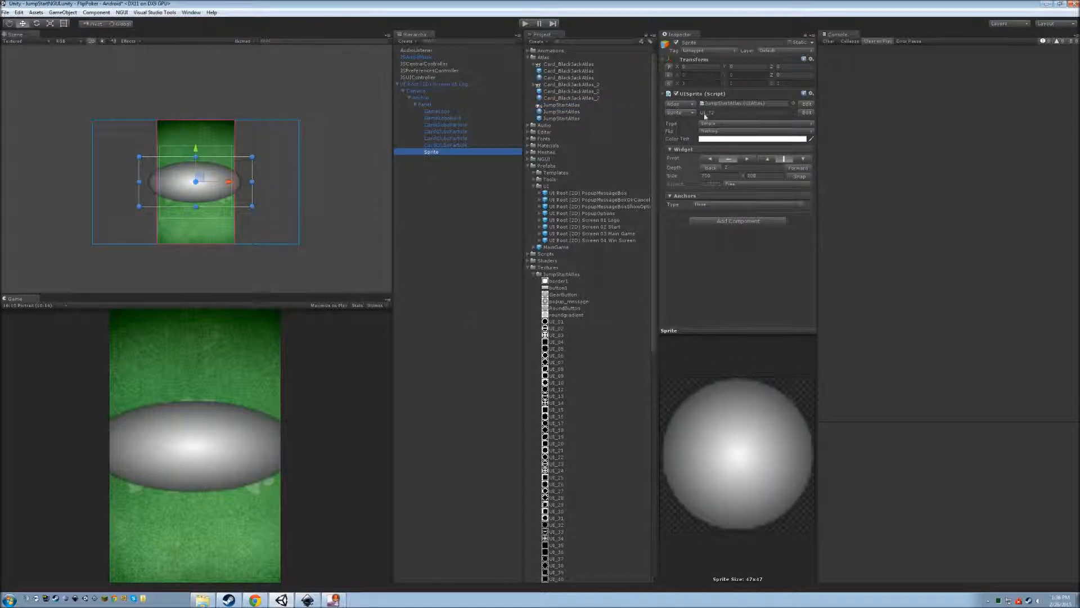
Set the Sprite's image to roundgradient and snap it to its native 256 size.
click(684, 113)
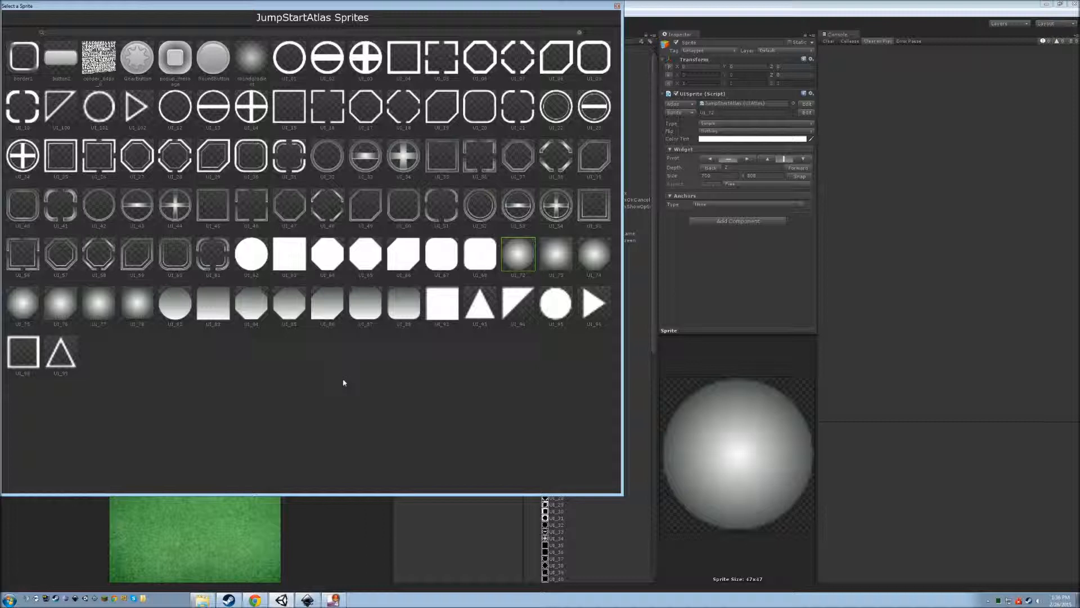
double_click(237, 54)
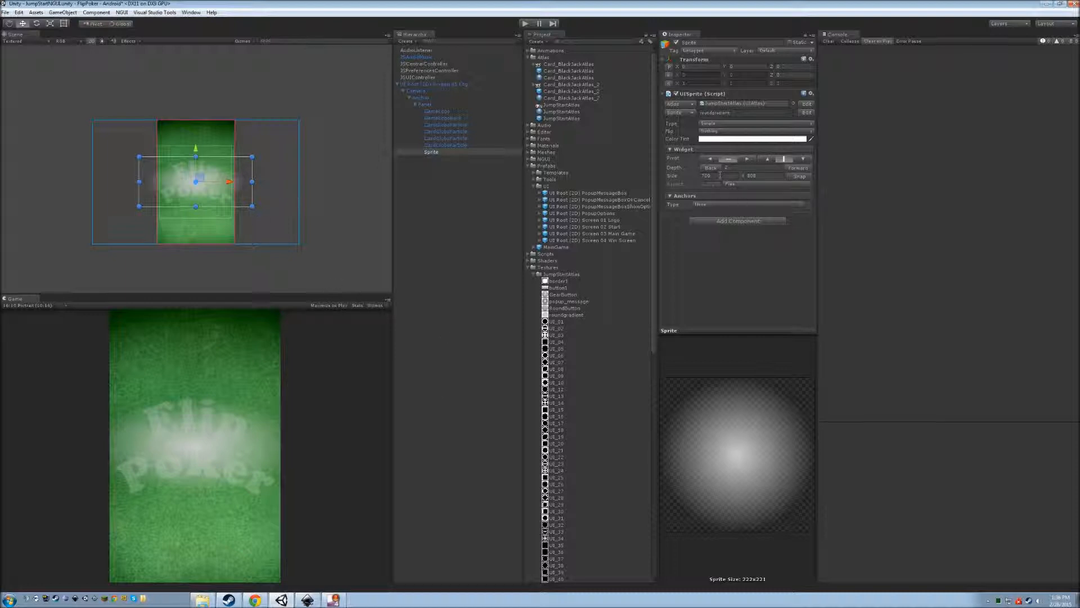
click(799, 177)
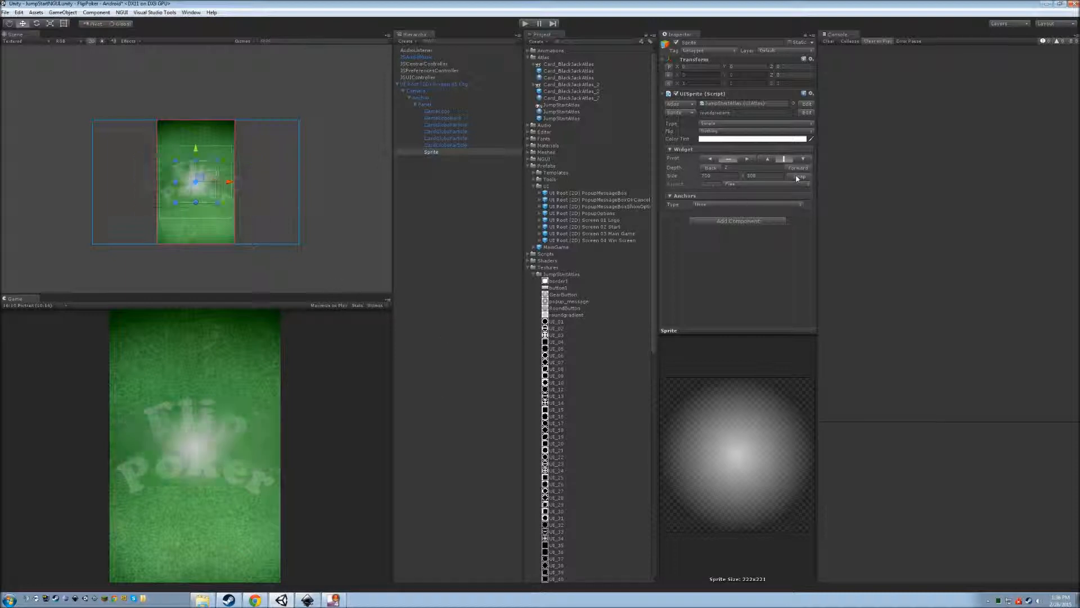
Resize the Sprite widget to 600 wide by 768 tall.
click(722, 176)
text(512)
key(Tab)
text(512)
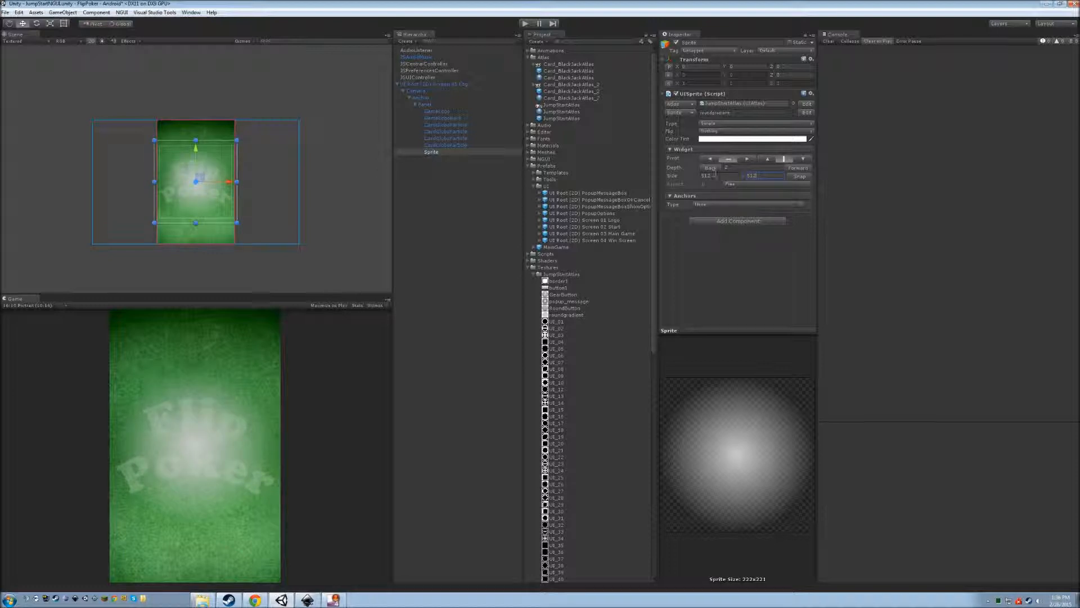
double_click(761, 175)
text(768)
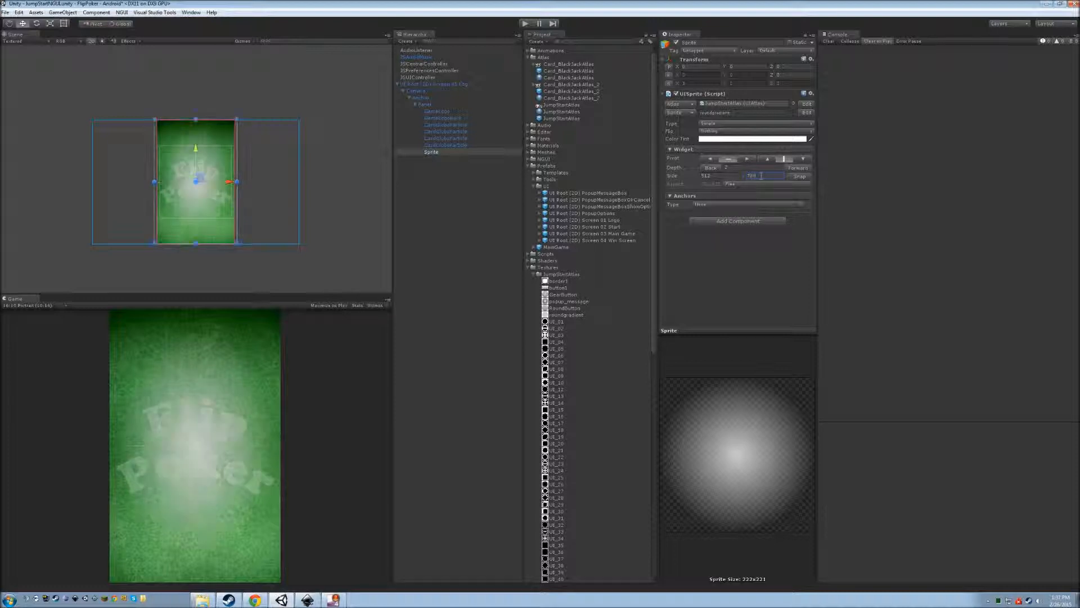
click(729, 176)
text(600)
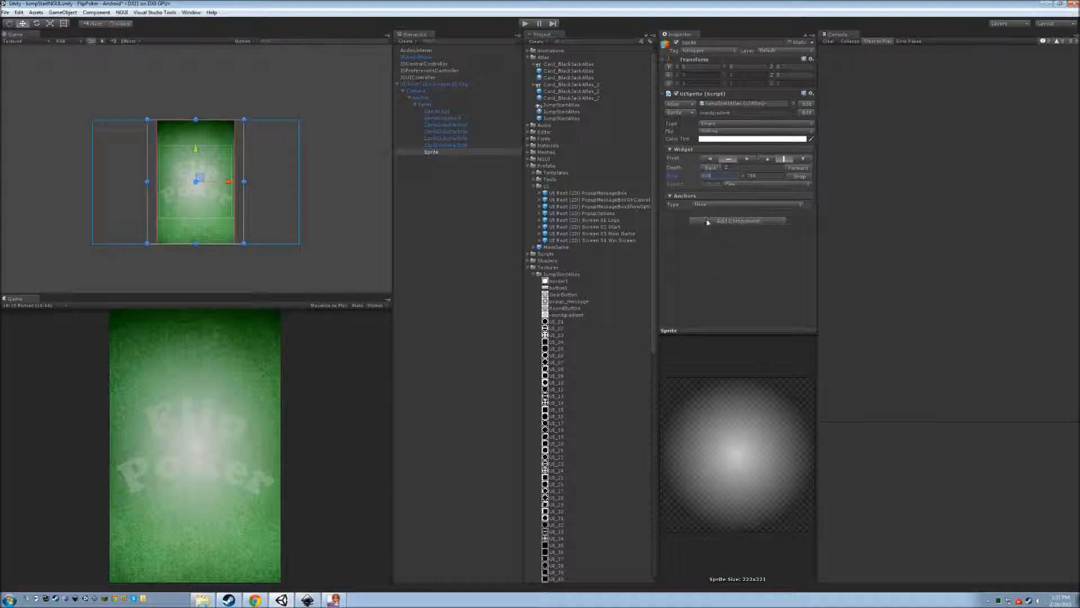
Tint the glow Sprite a pale cream-yellow in its Color Tint picker.
click(742, 139)
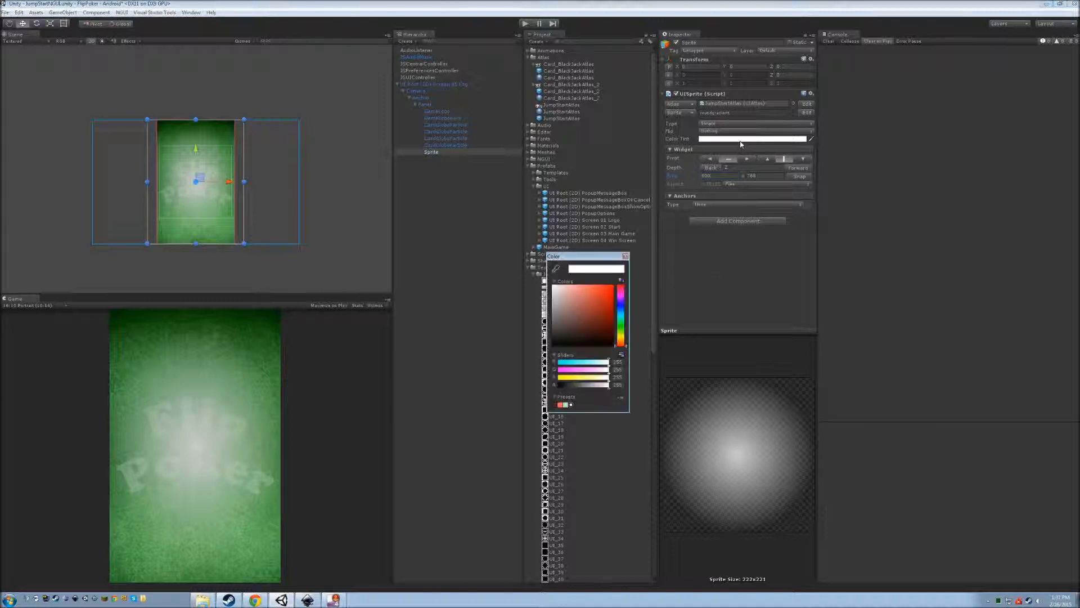
click(626, 325)
drag(596, 299, 590, 285)
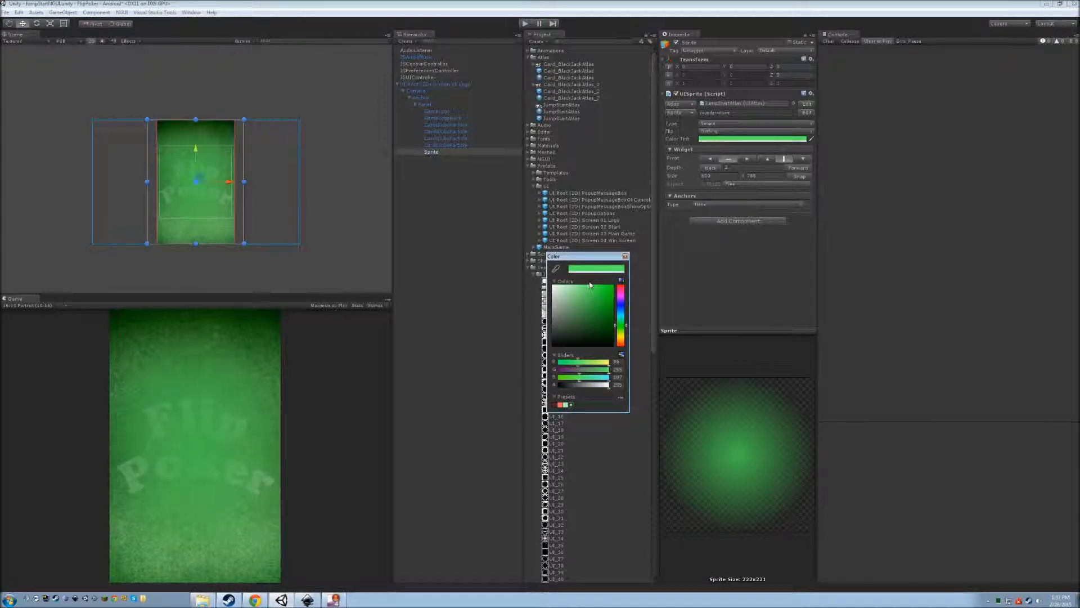
drag(590, 285, 582, 284)
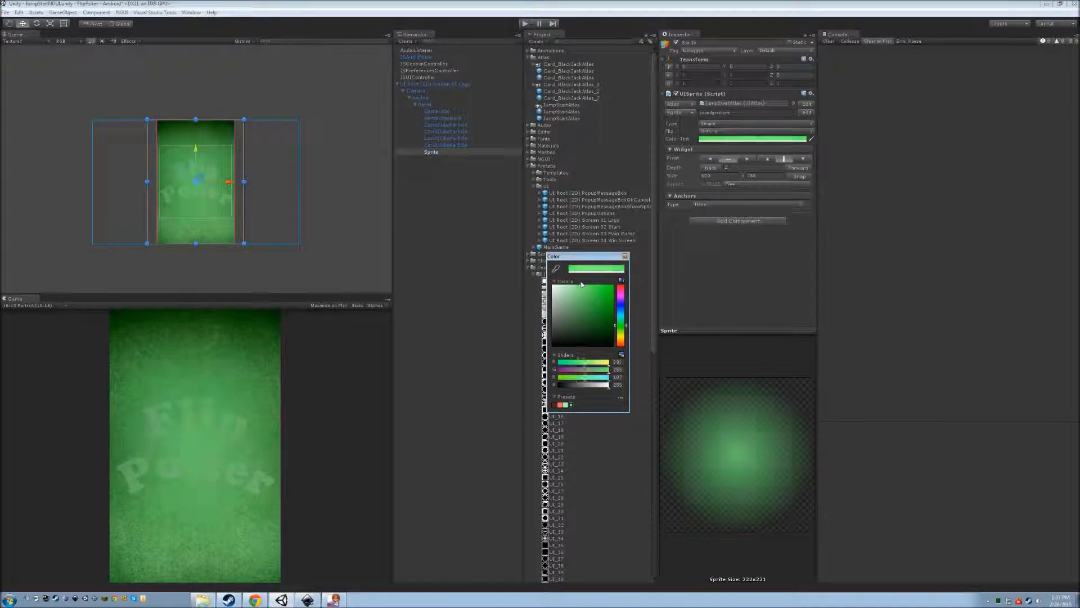
click(622, 335)
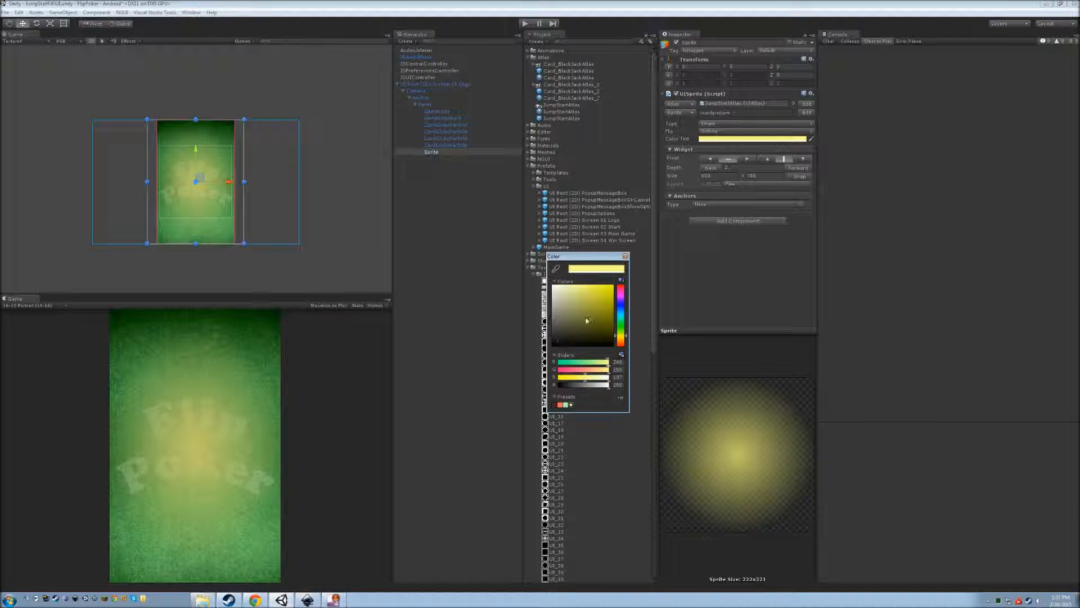
click(569, 289)
click(570, 290)
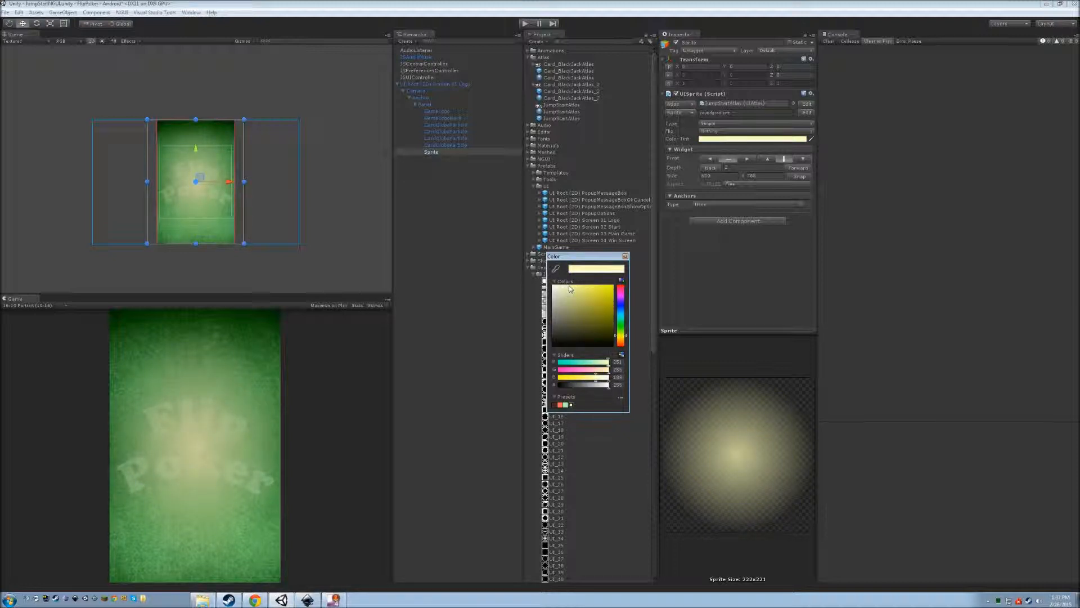
click(625, 256)
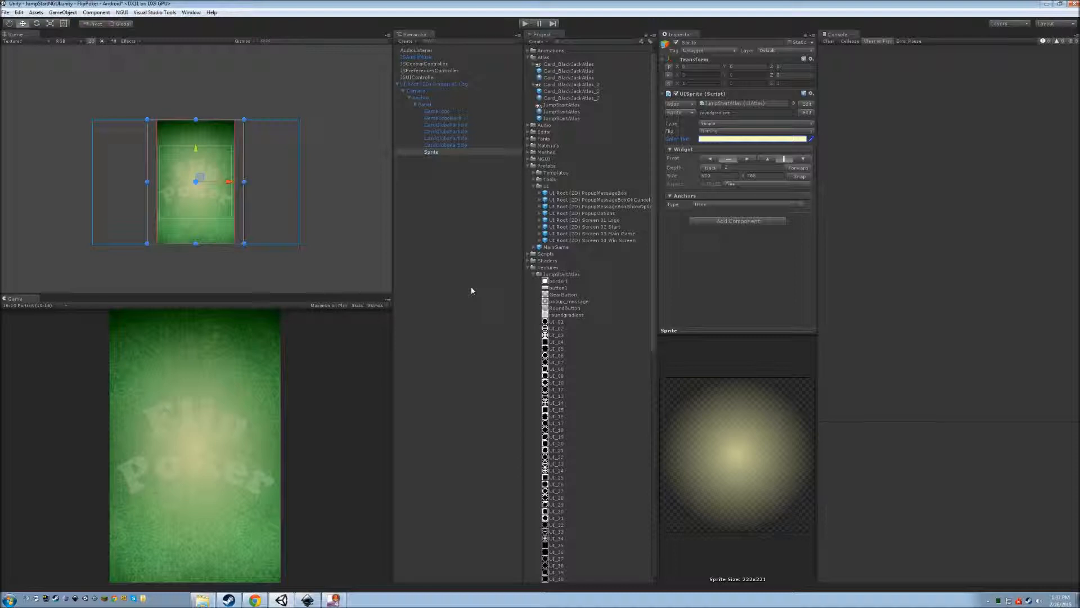
Create two empty GameObjects, nest the second inside the first, and move both under Panel.
key(ctrl+shift+n)
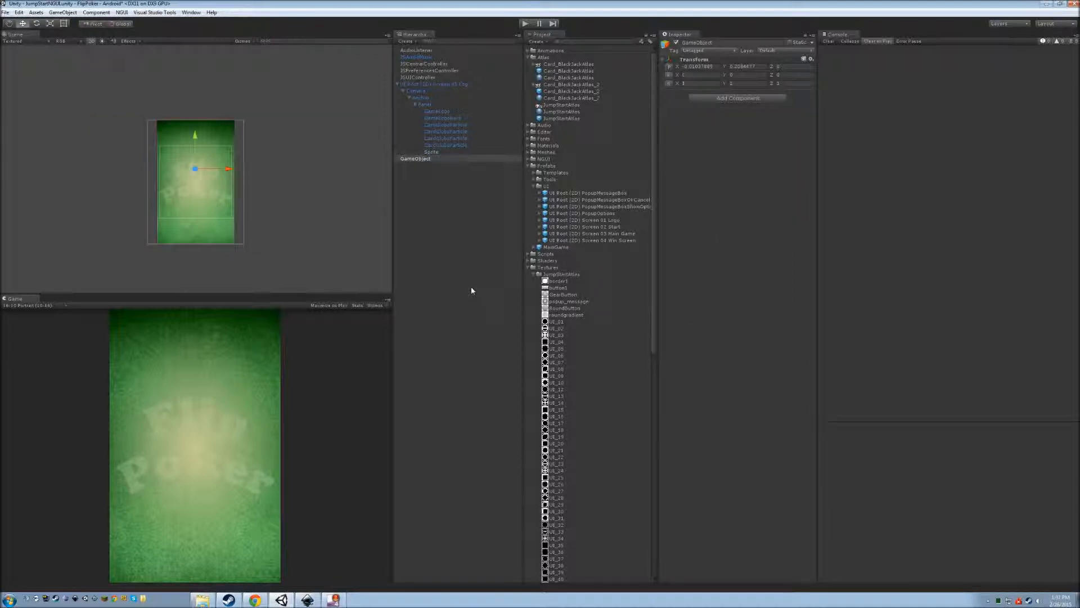
key(alt+shift+p)
click(450, 220)
key(ctrl+shift+n)
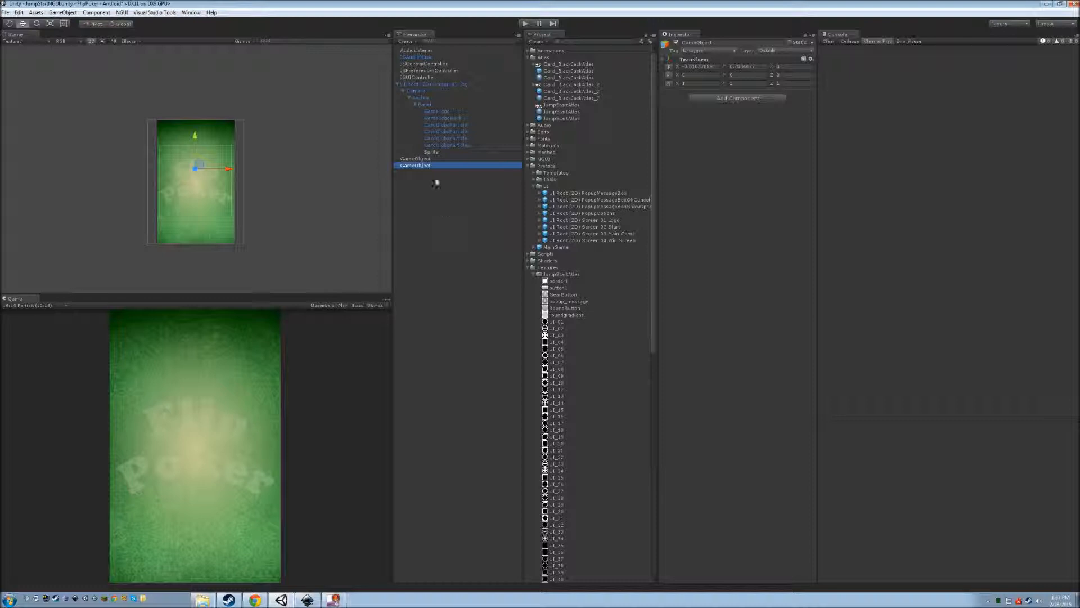
drag(428, 165, 425, 161)
click(434, 160)
drag(421, 160, 440, 107)
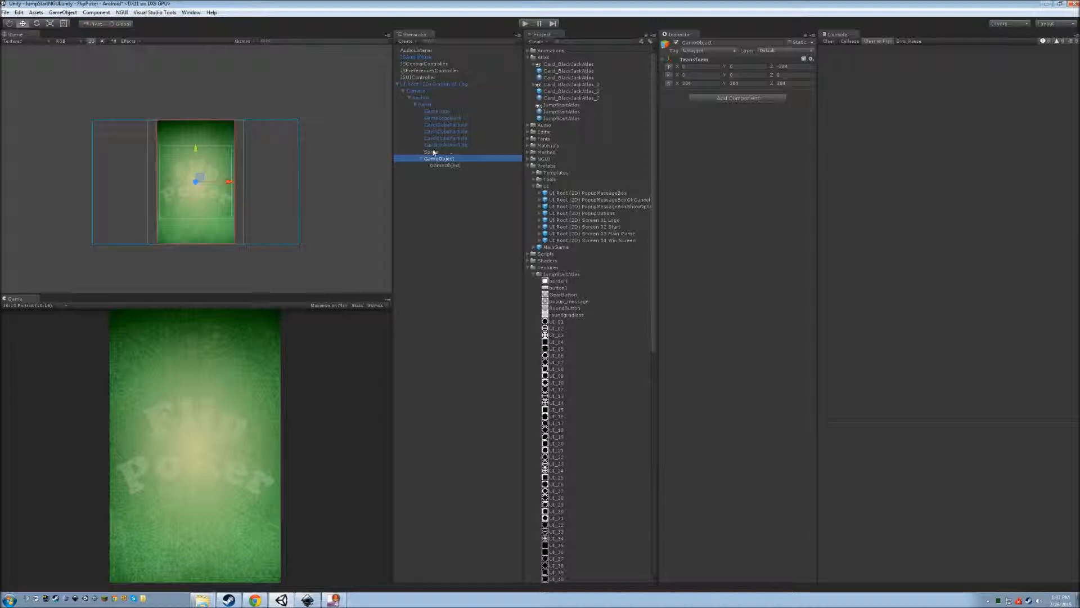
Move the glow Sprite into the child object and rename the child FlashAnimation.
drag(433, 152, 453, 169)
click(451, 254)
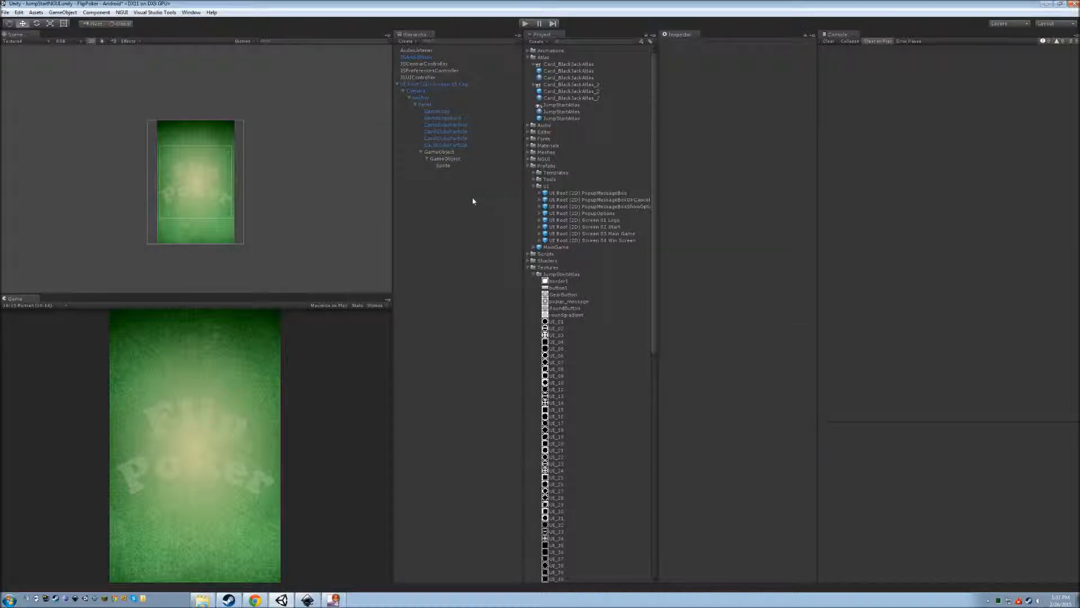
click(447, 166)
click(449, 159)
key(F2)
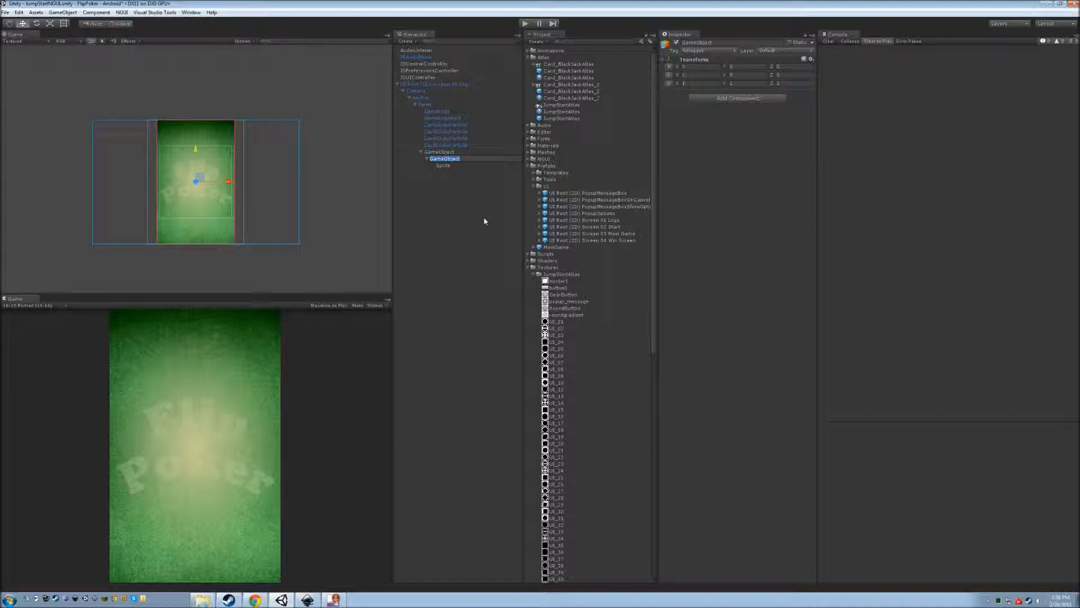
text(Animation)
key(Home)
text(Flash)
key(Return)
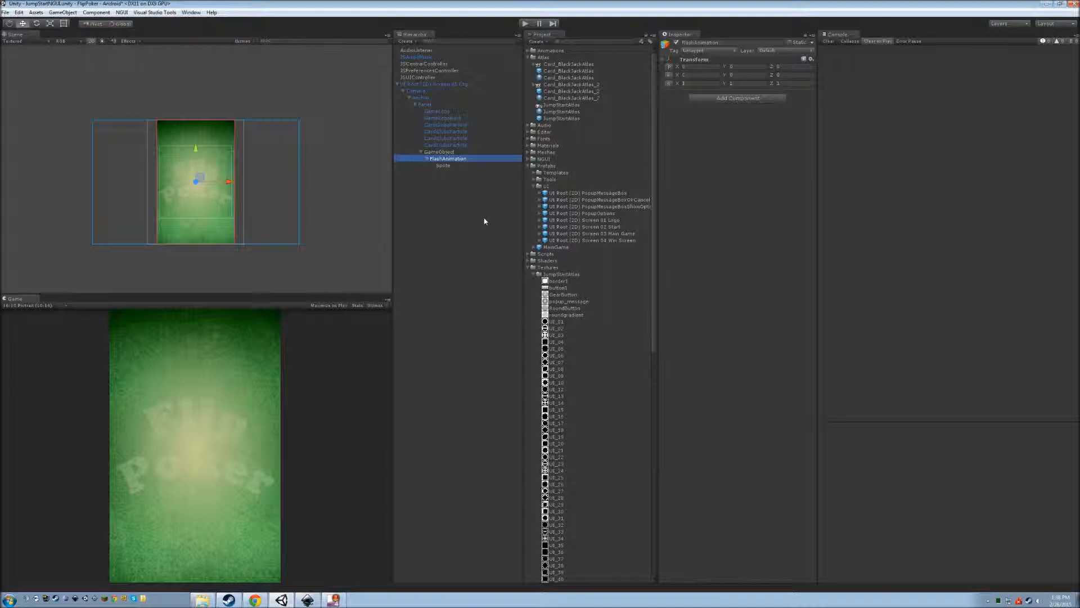
Reset the parent GameObject's Transform to zero position and unit scale.
click(453, 153)
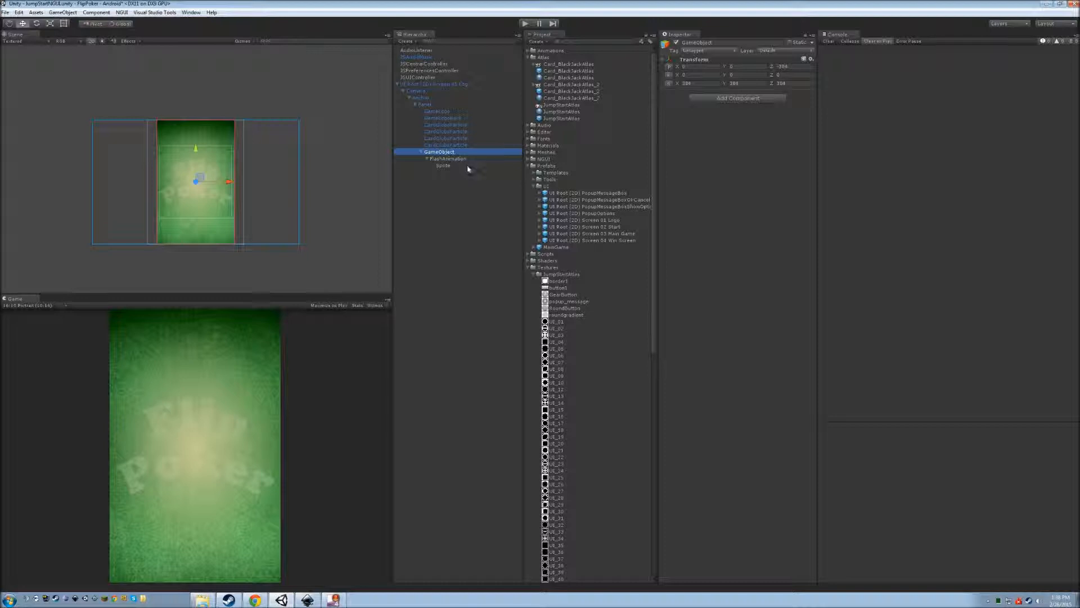
key(ctrl+shift+r)
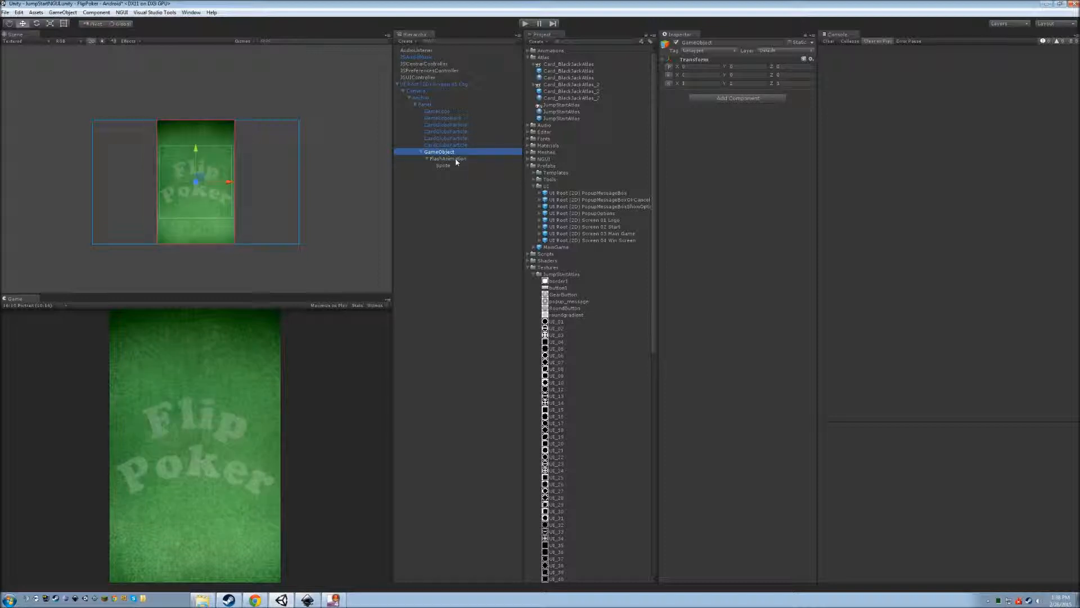
click(457, 160)
click(459, 165)
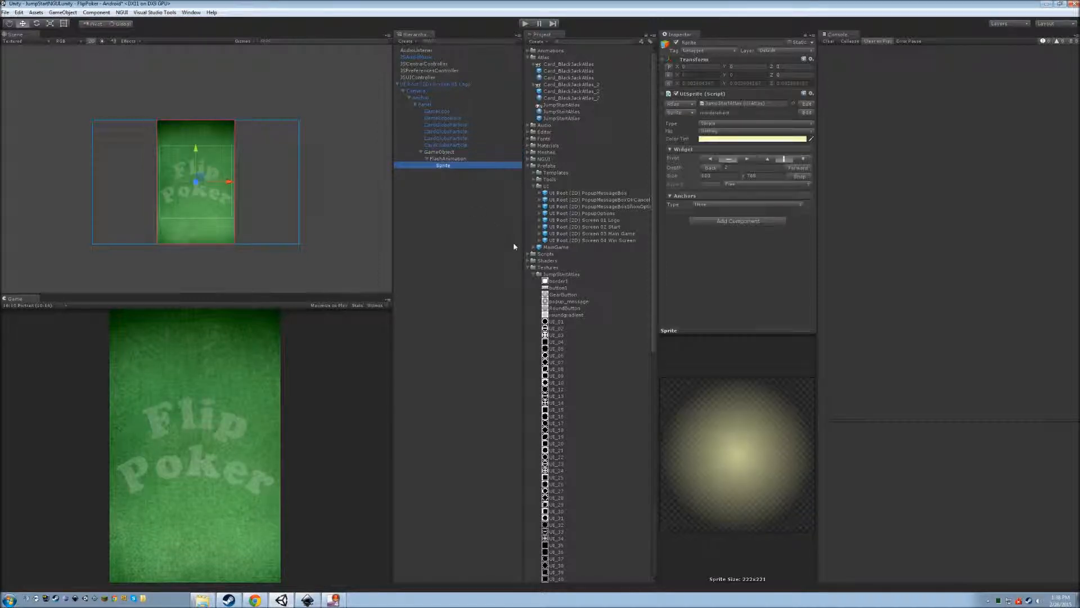
click(457, 236)
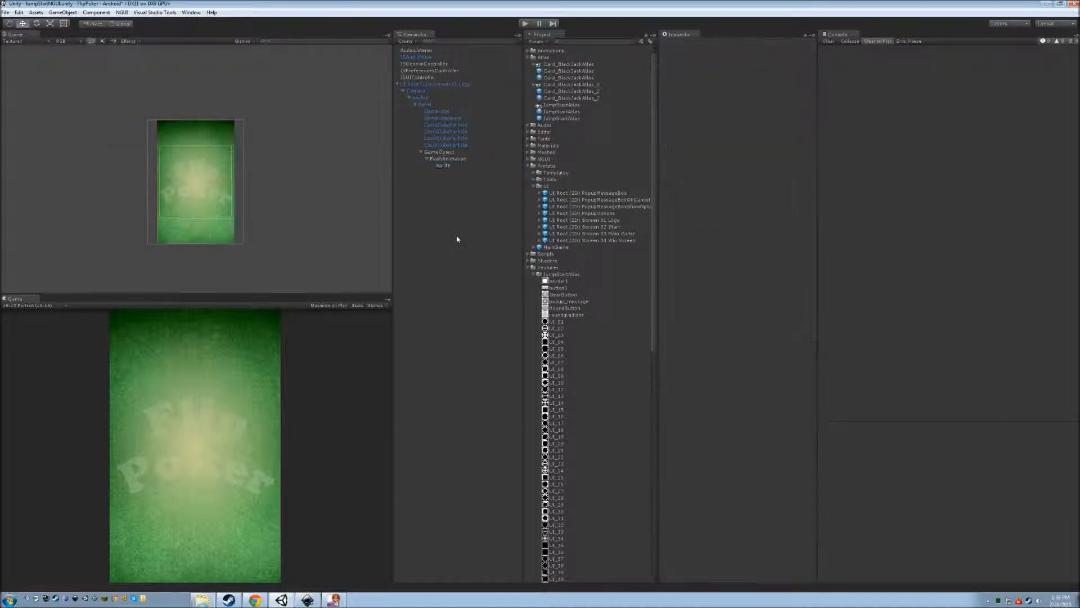
click(451, 152)
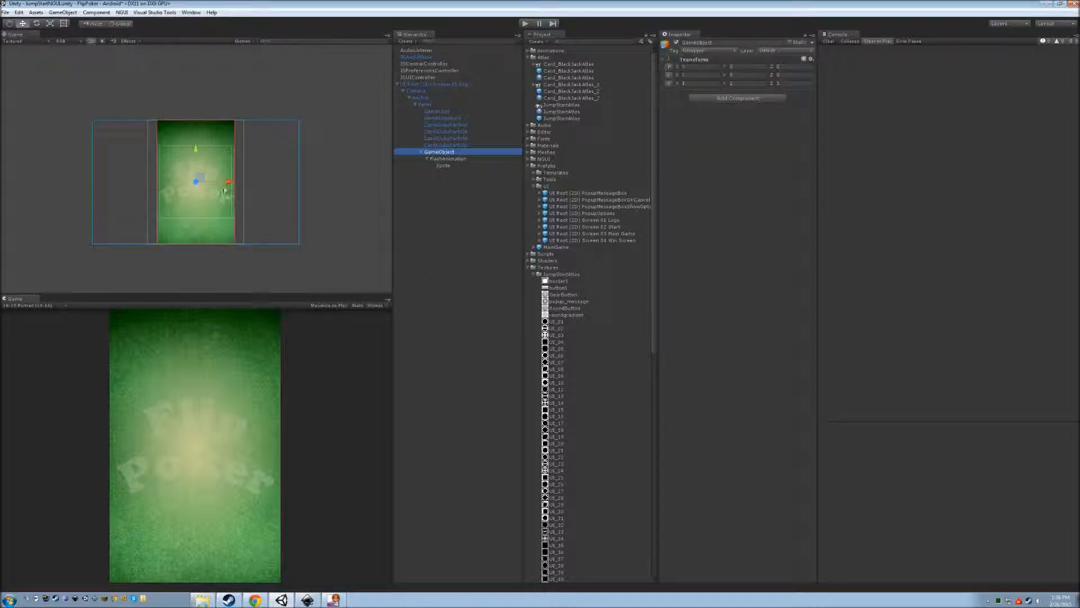
click(450, 160)
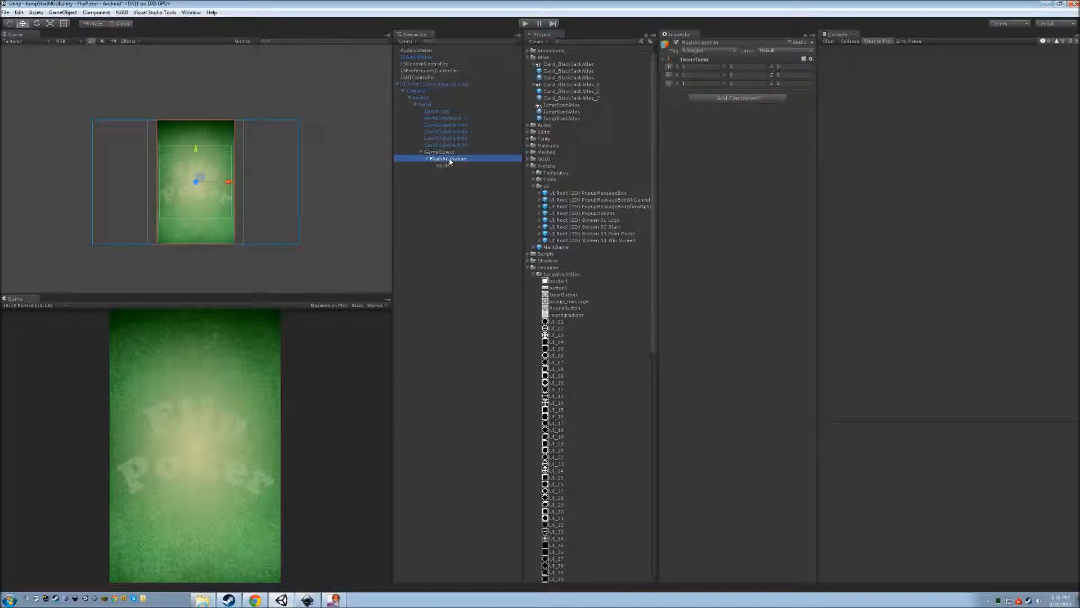
Test-drag FlashAnimation and then GameObject in the Scene view, undoing each move.
mouse_move(201, 178)
mouse_down()
mouse_move(251, 165)
mouse_move(221, 178)
mouse_up()
key(ctrl+z)
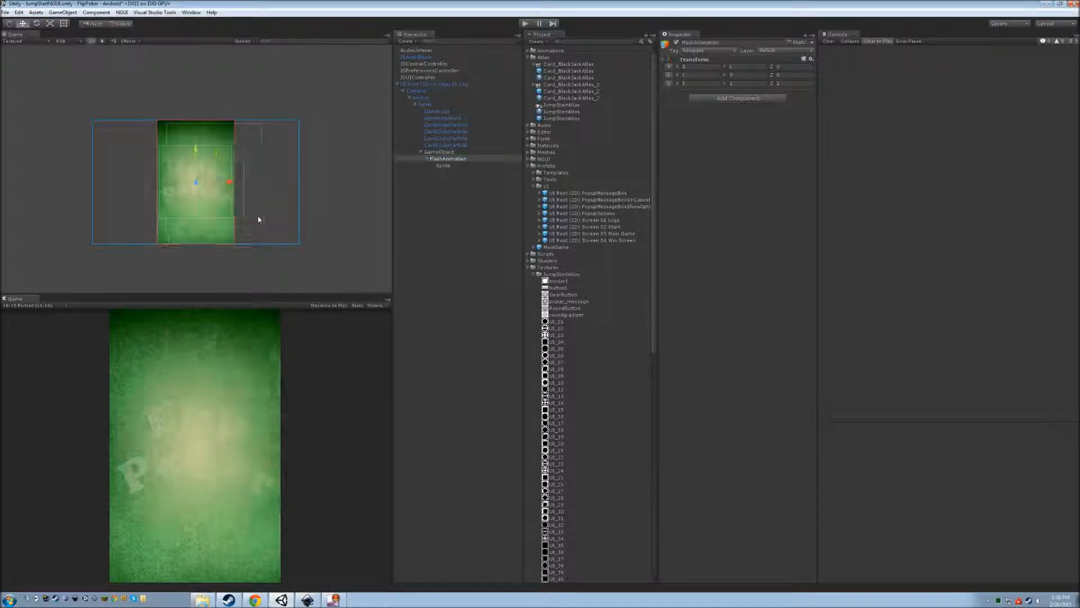
click(415, 152)
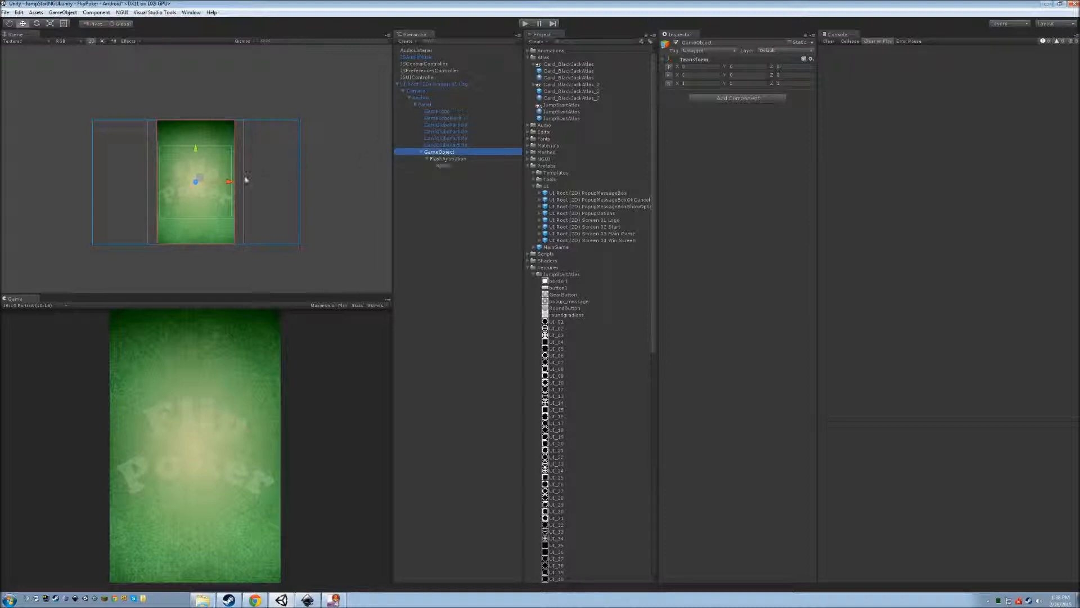
drag(201, 177, 289, 165)
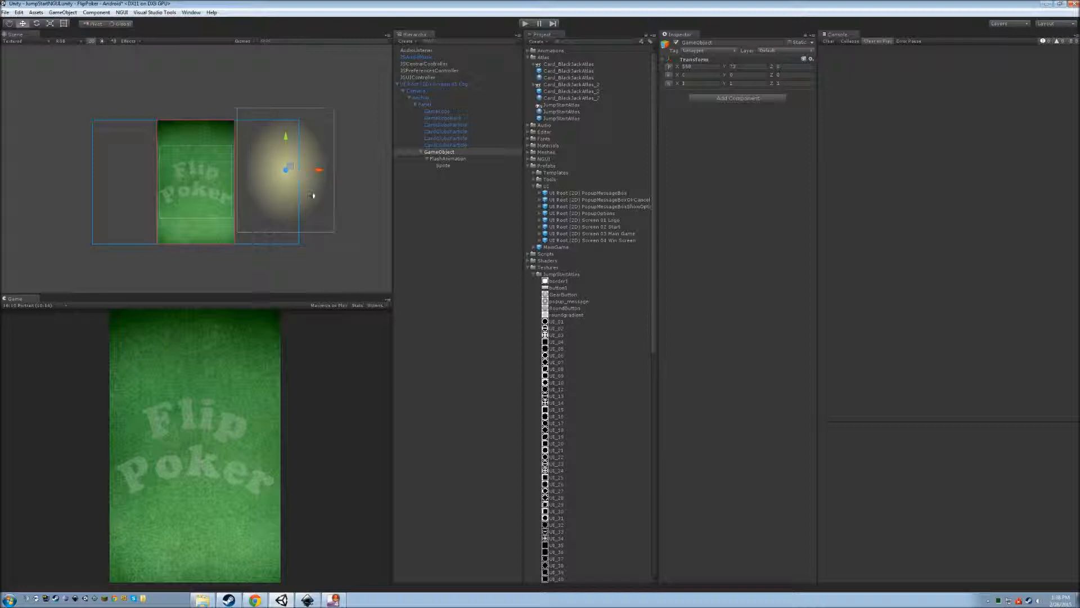
key(ctrl+z)
Check FlashAnimation, GameObject and the glow Sprite in turn, ending on FlashAnimation.
click(453, 159)
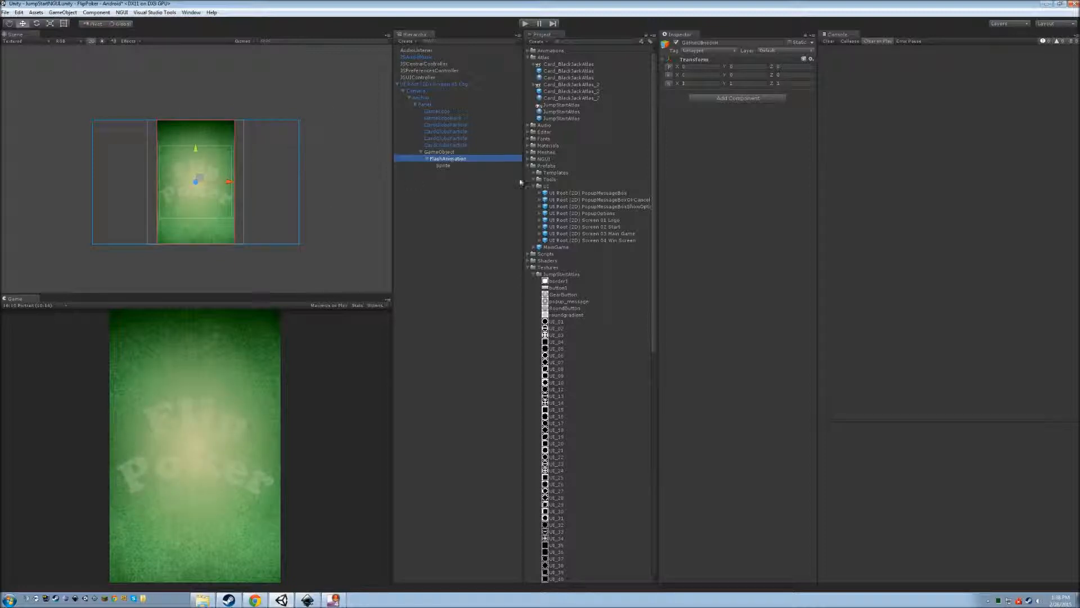
click(443, 152)
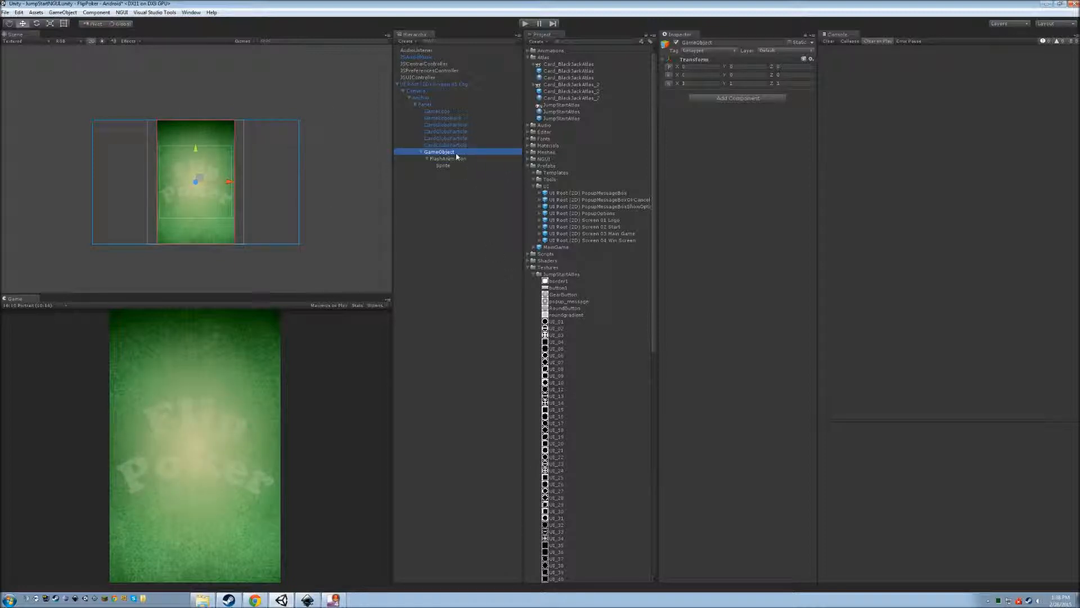
click(456, 159)
click(444, 166)
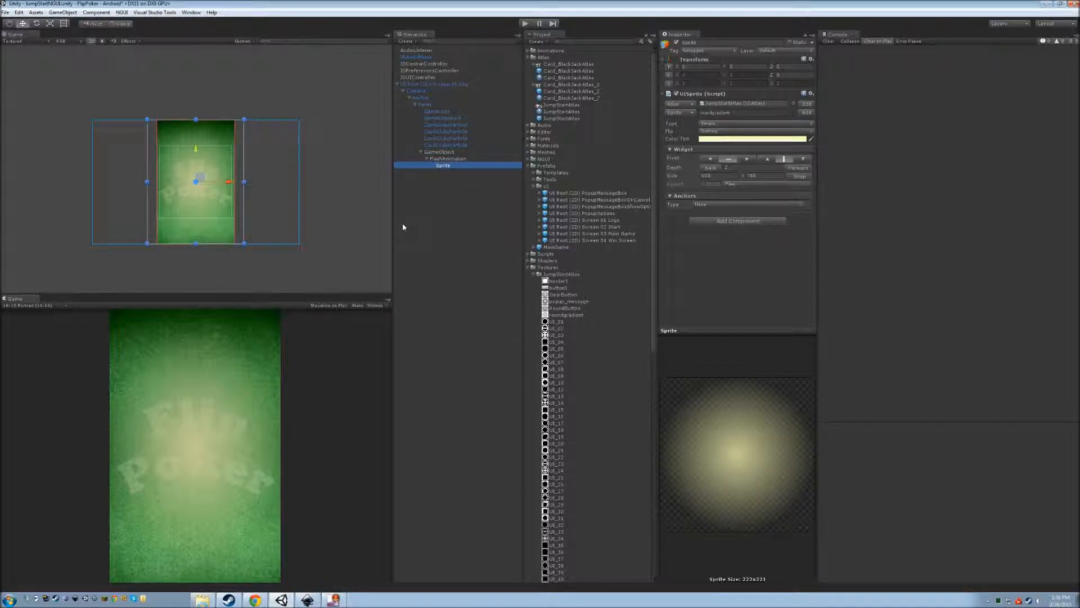
click(450, 159)
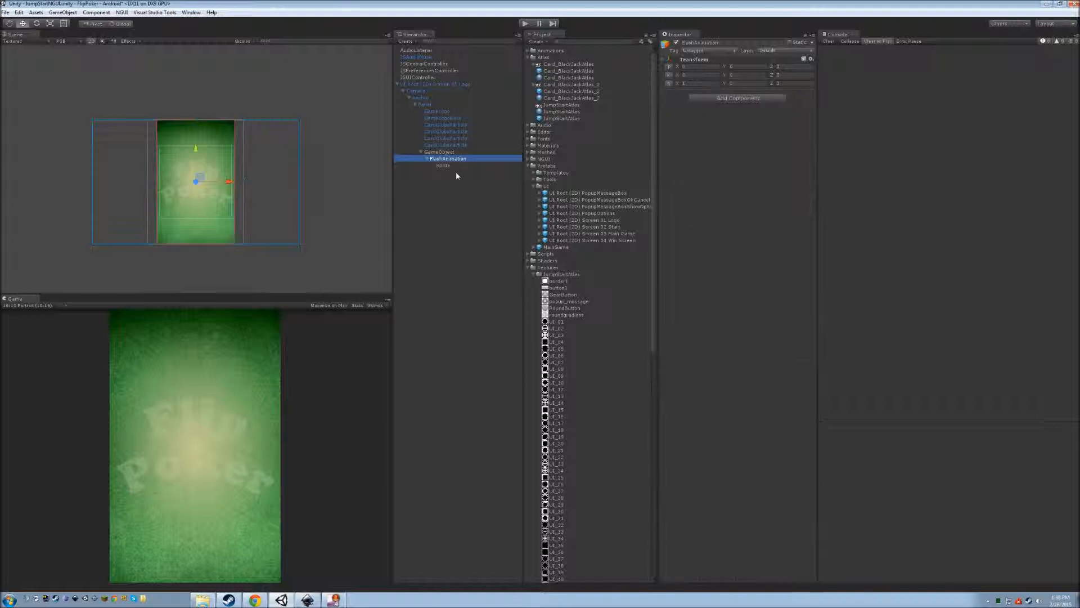
click(454, 167)
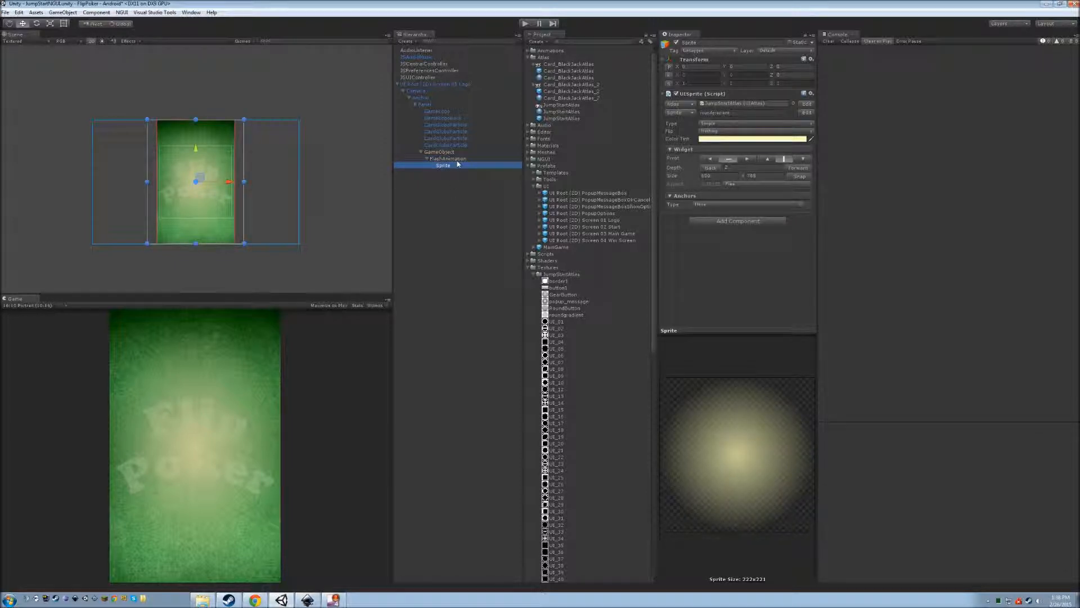
click(454, 158)
Add a Miscellaneous > Animation component to FlashAnimation.
click(738, 99)
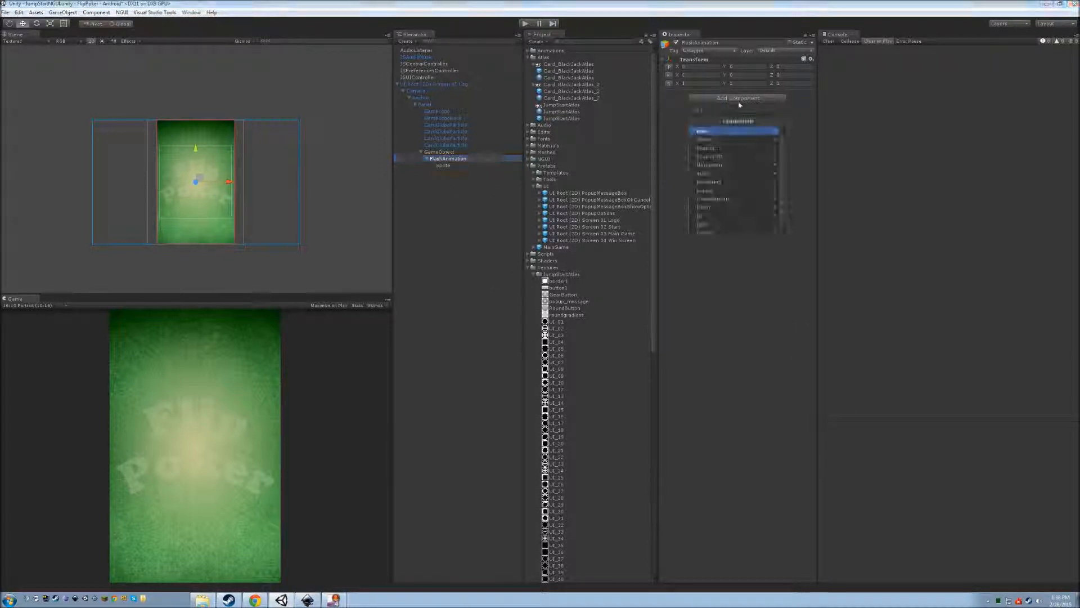
click(725, 200)
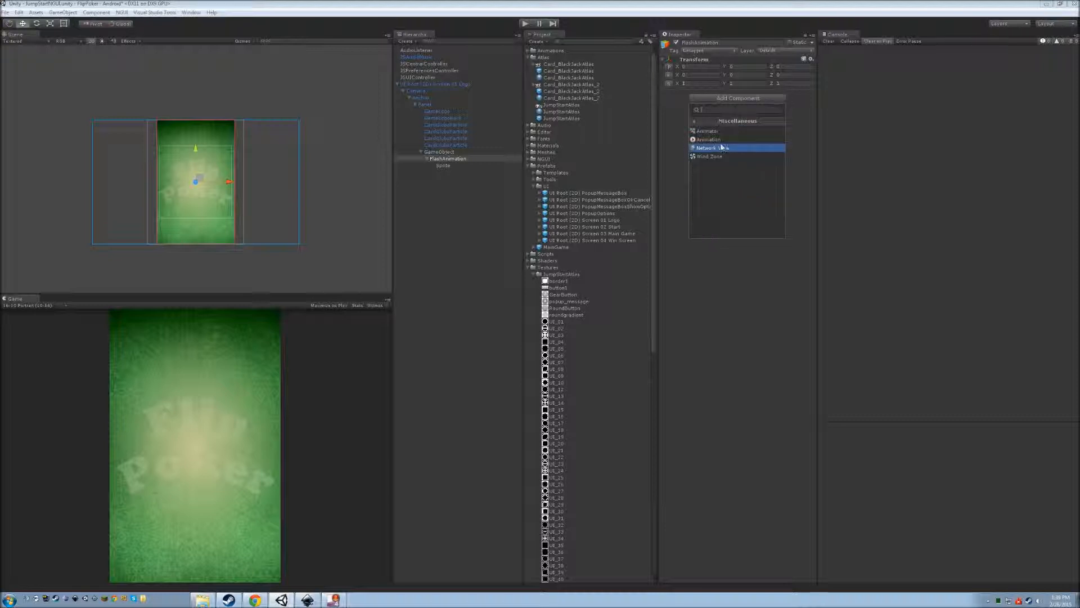
click(727, 146)
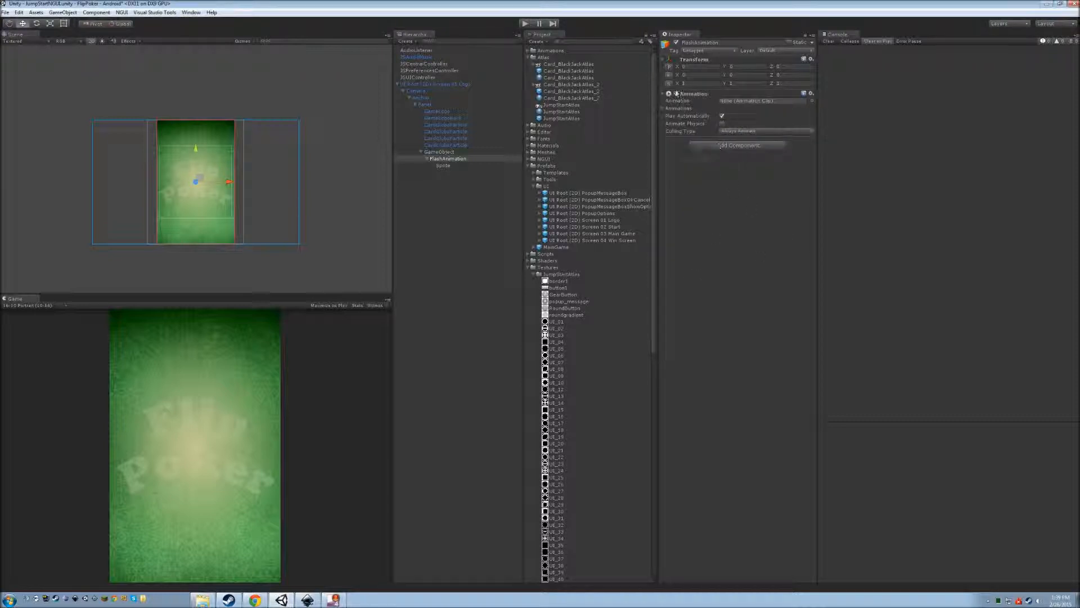
click(664, 108)
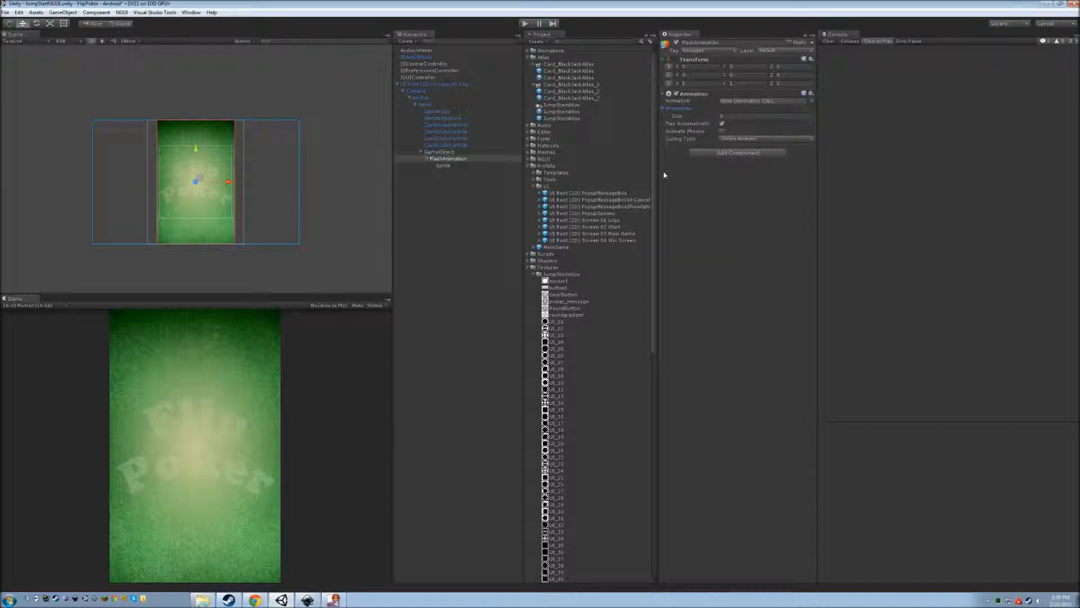
click(665, 109)
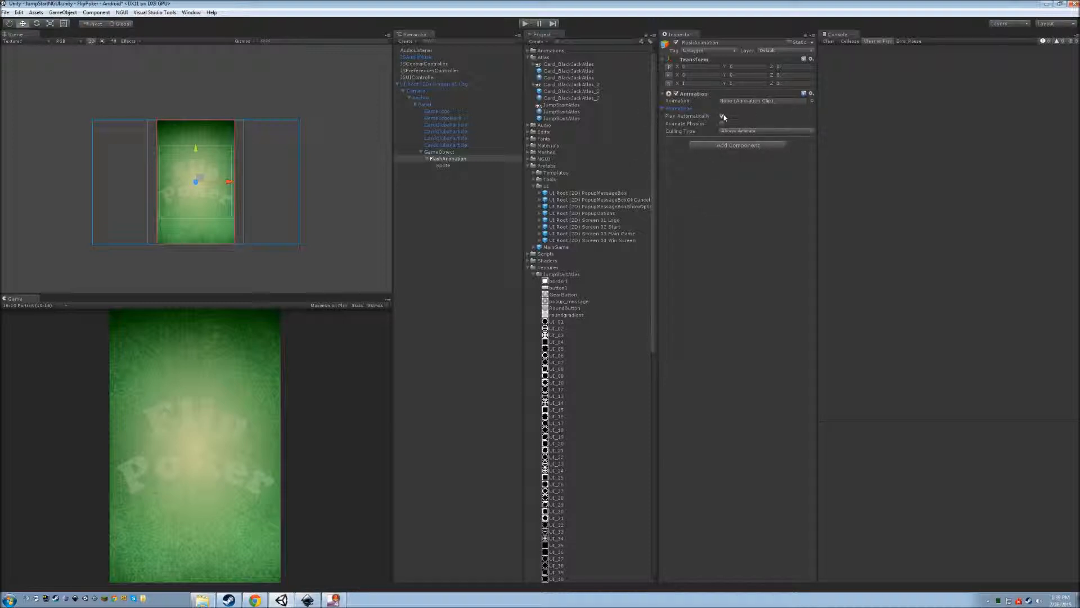
Open the Animation window docked on the right and start a new animation clip.
click(192, 12)
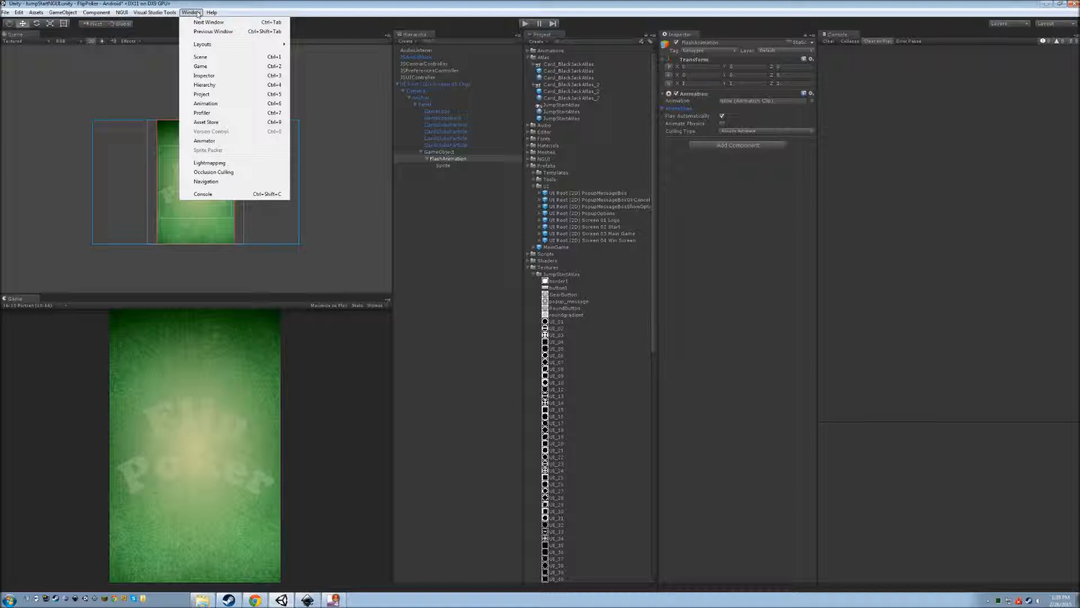
click(213, 103)
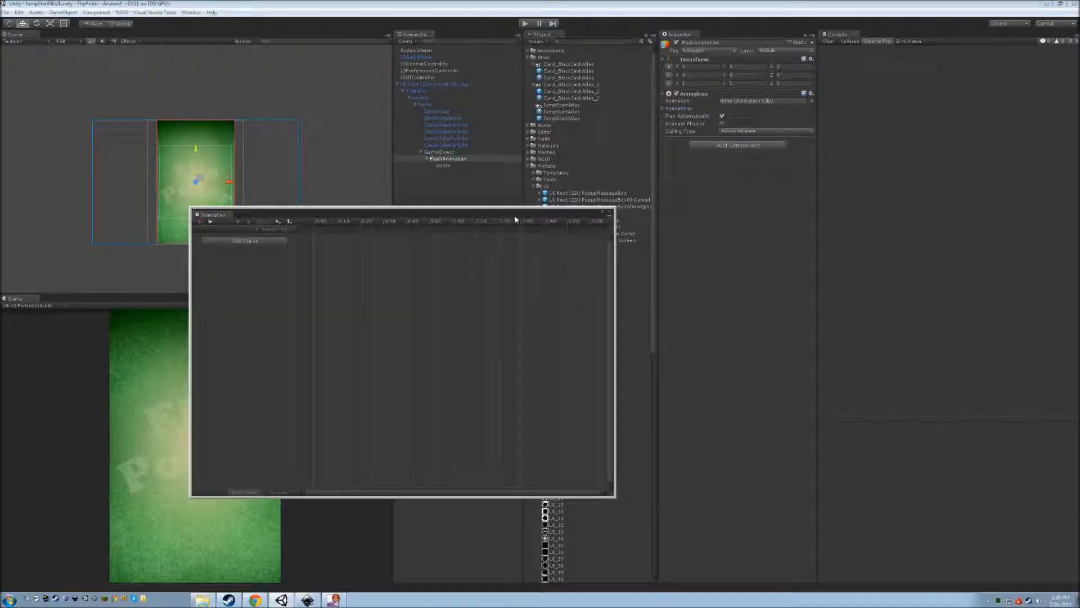
drag(347, 214, 683, 215)
click(597, 244)
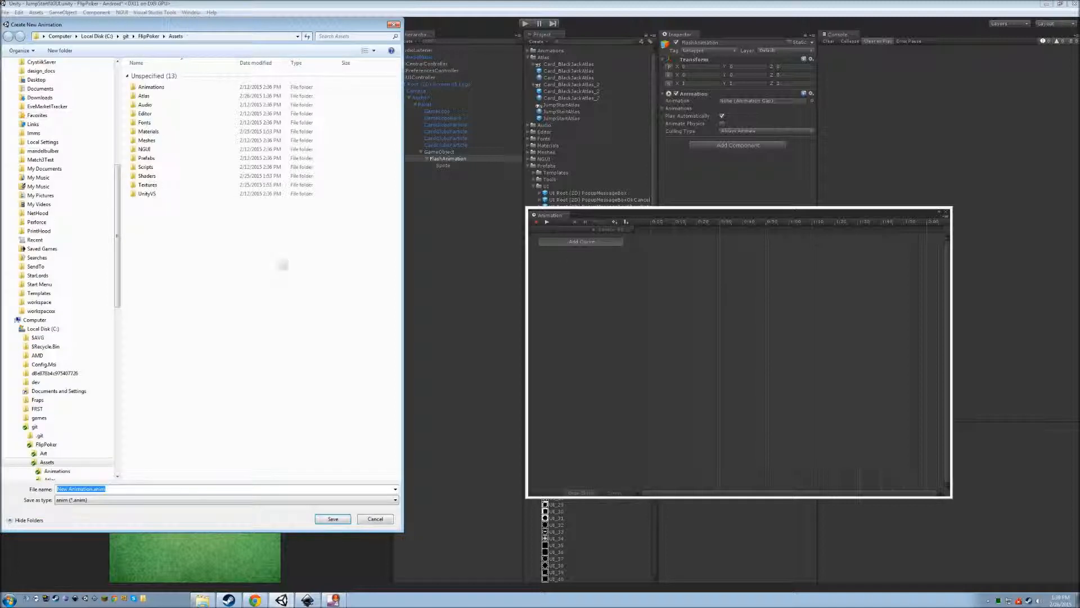
Save the new clip as LogoFlash inside Assets/Animations.
double_click(171, 86)
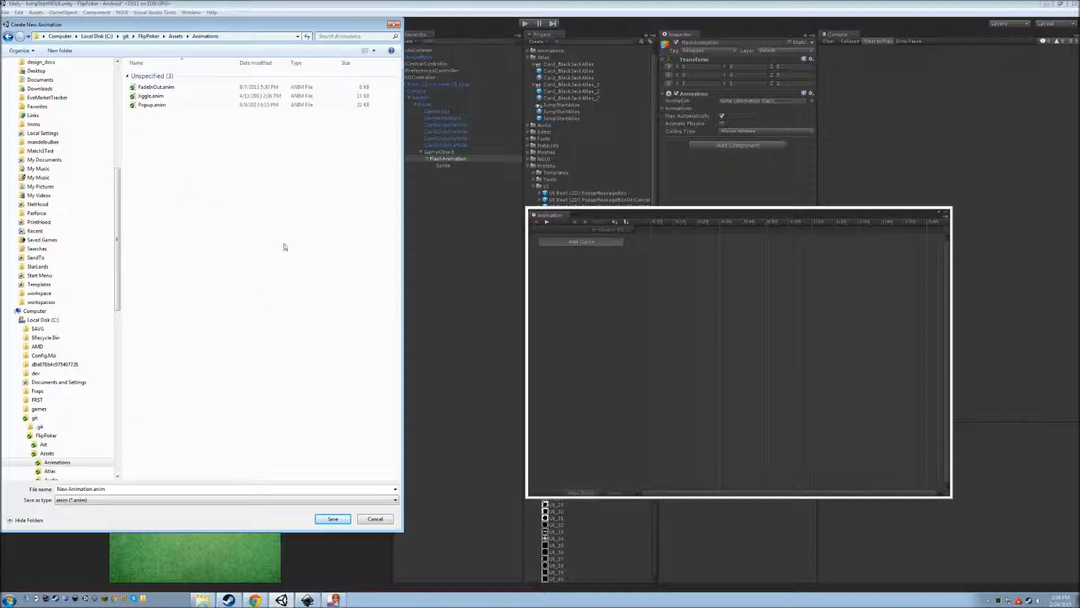
click(95, 488)
key(Home)
key(ctrl+shift+Right)
key(ctrl+shift+Right)
text(LogoFlash)
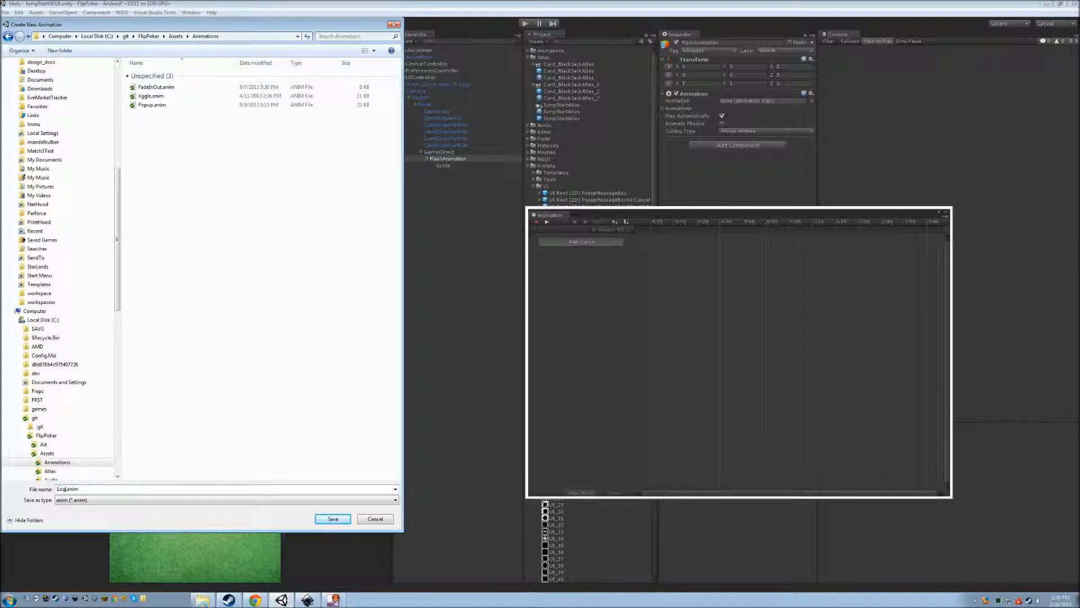
key(Return)
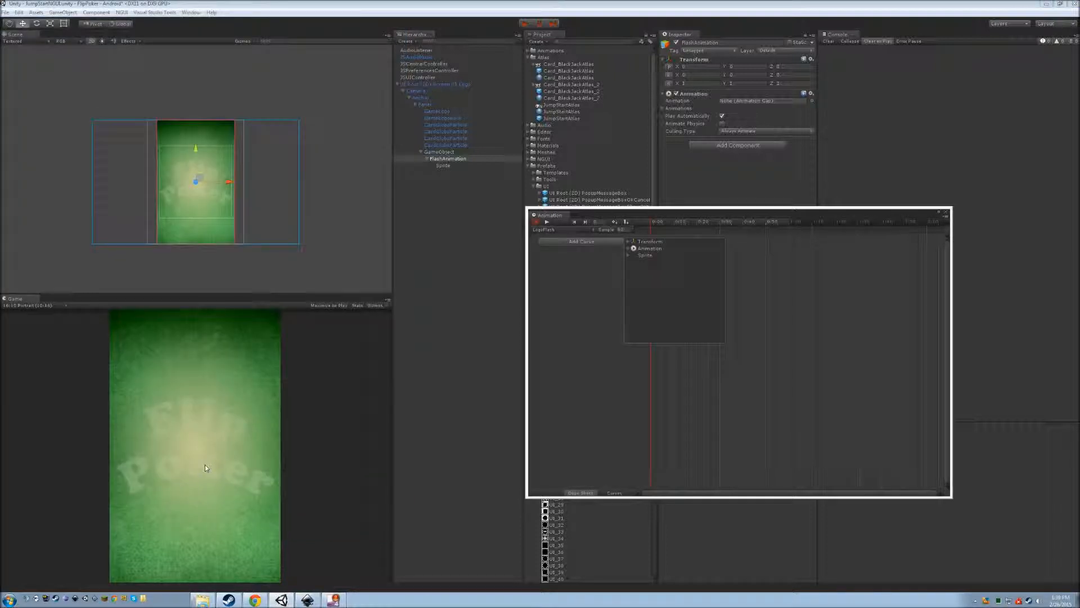
Add a Transform Scale curve to LogoFlash and expand its x, y, z rows in the Dope Sheet.
click(572, 245)
click(630, 242)
click(722, 263)
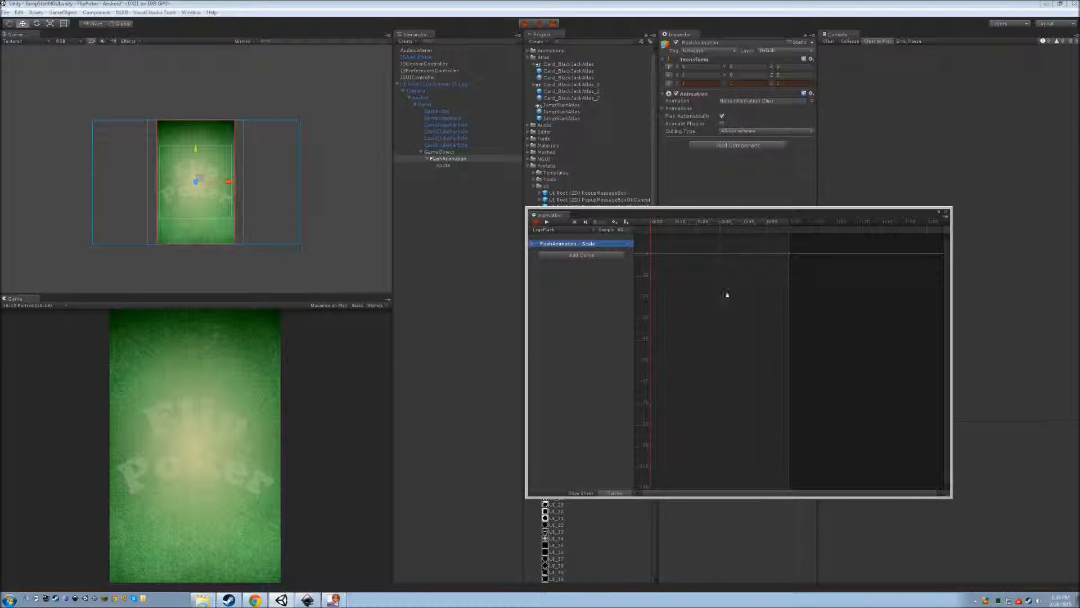
click(577, 493)
click(533, 244)
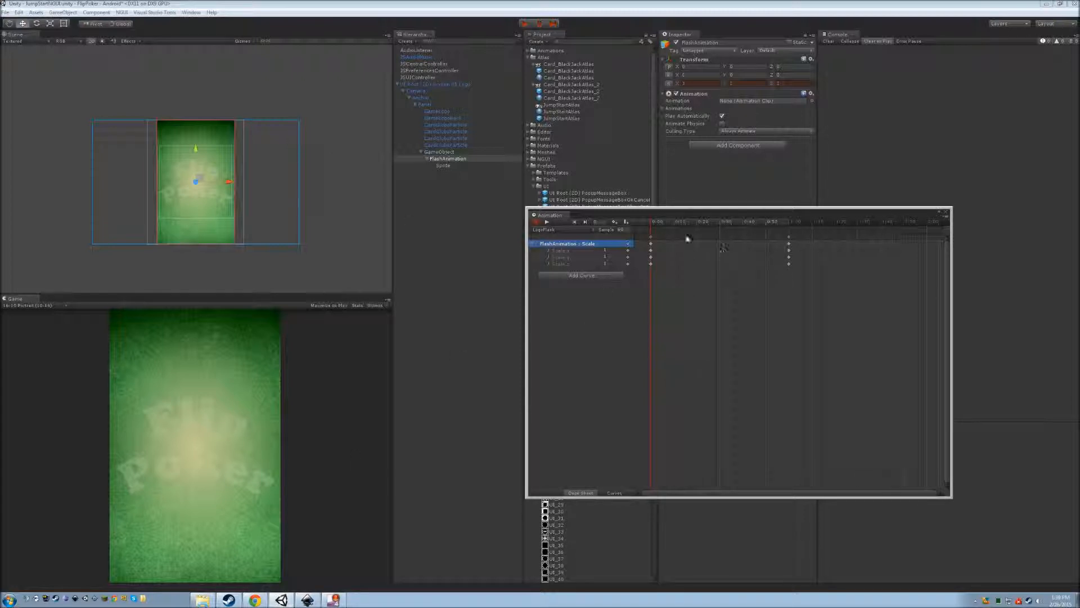
Add a second Scale keyframe later in the clip.
drag(652, 225, 720, 225)
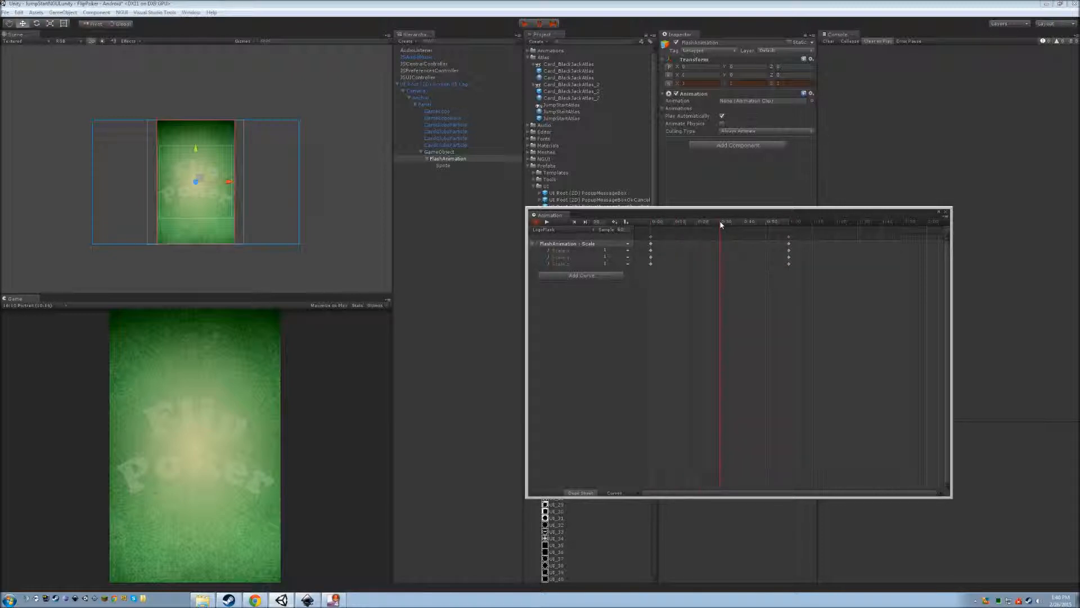
right_click(719, 229)
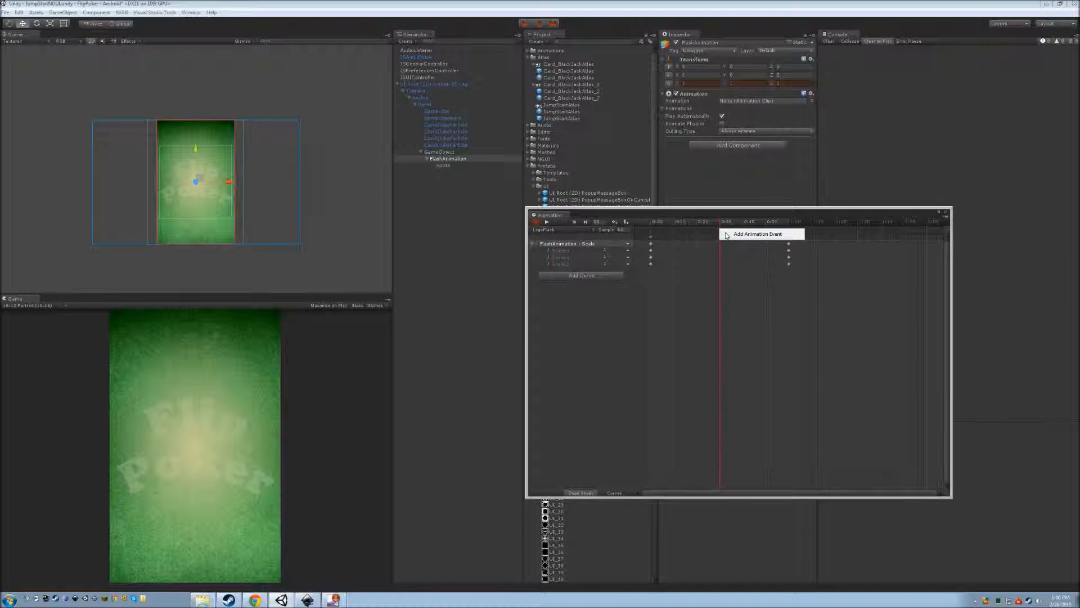
click(757, 233)
click(646, 231)
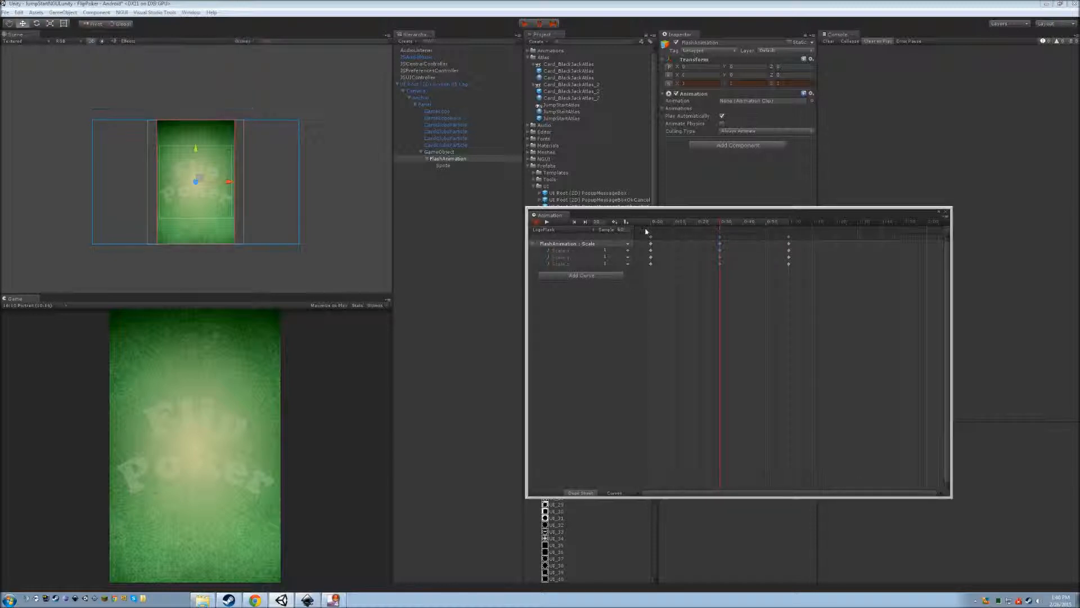
click(653, 225)
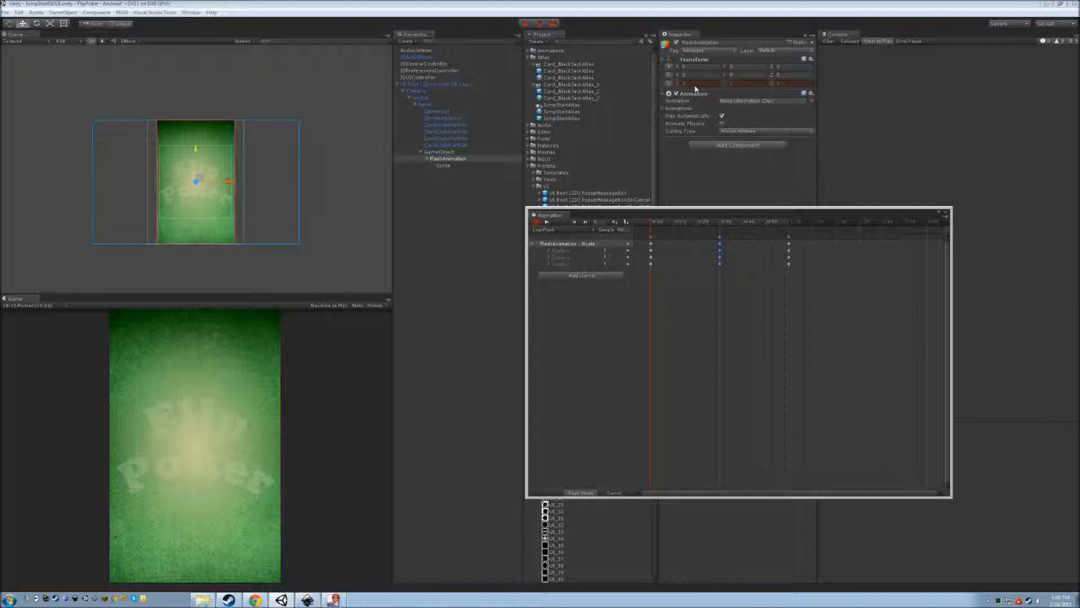
Set the glow's Scale to 0 at the clip start and at the end keyframe.
click(50, 24)
drag(196, 186, 165, 209)
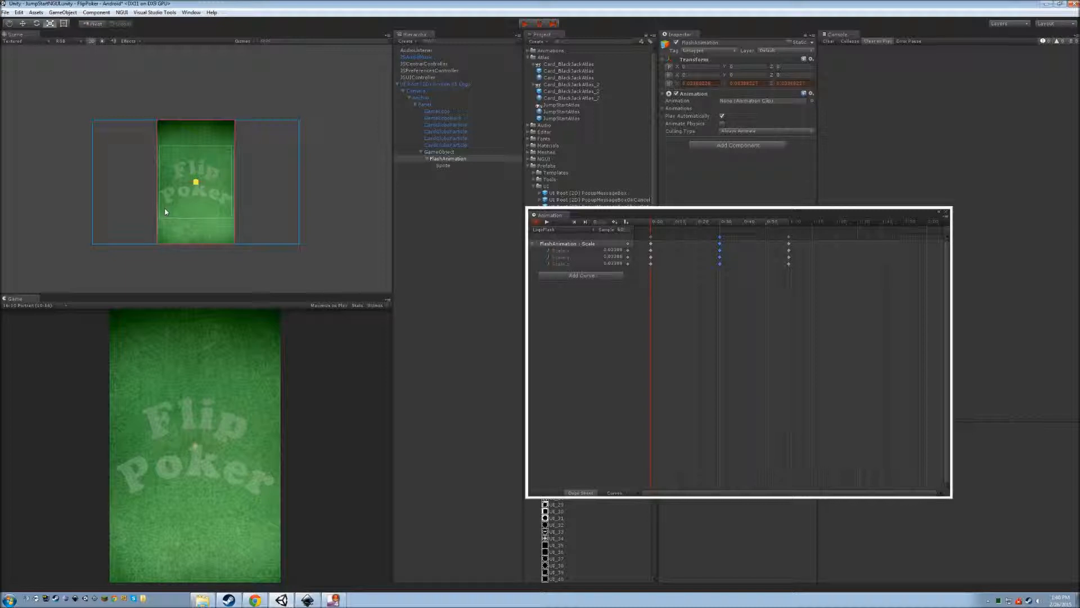
click(707, 83)
text(0)
click(758, 84)
text(00)
drag(654, 223, 809, 224)
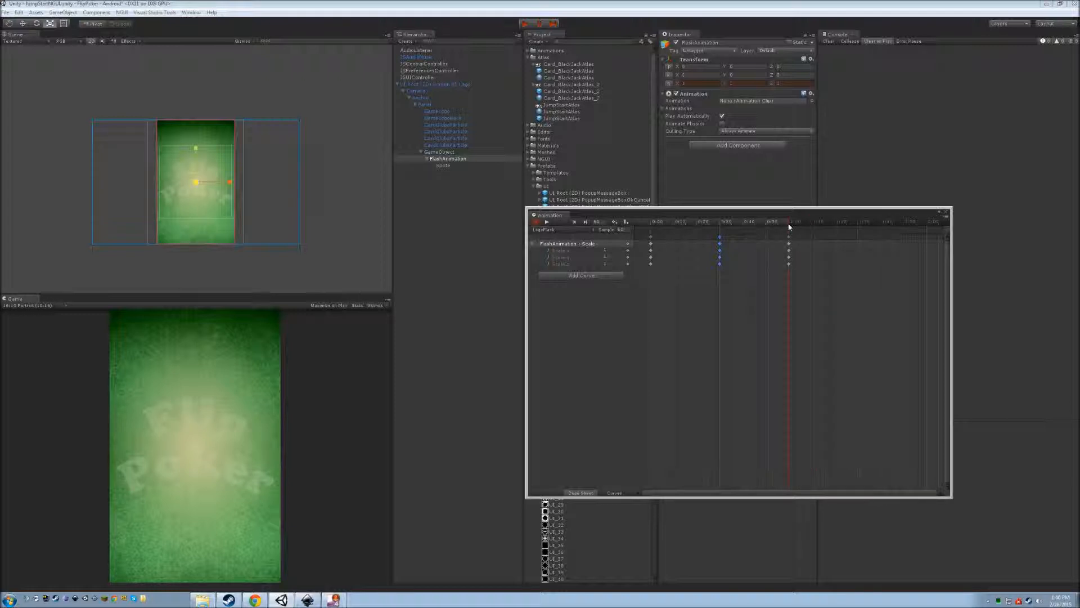
drag(788, 227, 789, 226)
click(700, 86)
text(0)
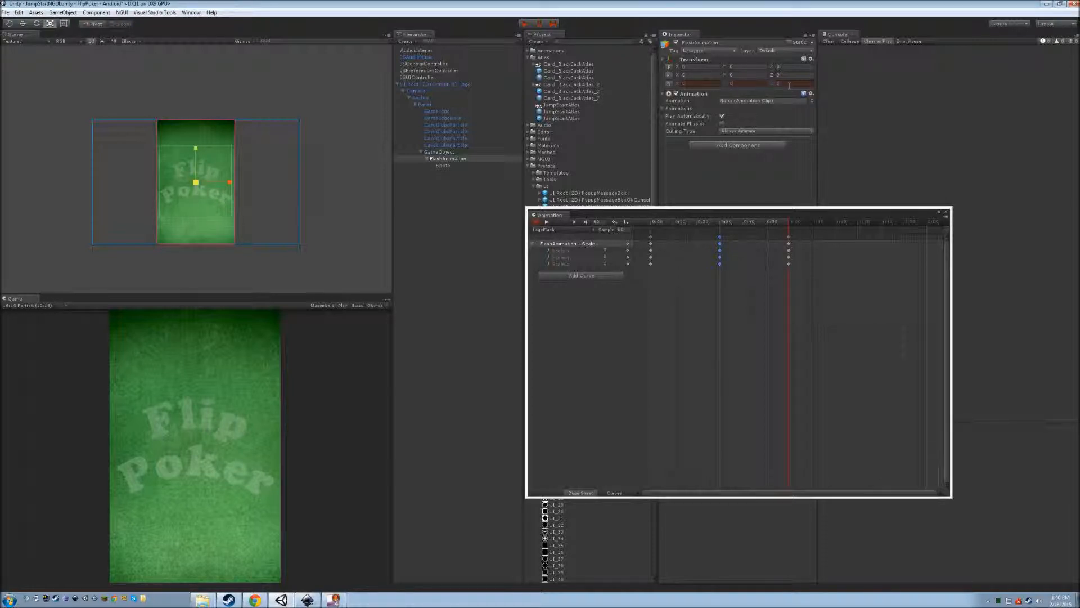
Retime the middle keyframes to 0:10 and the end keyframes to 0:20.
click(721, 241)
drag(720, 242, 674, 241)
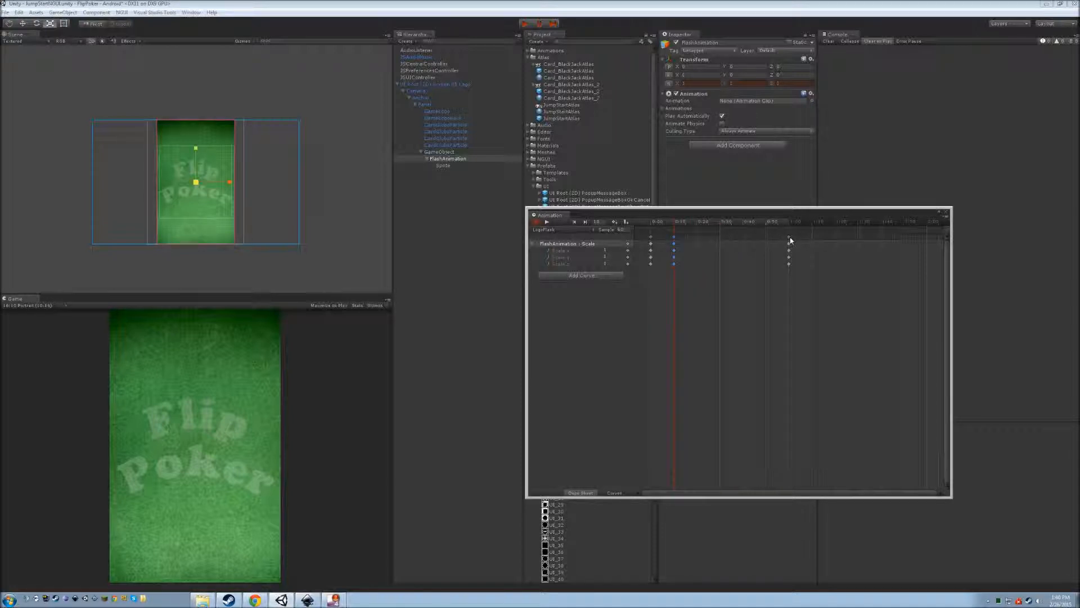
drag(790, 241, 697, 239)
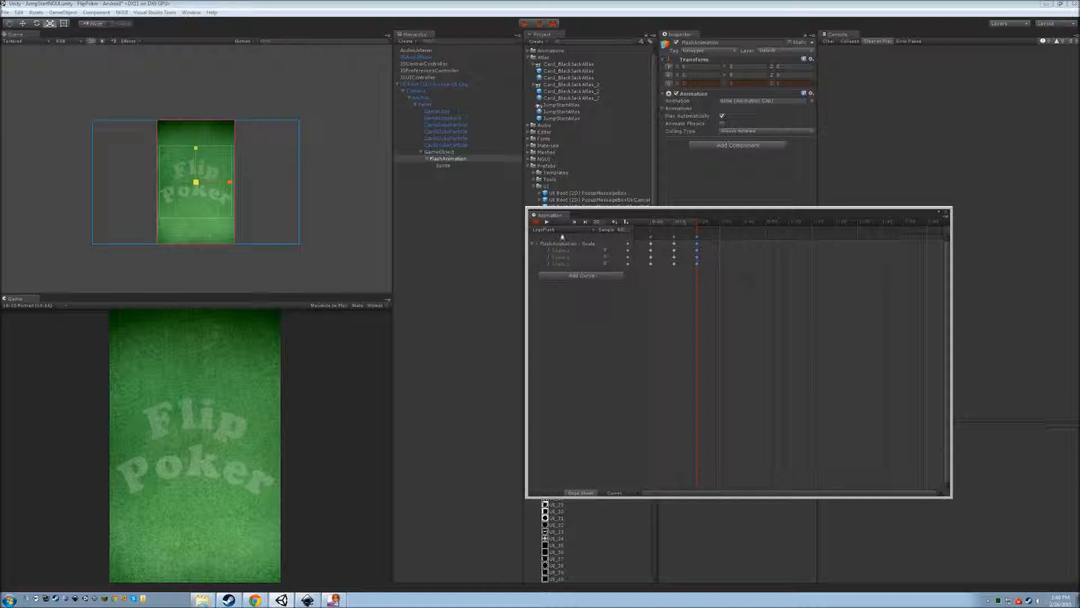
Pull the peak keys to about 0:05 and the end keys earlier, previewing the flash after each change.
click(547, 222)
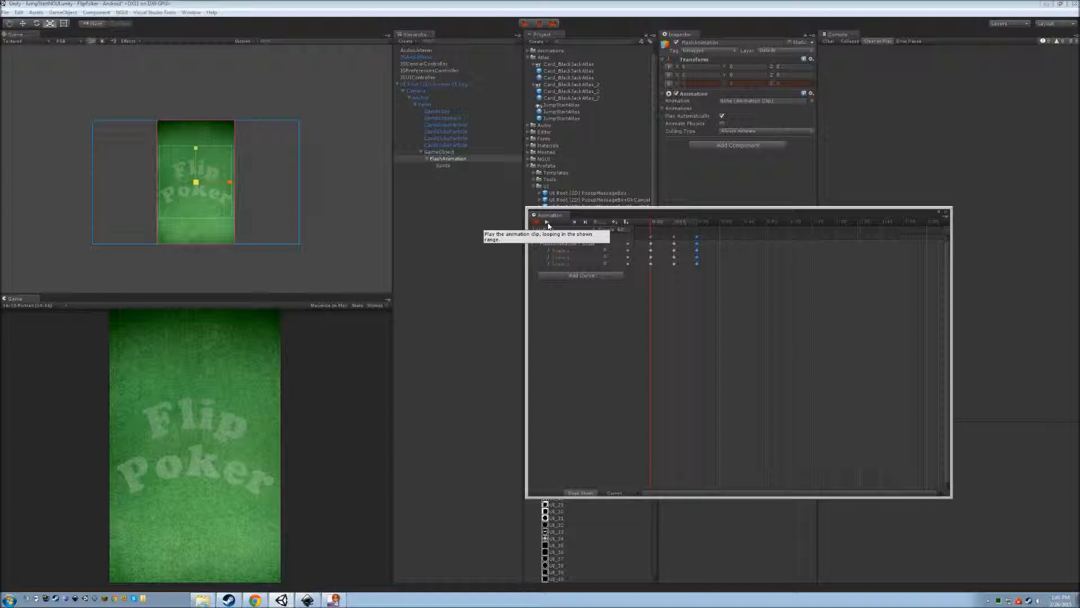
drag(674, 237, 664, 238)
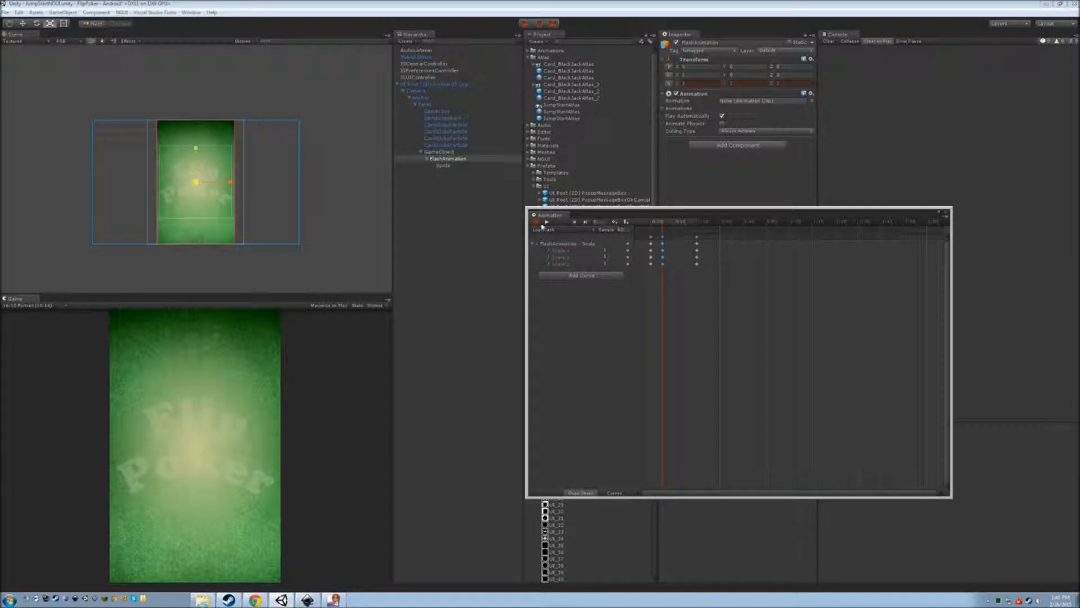
click(548, 223)
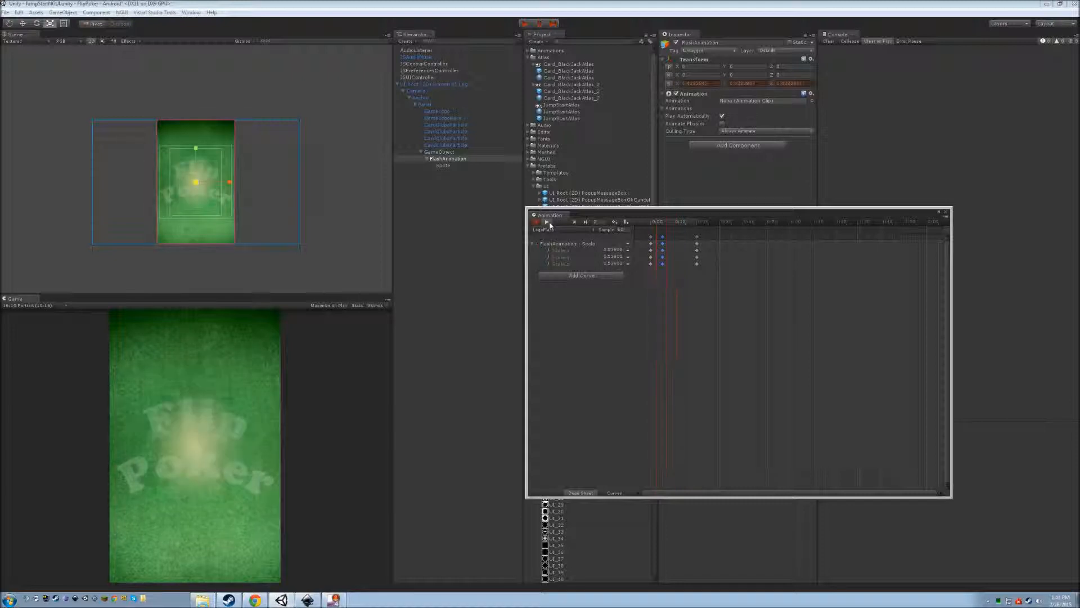
drag(696, 240, 675, 240)
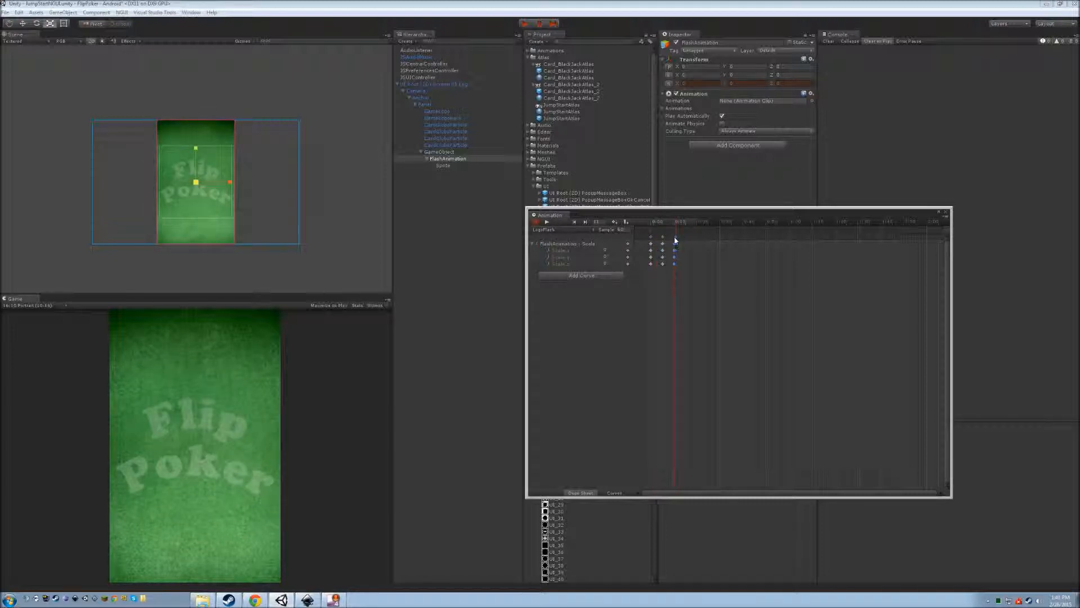
click(548, 223)
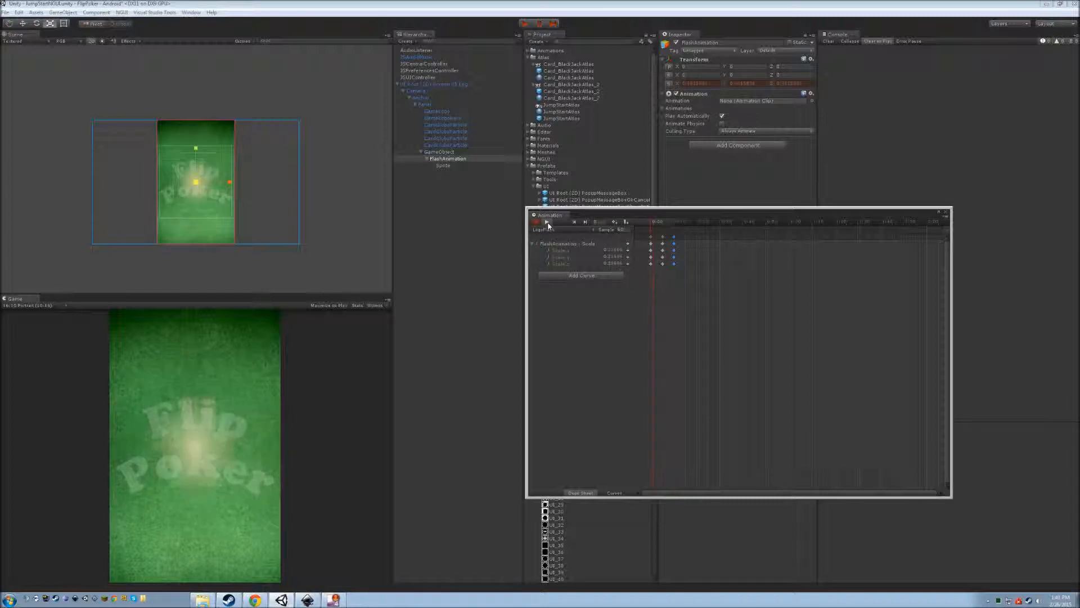
click(548, 222)
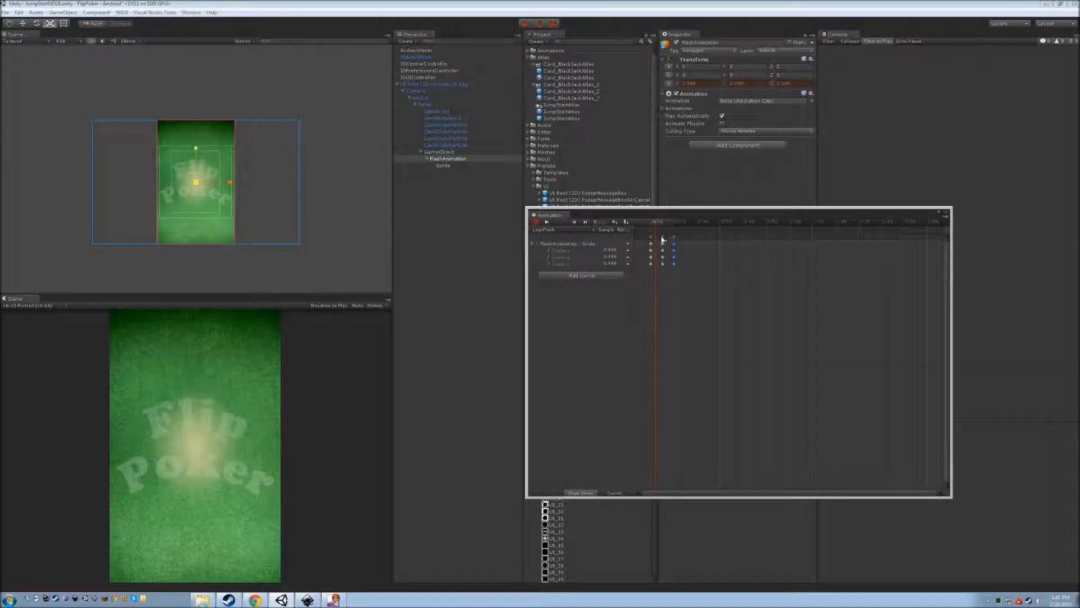
drag(664, 240, 662, 240)
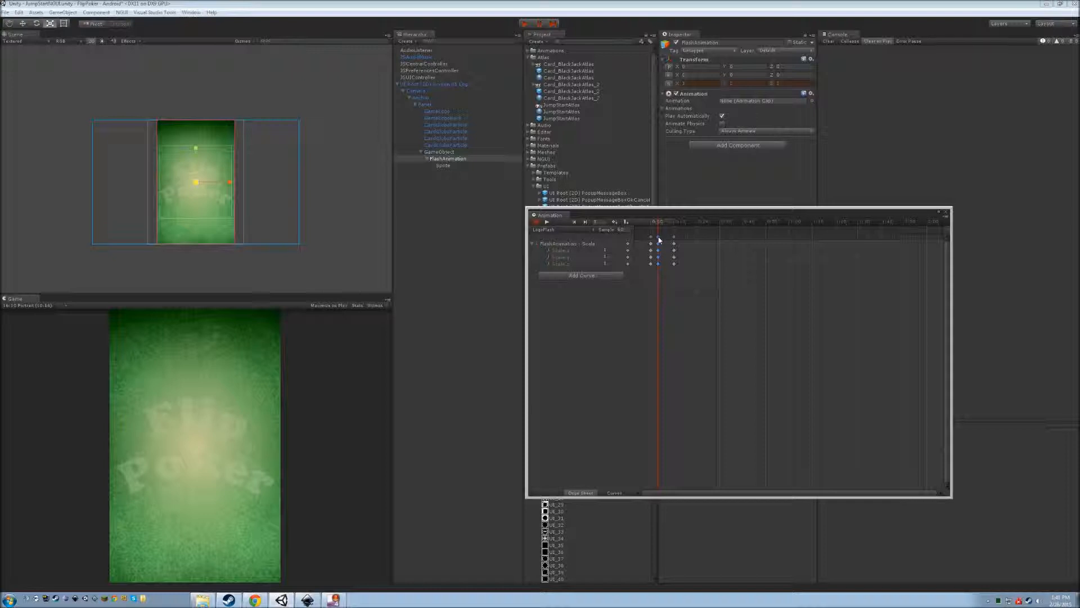
drag(675, 239, 665, 240)
click(548, 222)
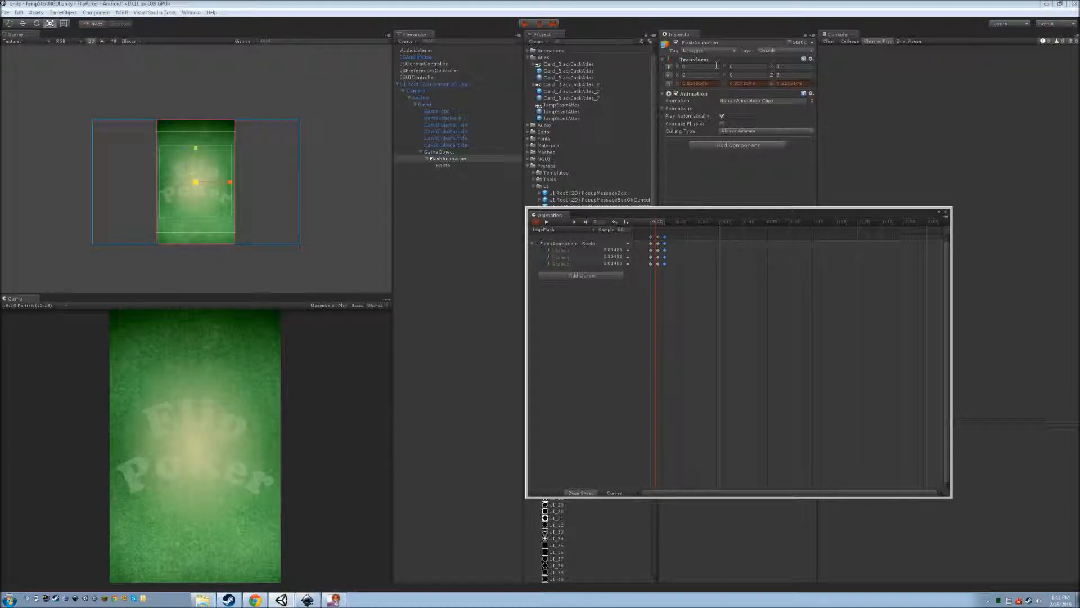
click(664, 109)
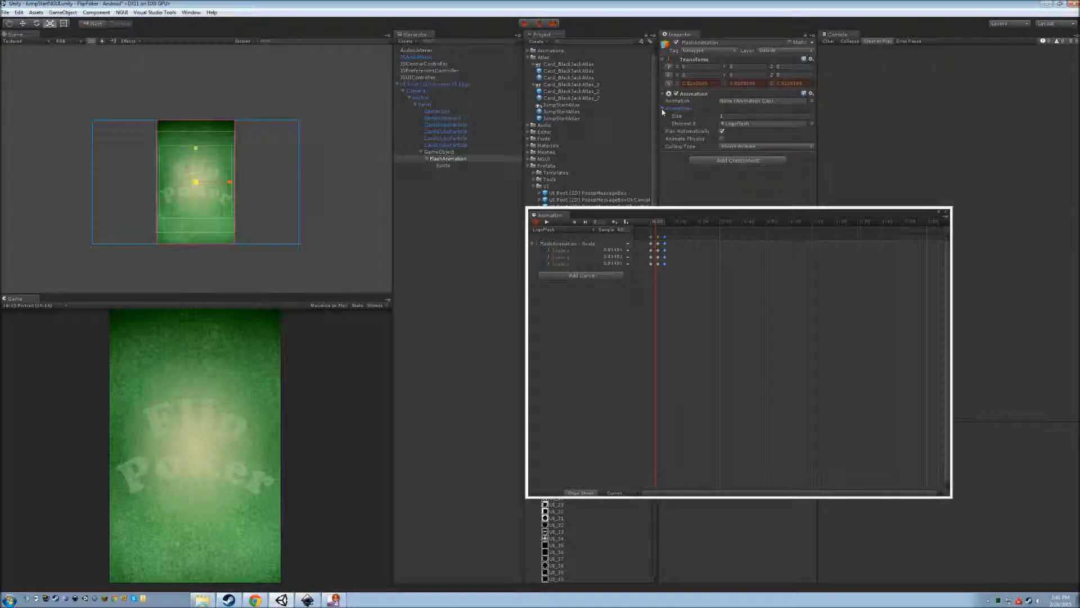
Assign the LogoFlash clip to the Animation component's Animation field.
click(663, 109)
click(948, 213)
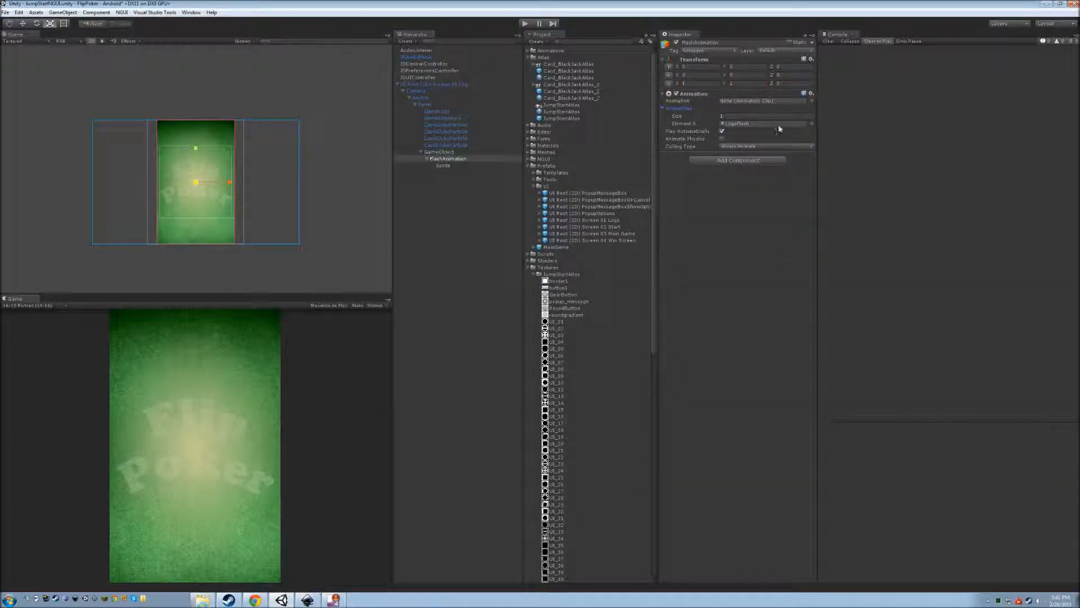
click(735, 102)
click(528, 50)
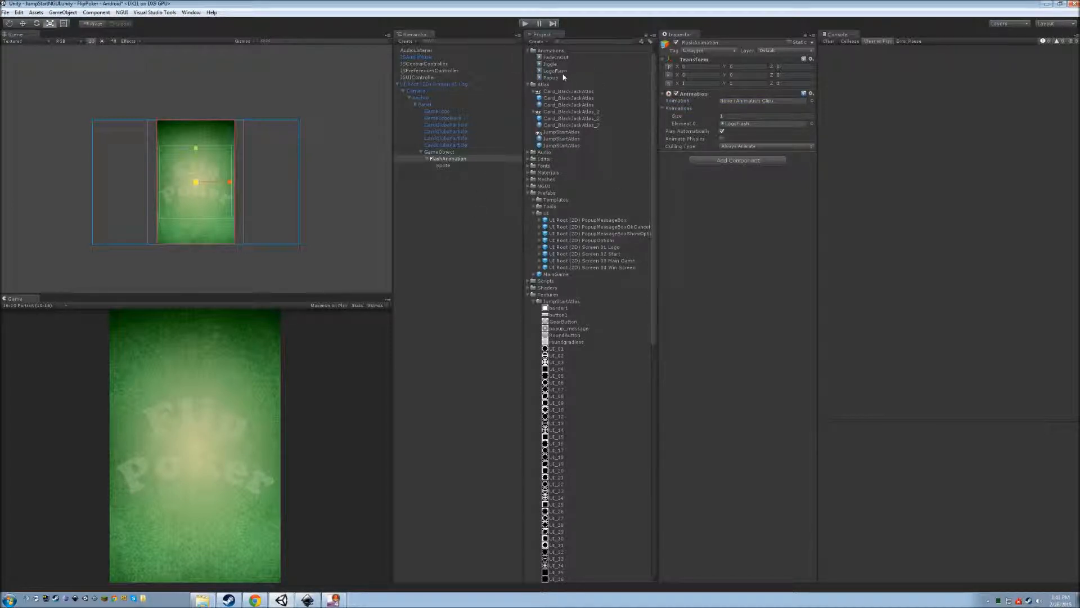
drag(556, 72, 747, 103)
Rename the parent GameObject to LogoFlash.
click(450, 152)
key(F2)
text(LogoFlash)
key(Return)
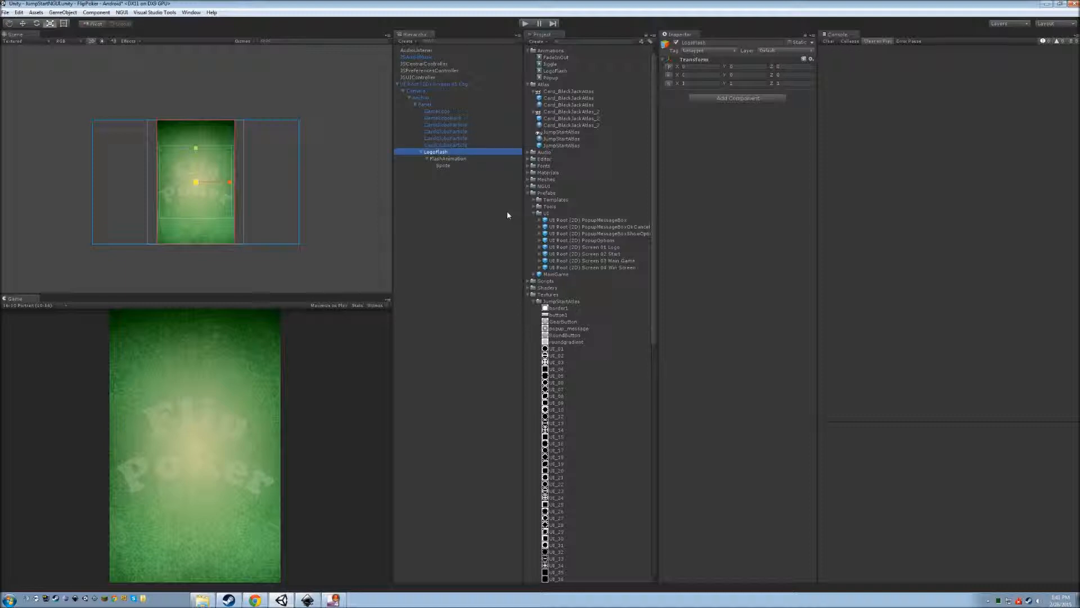
Inspect the CardClubsParticle emitter, delete the title screen UI root, and run the game.
click(459, 125)
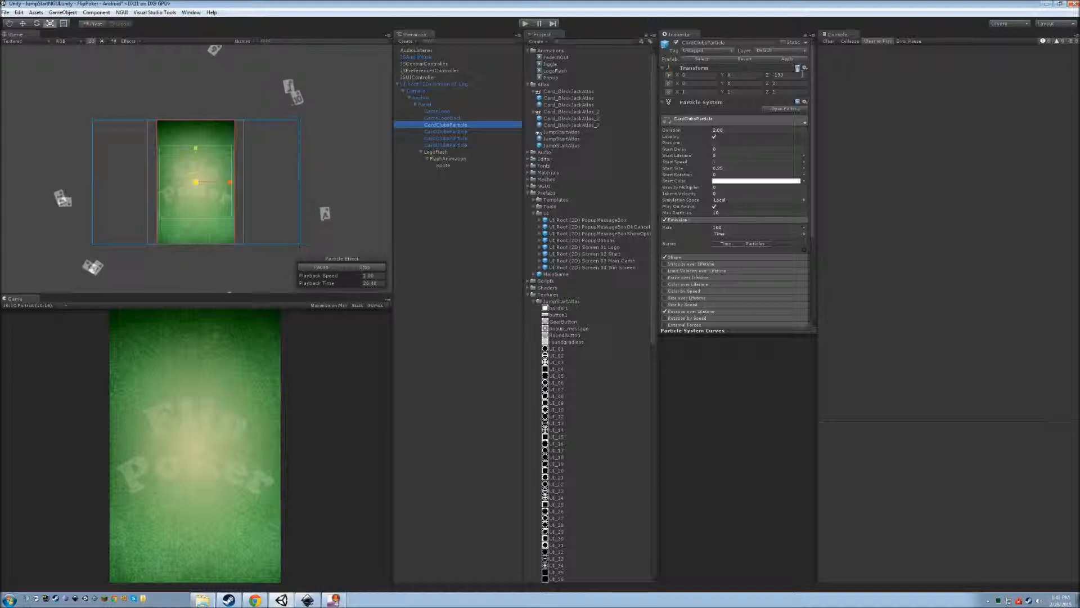
click(461, 84)
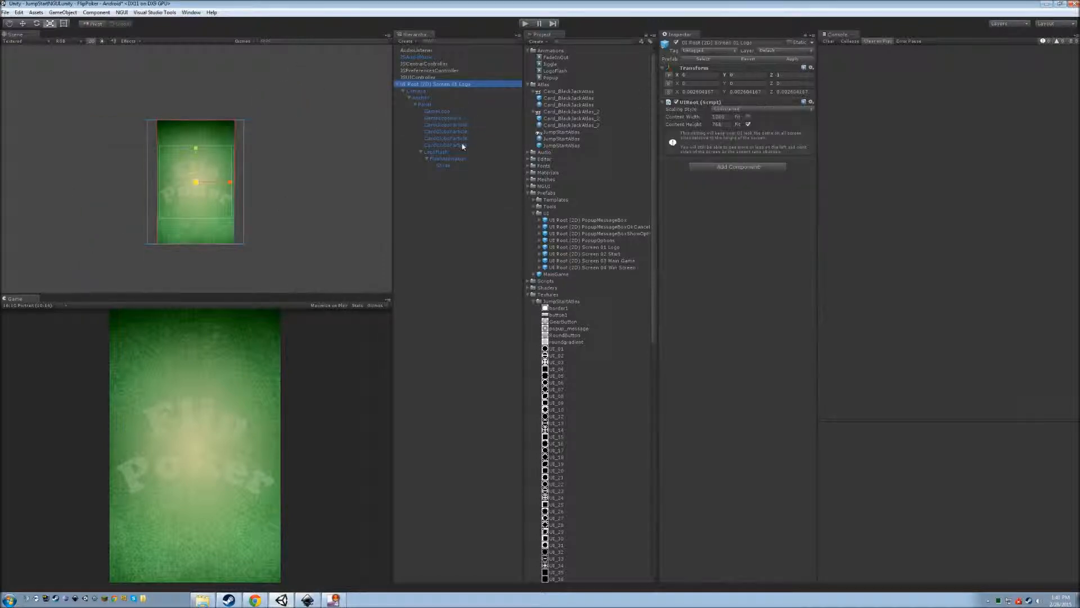
click(458, 124)
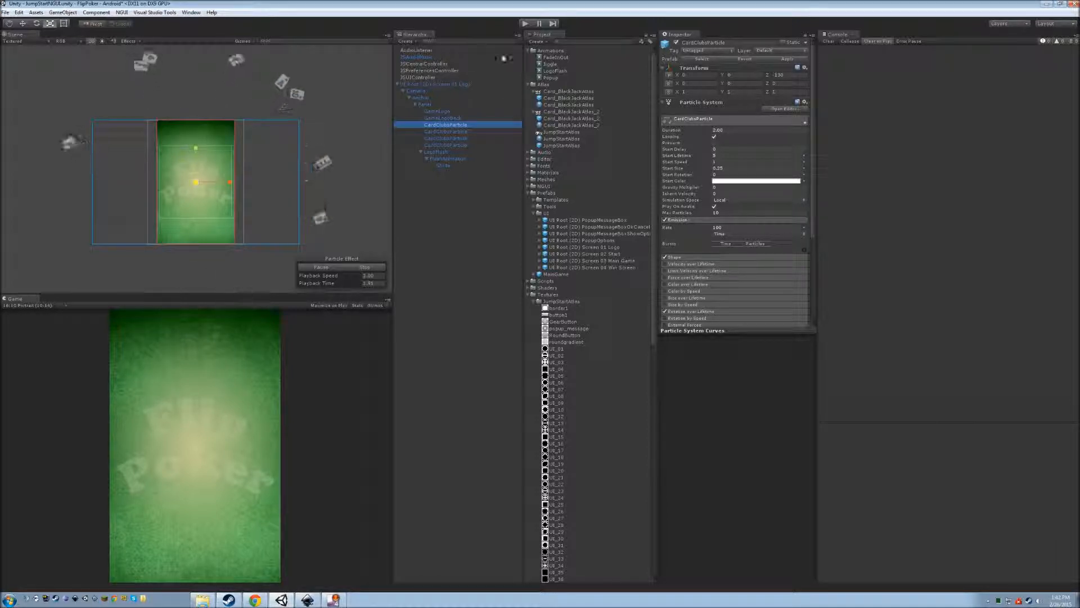
click(442, 78)
click(442, 84)
right_click(443, 84)
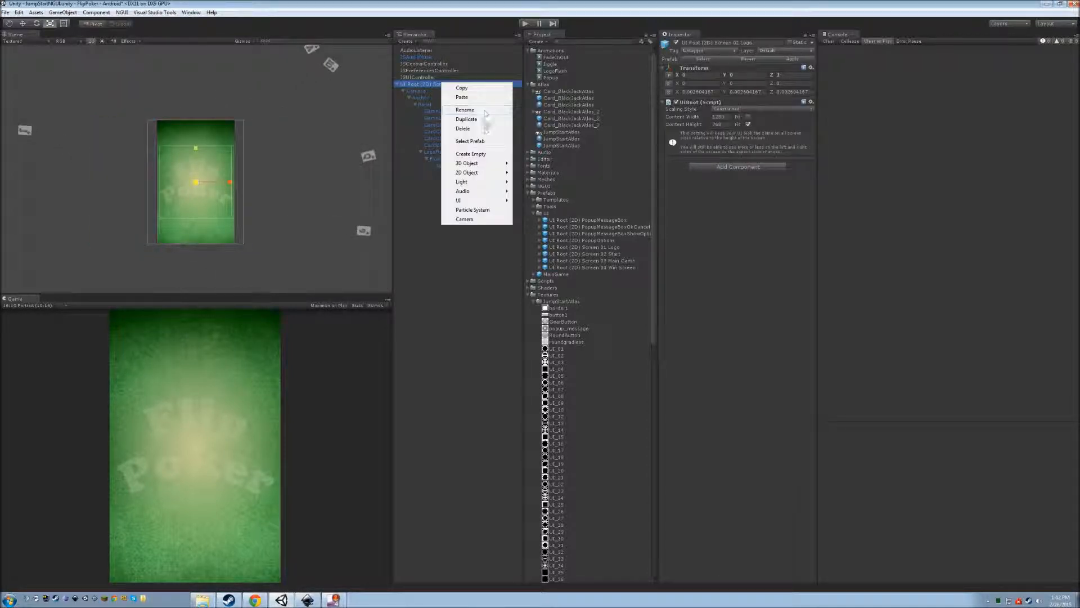
click(483, 130)
click(525, 23)
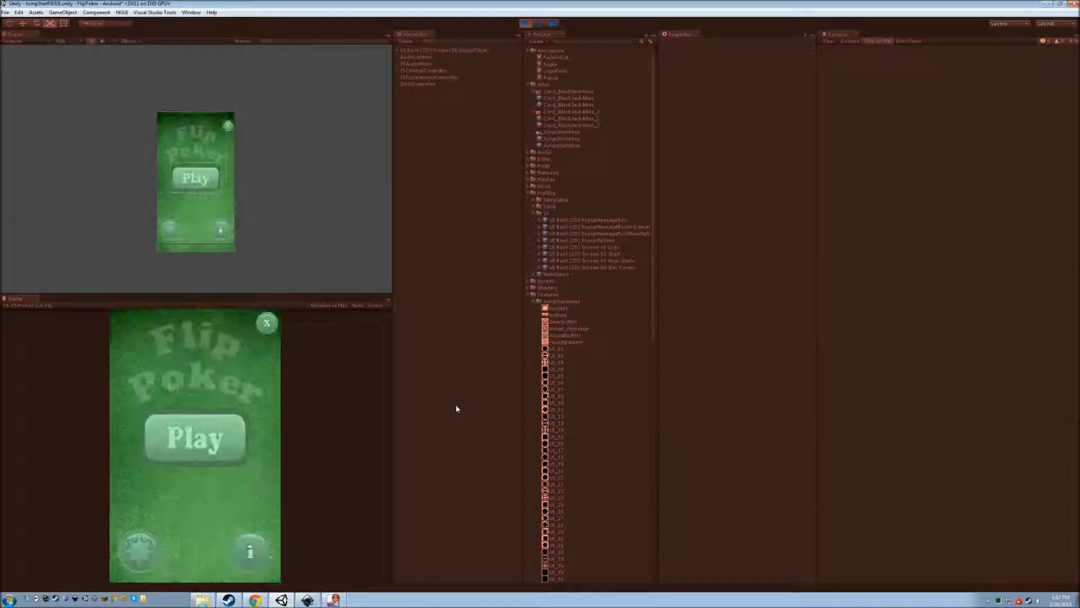
Stop Play mode, preview the game once more, and stop it again.
click(267, 323)
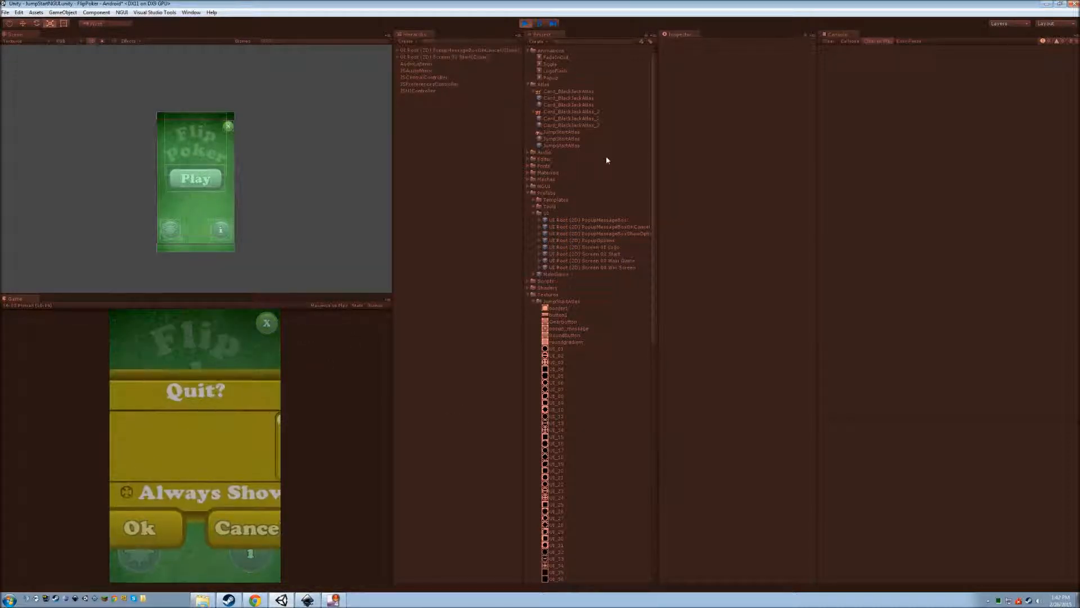
key(ctrl+p)
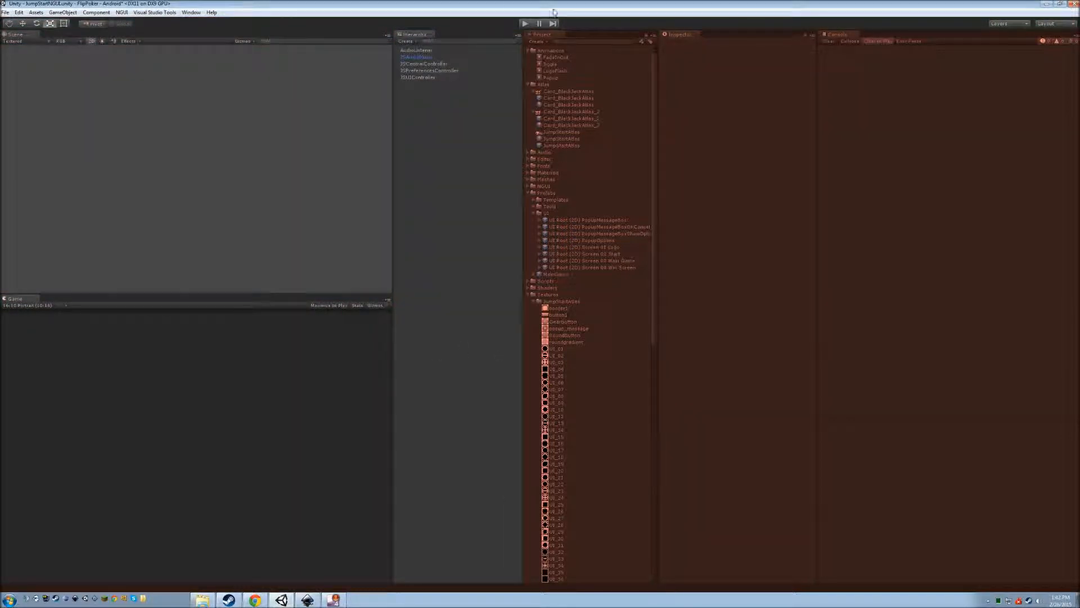
click(525, 24)
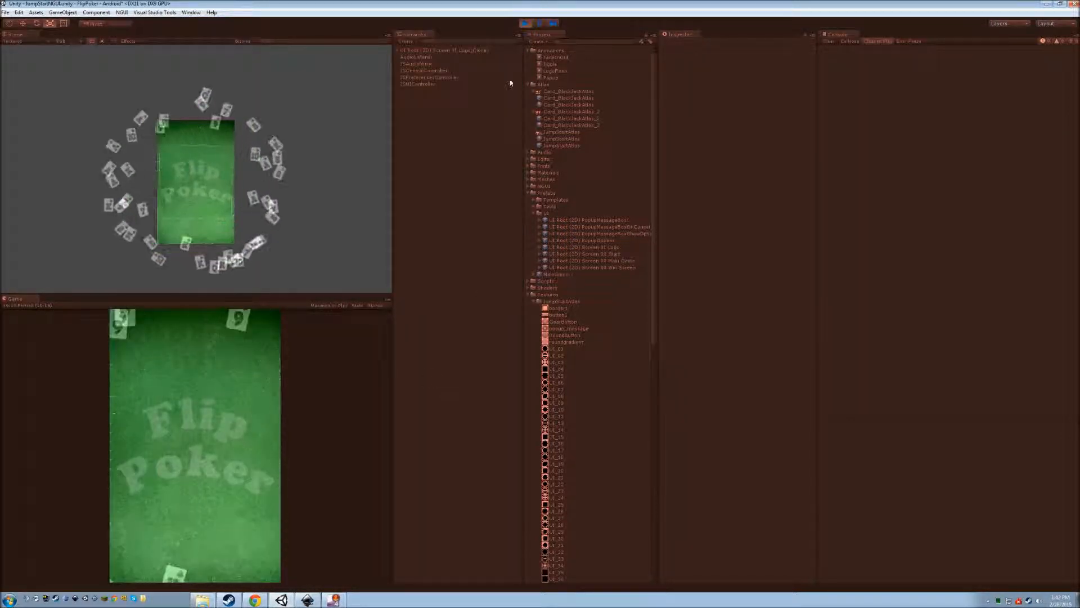
key(ctrl+p)
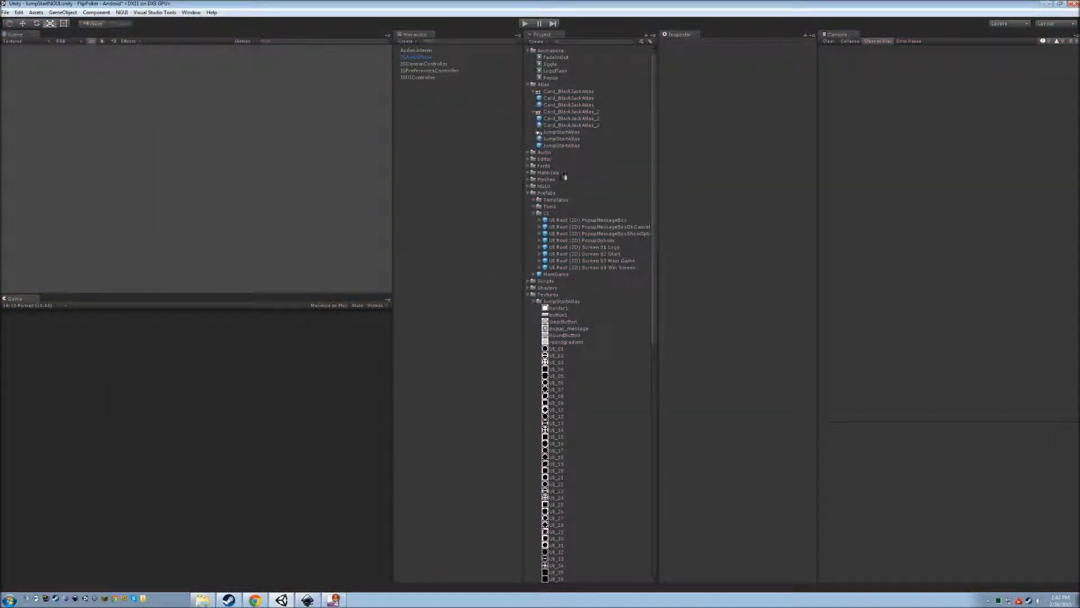
Drag the UI Root (2D) Screen 01 Logo prefab into the Hierarchy and expand it to FlashAnimation.
drag(609, 246, 444, 234)
click(397, 84)
click(404, 90)
click(409, 97)
click(416, 105)
click(421, 151)
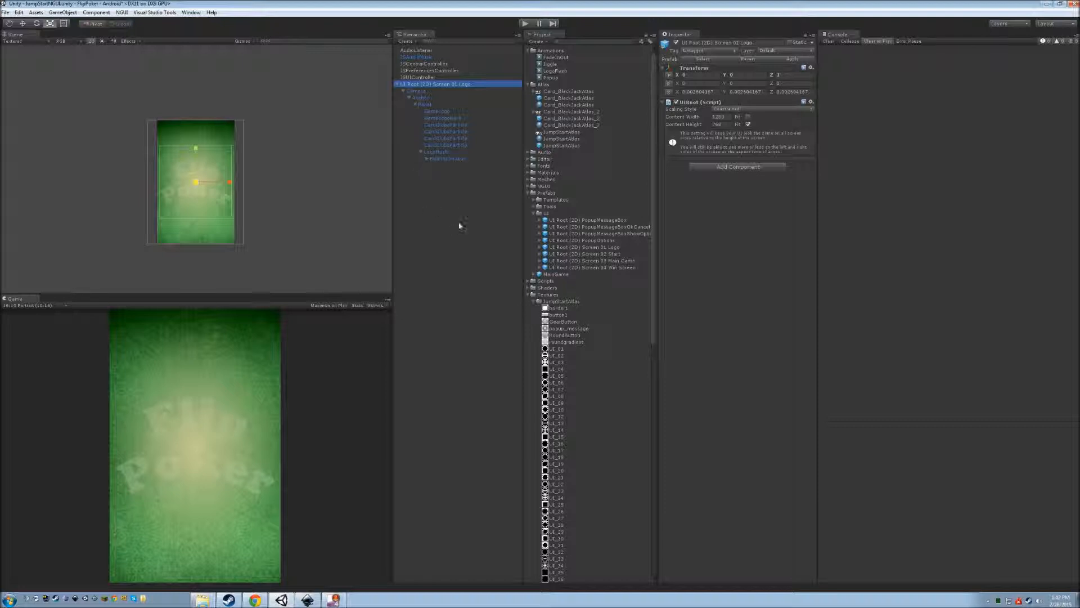
Set GameLogo's widget depth to 3 and tint it bright red.
click(452, 112)
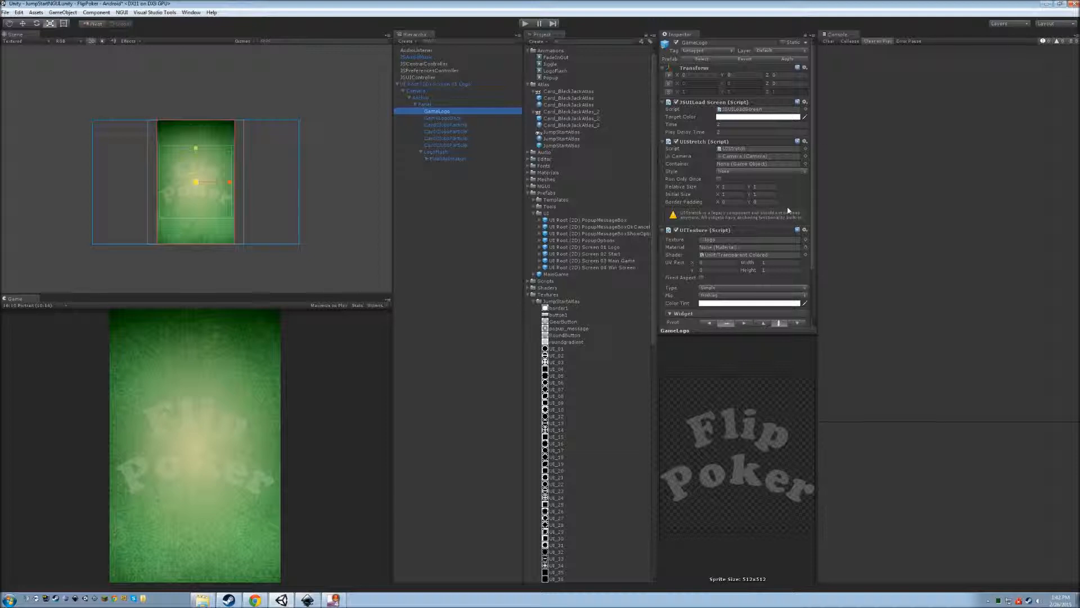
scroll(789, 315, down, 3)
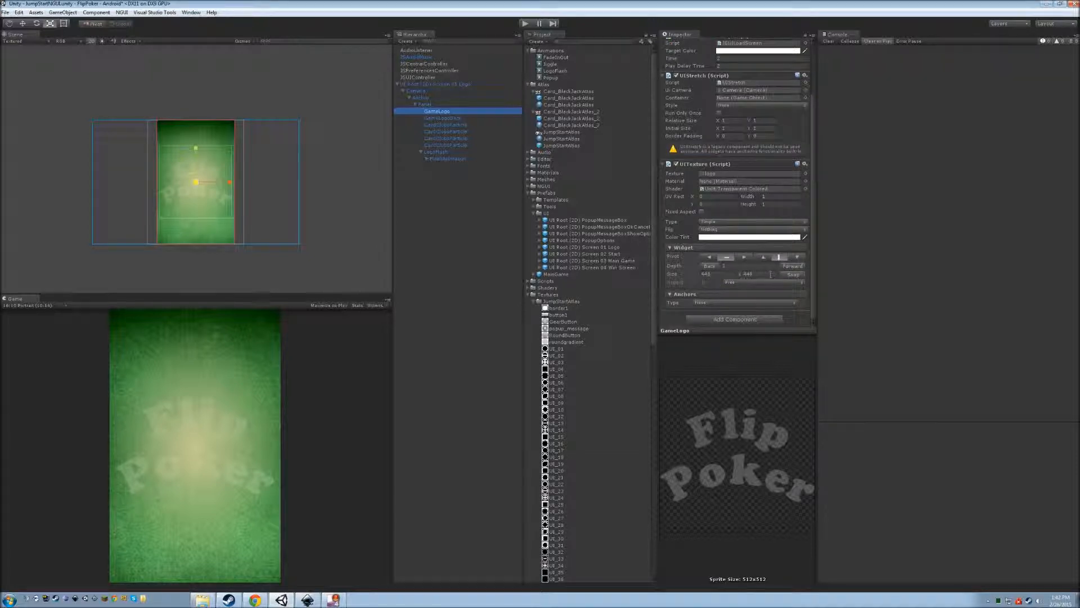
click(789, 266)
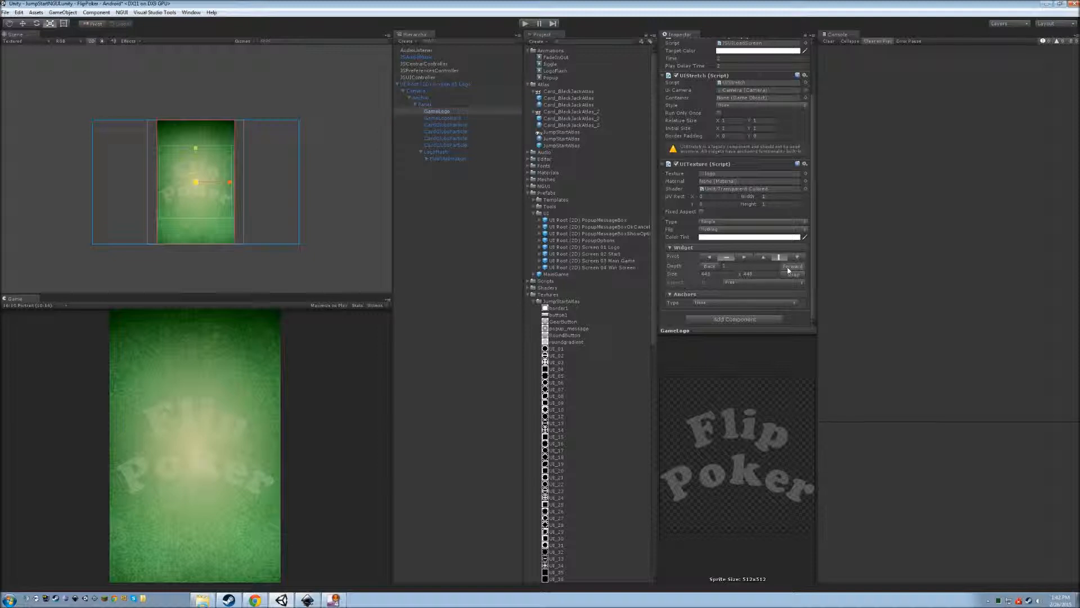
click(789, 266)
click(743, 237)
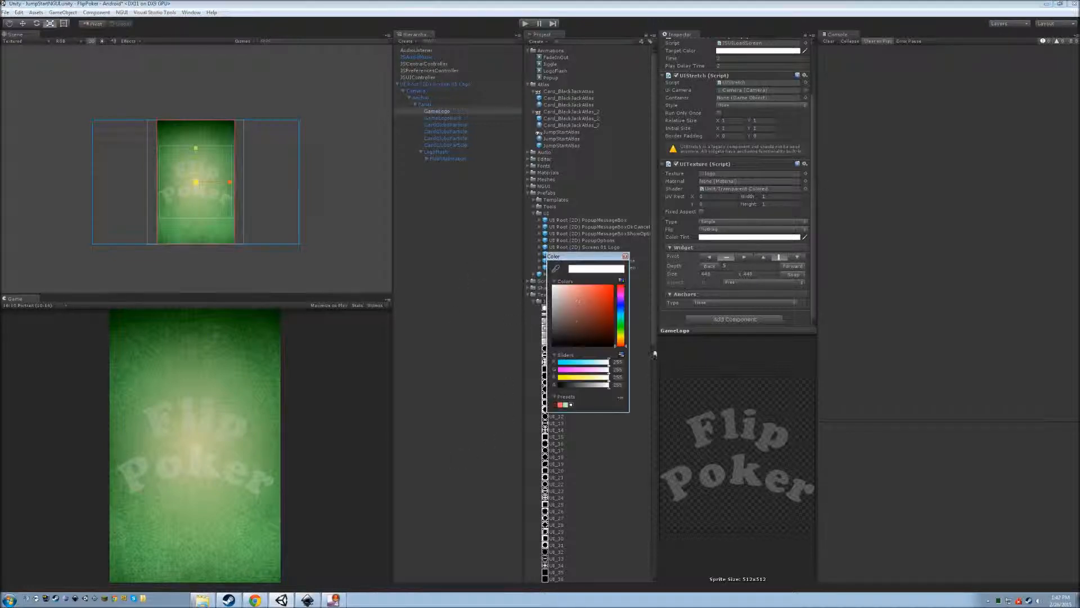
mouse_move(589, 329)
mouse_down()
mouse_move(619, 289)
mouse_move(631, 337)
mouse_move(643, 267)
mouse_move(632, 269)
mouse_up()
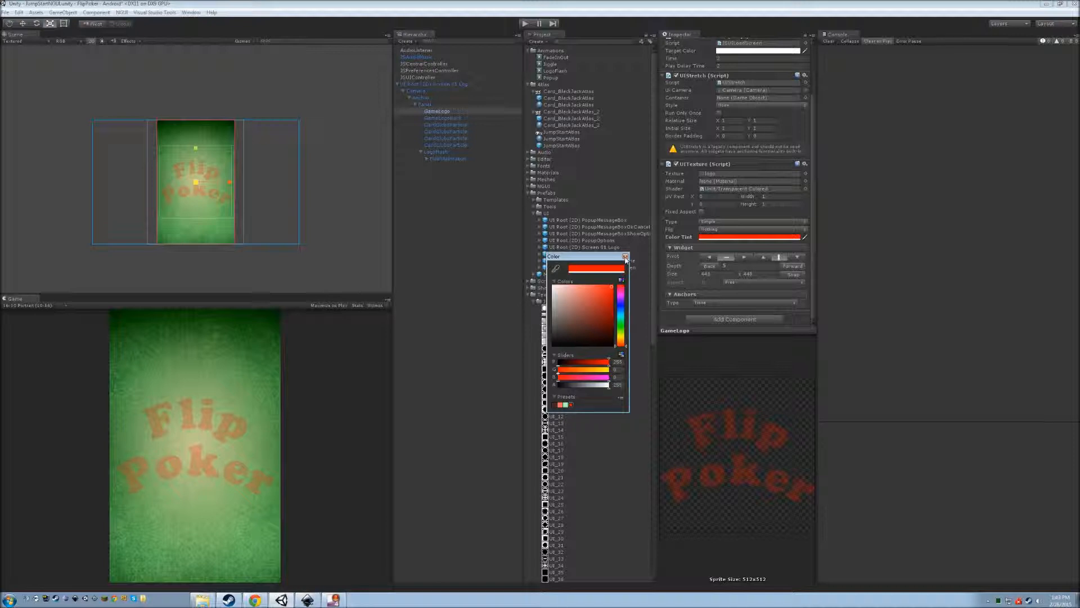
click(625, 257)
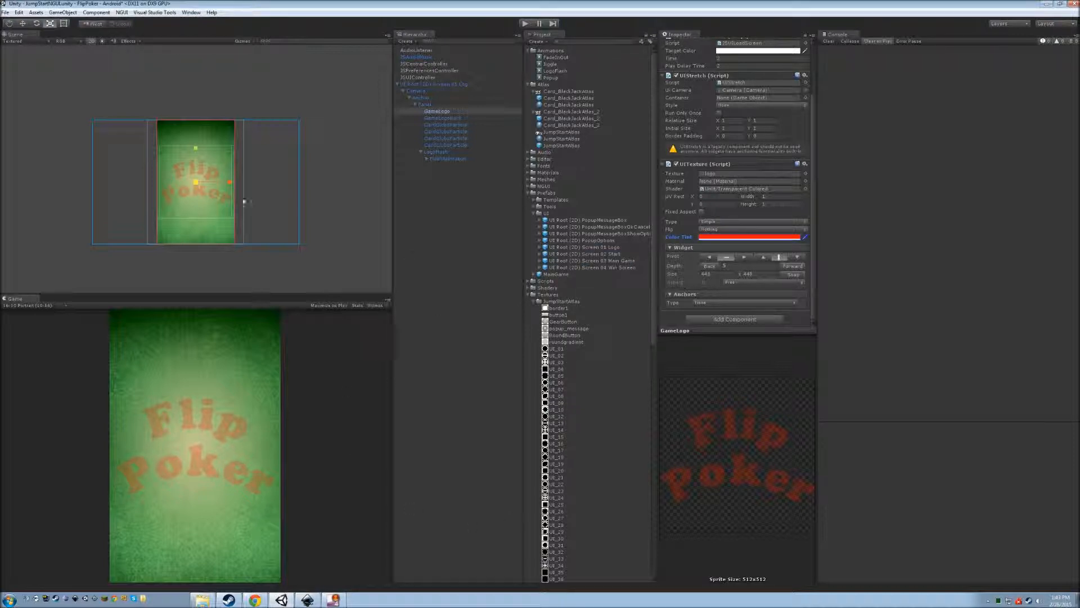
Switch the Scene view to 3D, shift GameLogo, and preview the card particle systems.
click(94, 42)
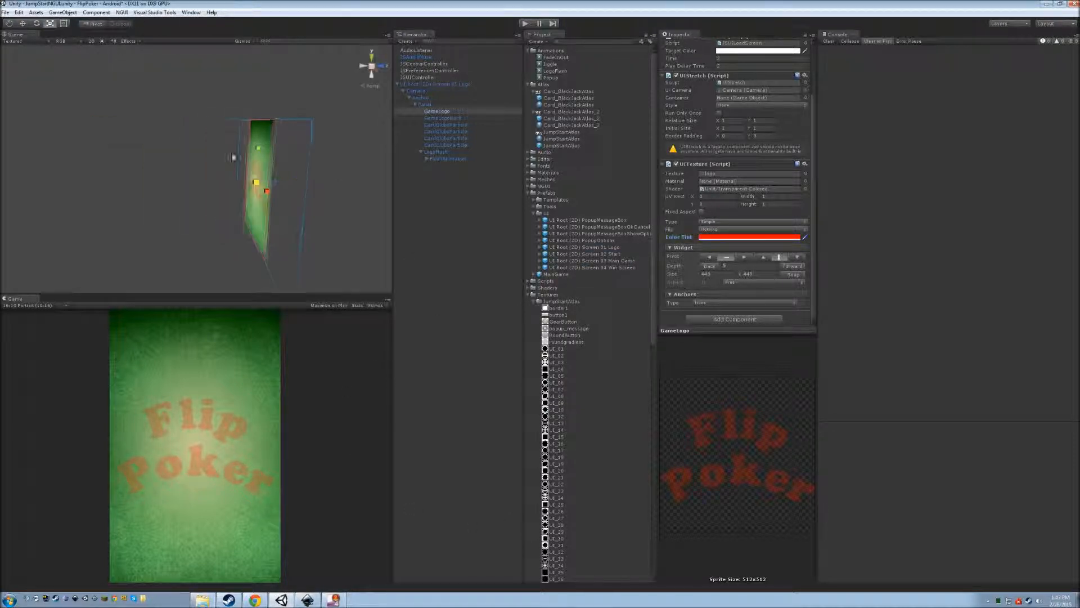
alt+drag(228, 240, 199, 240)
drag(294, 187, 394, 221)
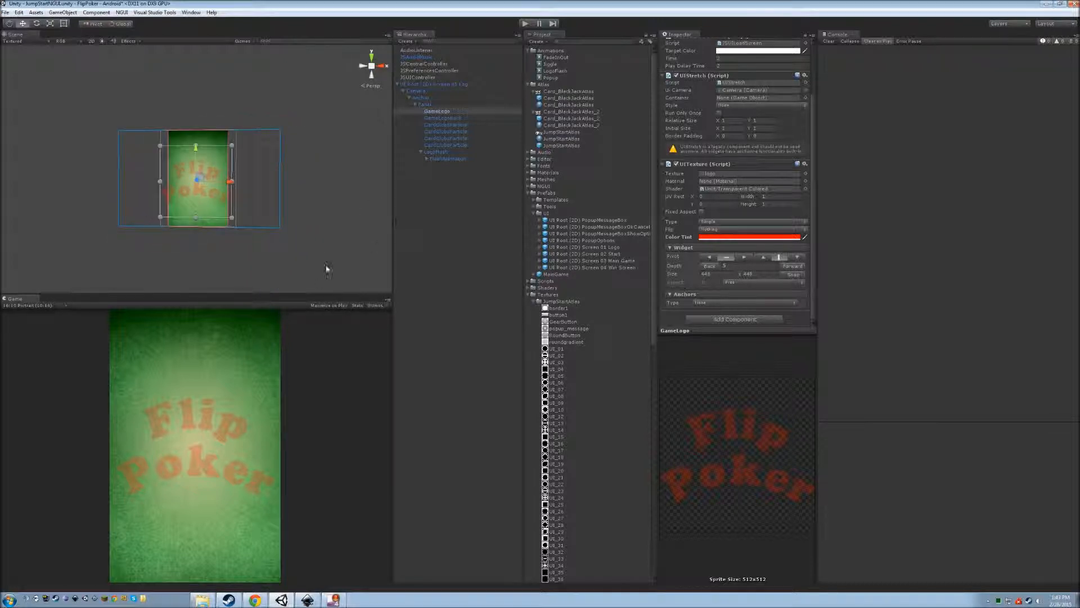
click(458, 146)
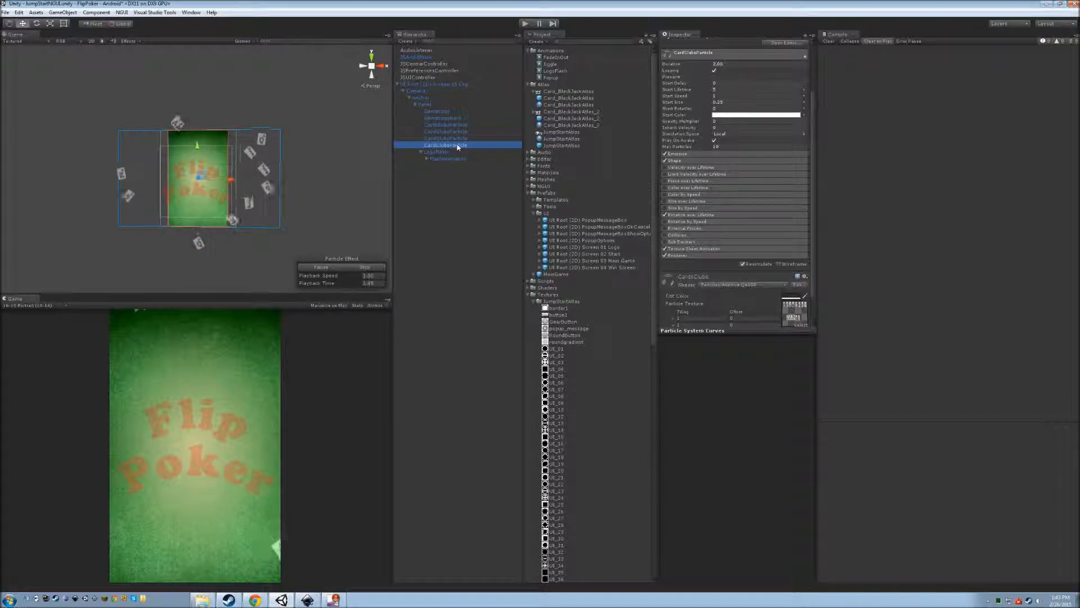
click(457, 139)
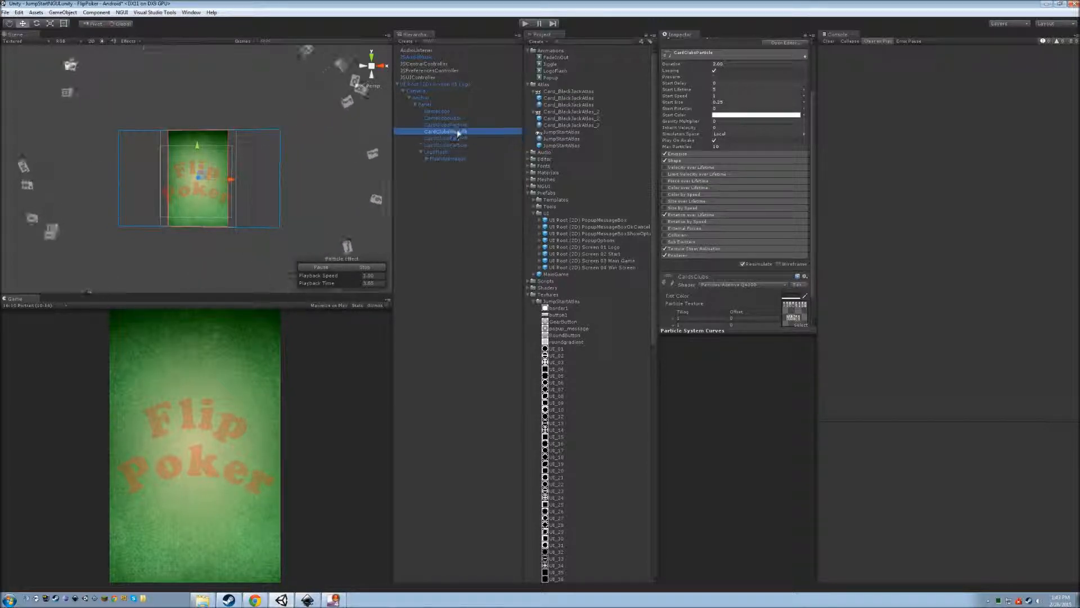
Check the animation settings on FlashAnimation and LogoFlash.
click(449, 159)
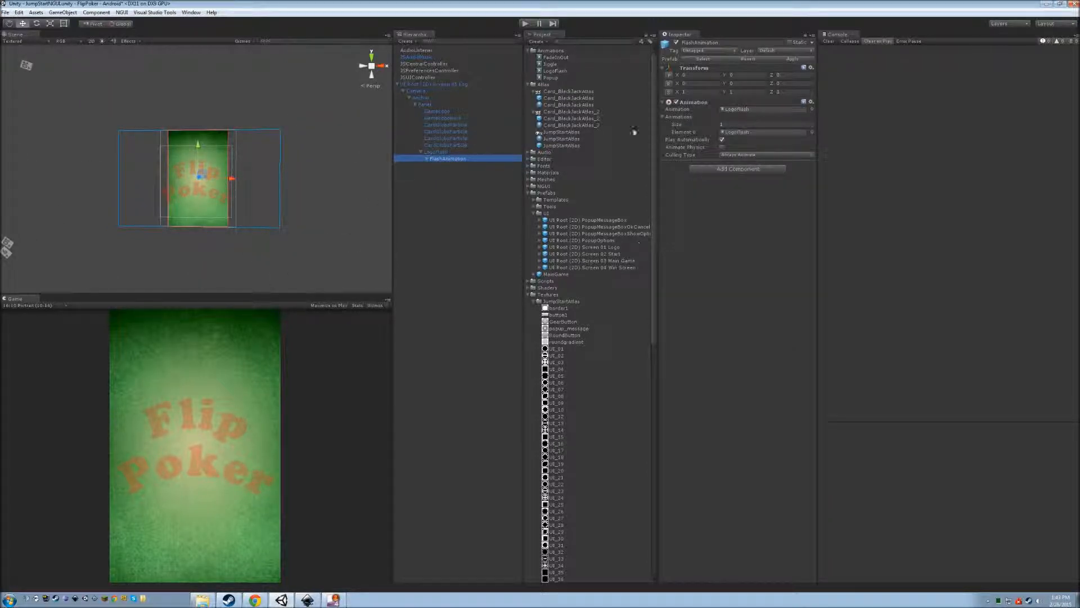
click(441, 153)
click(444, 158)
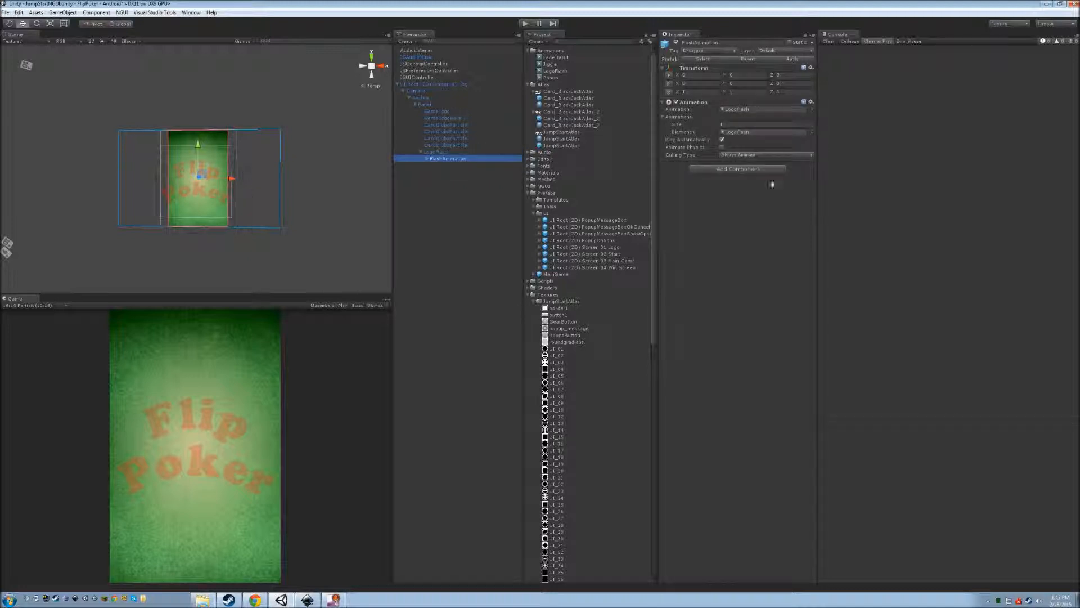
click(191, 12)
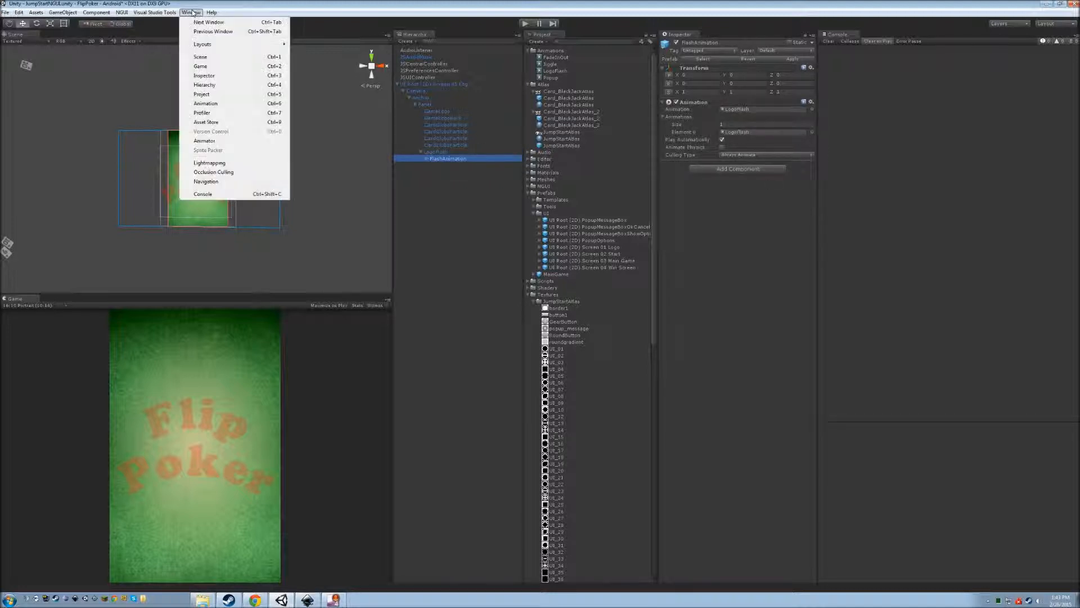
Open the Animation editor for FlashAnimation, enable recording, and remove two accidentally added animation events.
click(214, 104)
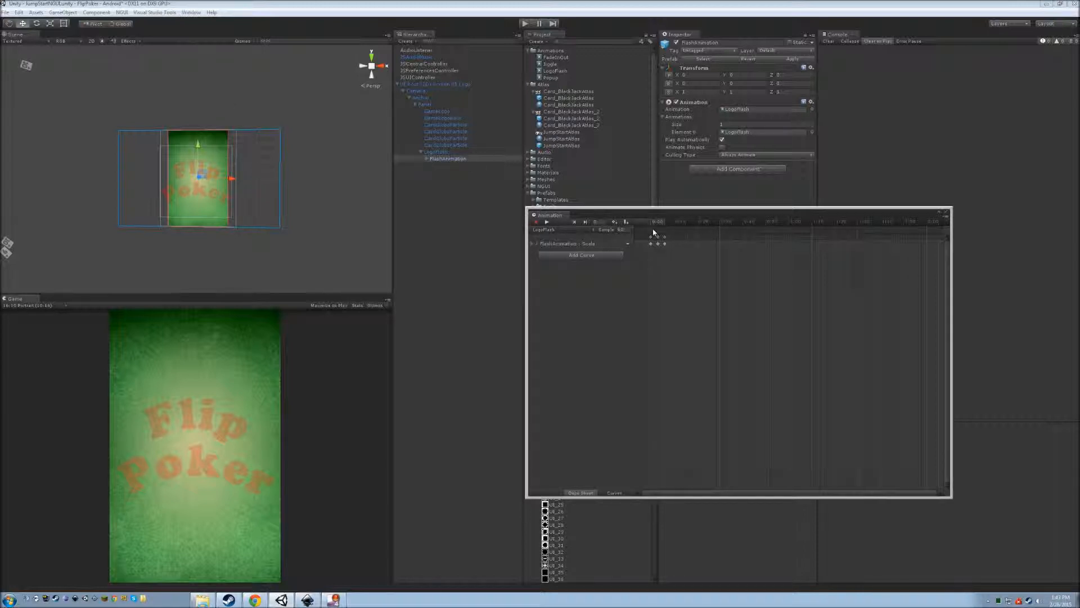
click(655, 241)
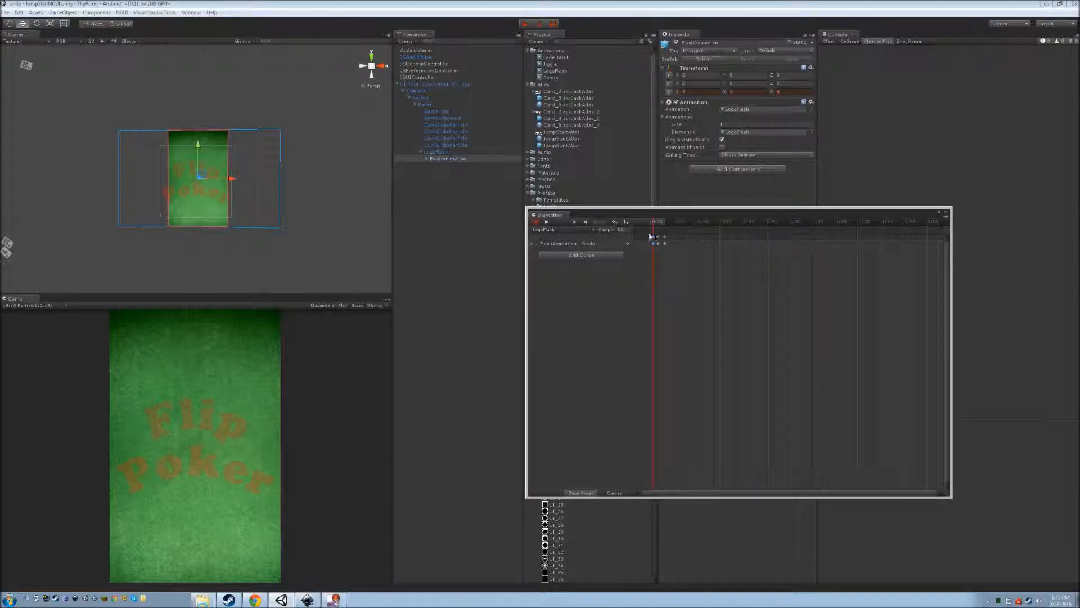
right_click(652, 233)
click(690, 234)
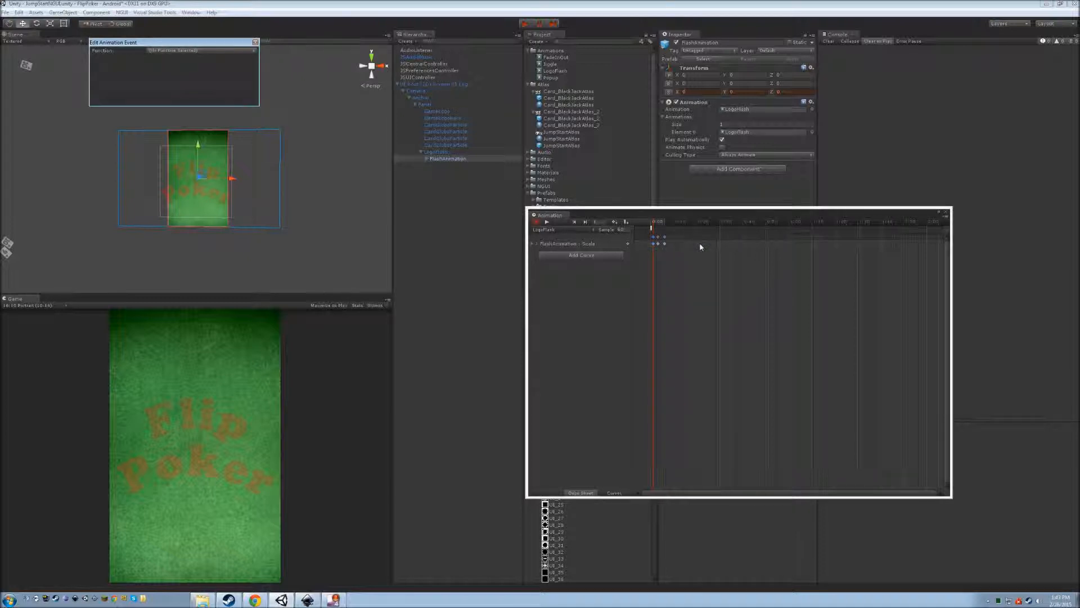
right_click(653, 229)
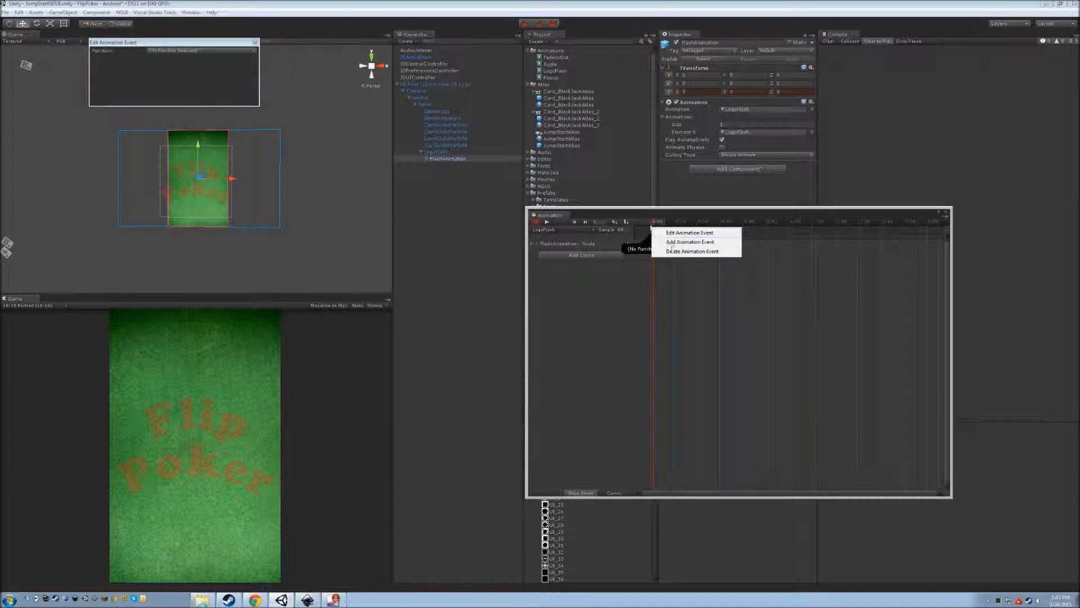
click(662, 253)
right_click(652, 235)
click(691, 236)
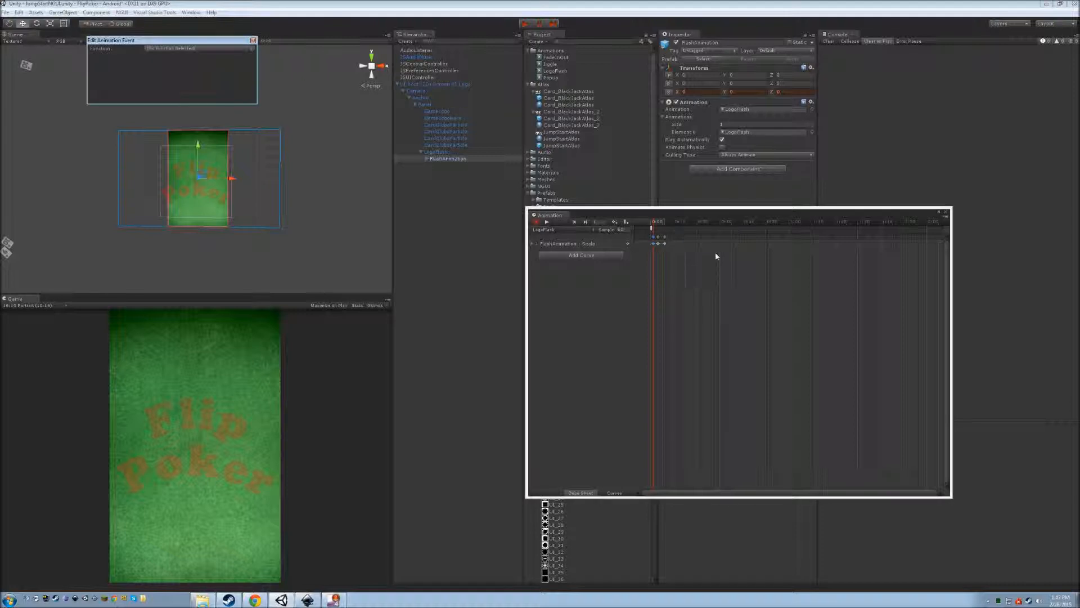
right_click(654, 229)
click(657, 254)
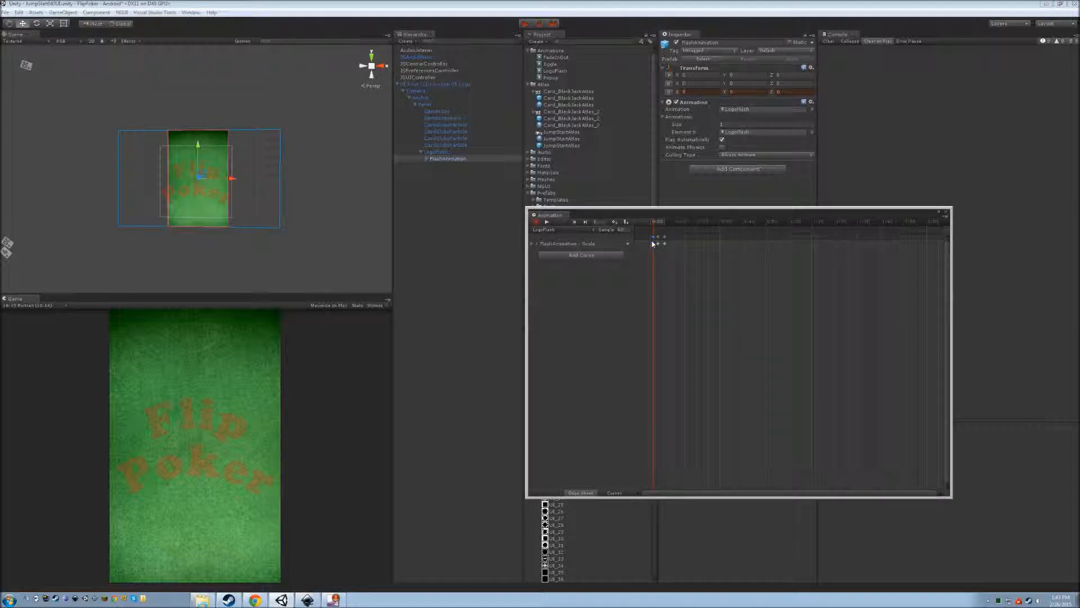
Add Scale keyframes at 0:00 and drag the later Scale keyframes further right to lengthen the flash.
right_click(653, 240)
click(683, 243)
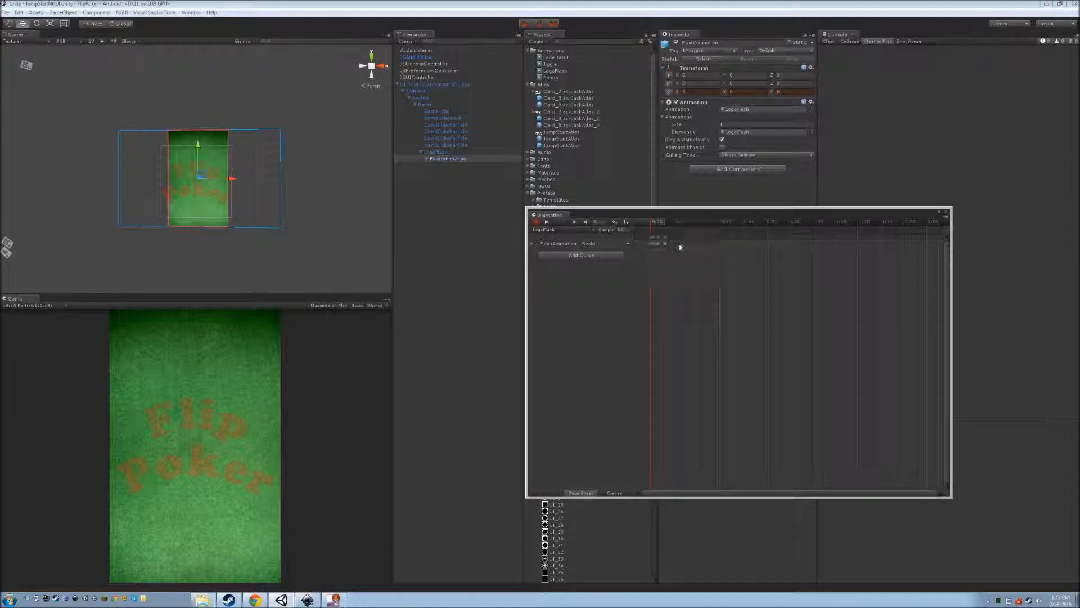
scroll(684, 268, up, 2)
click(660, 239)
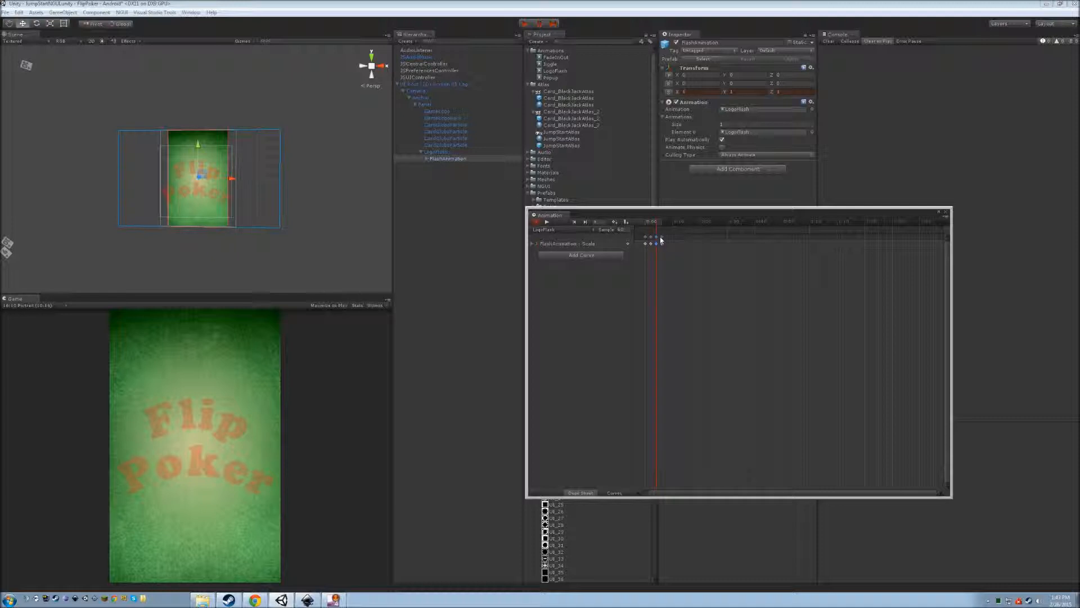
mouse_move(664, 239)
mouse_down()
mouse_move(687, 239)
mouse_move(677, 239)
mouse_up()
drag(650, 239, 677, 240)
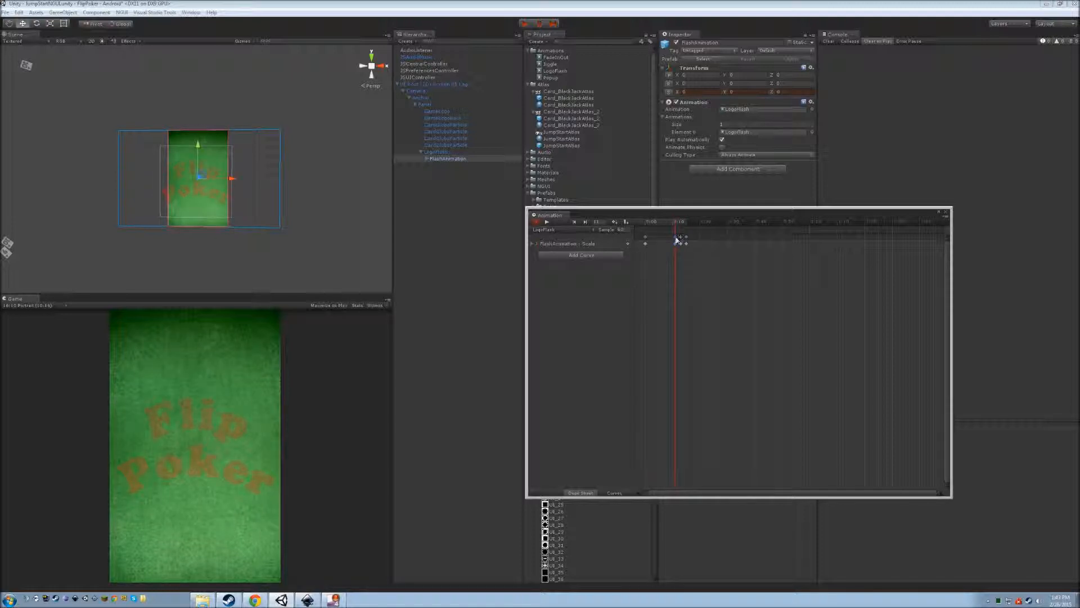
Preview the glow flash from the start, then close the Animation editor.
click(644, 222)
click(550, 222)
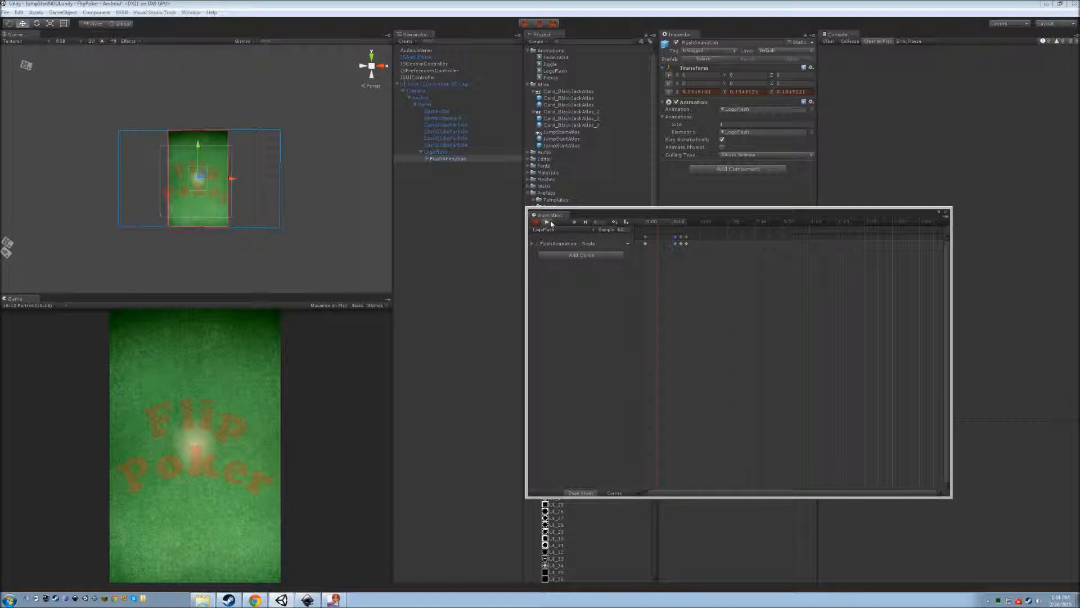
click(947, 211)
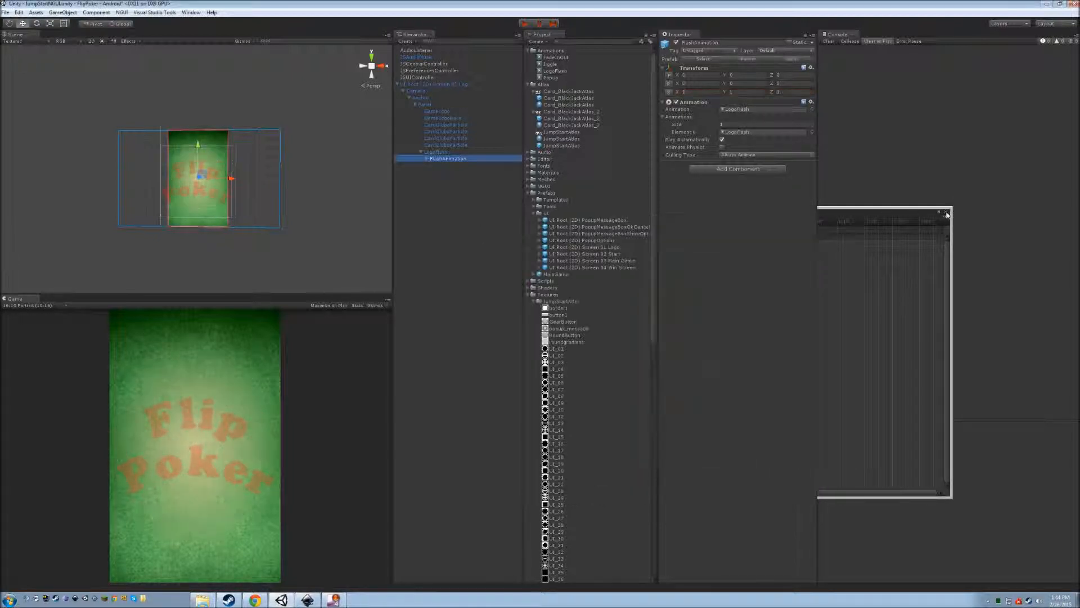
Select the logo screen root, then FlashAnimation under LogoFlash to view its LogoFlash Animation component.
click(444, 84)
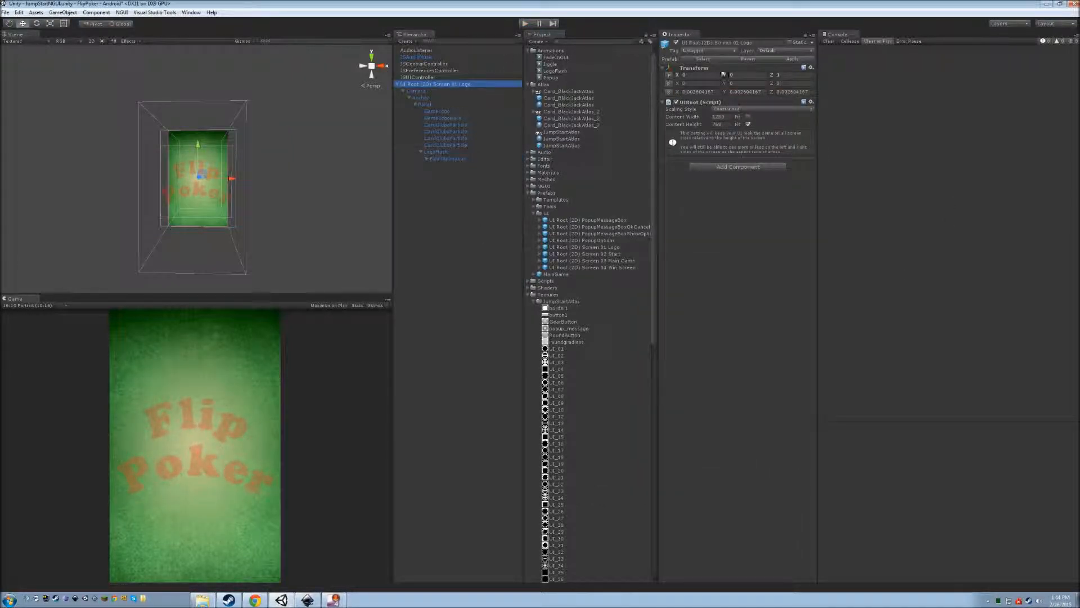
click(802, 53)
click(834, 65)
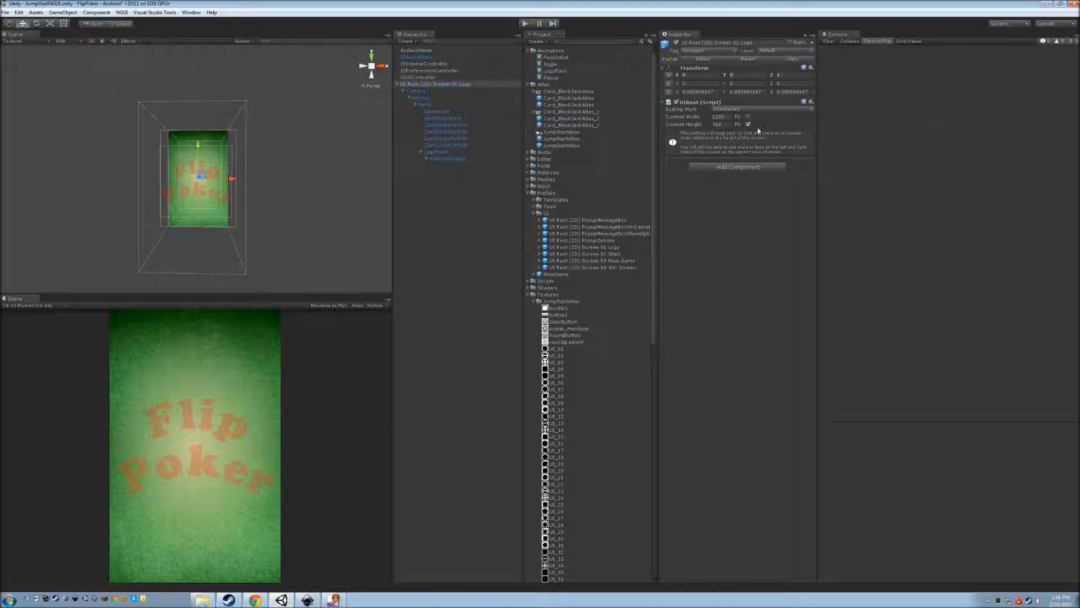
right_click(439, 84)
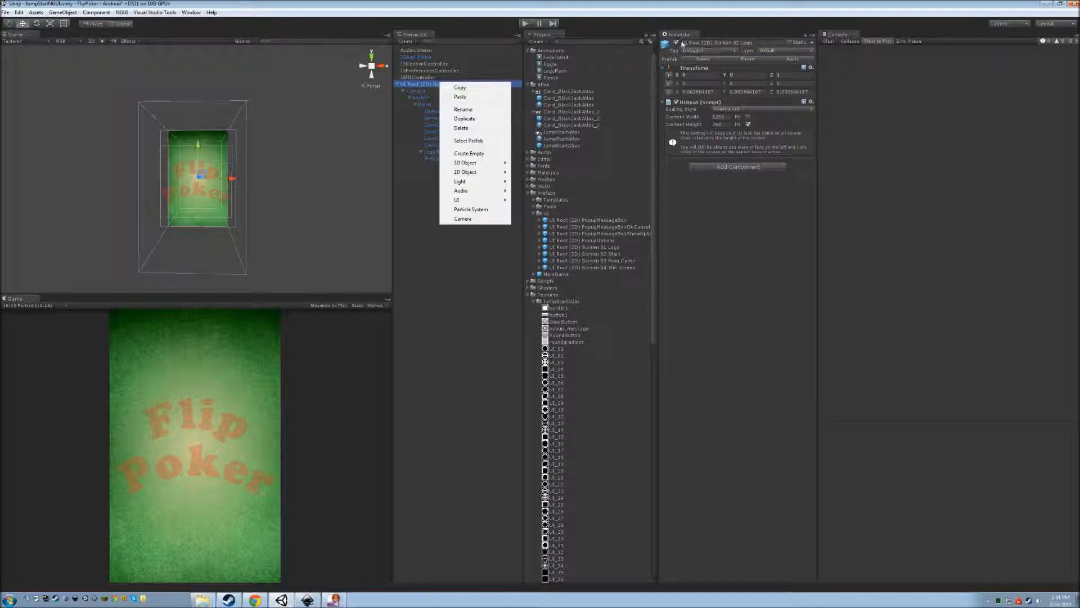
click(676, 43)
click(525, 23)
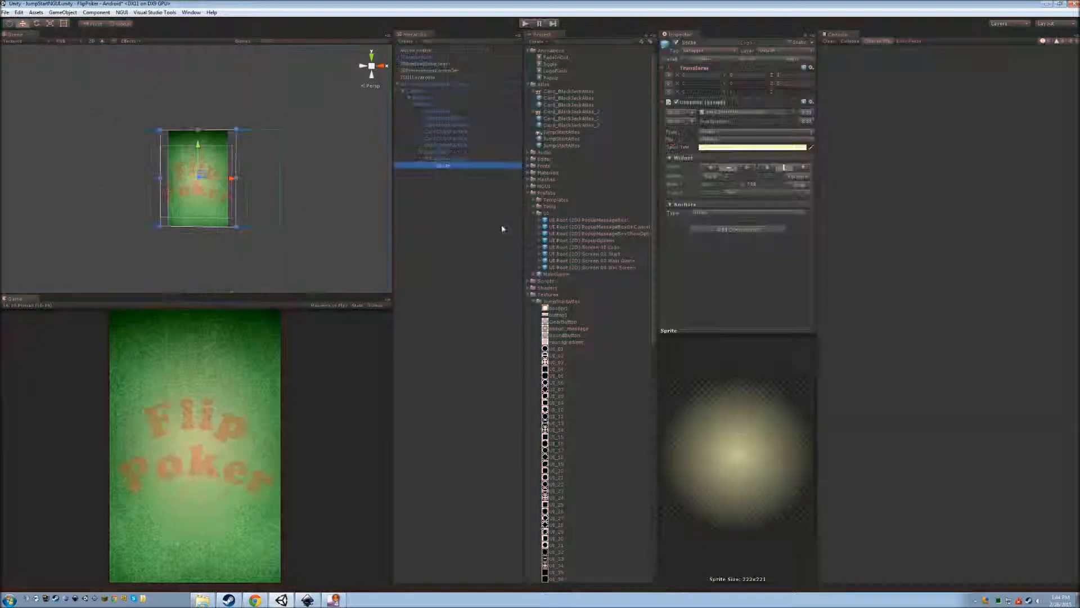
click(450, 159)
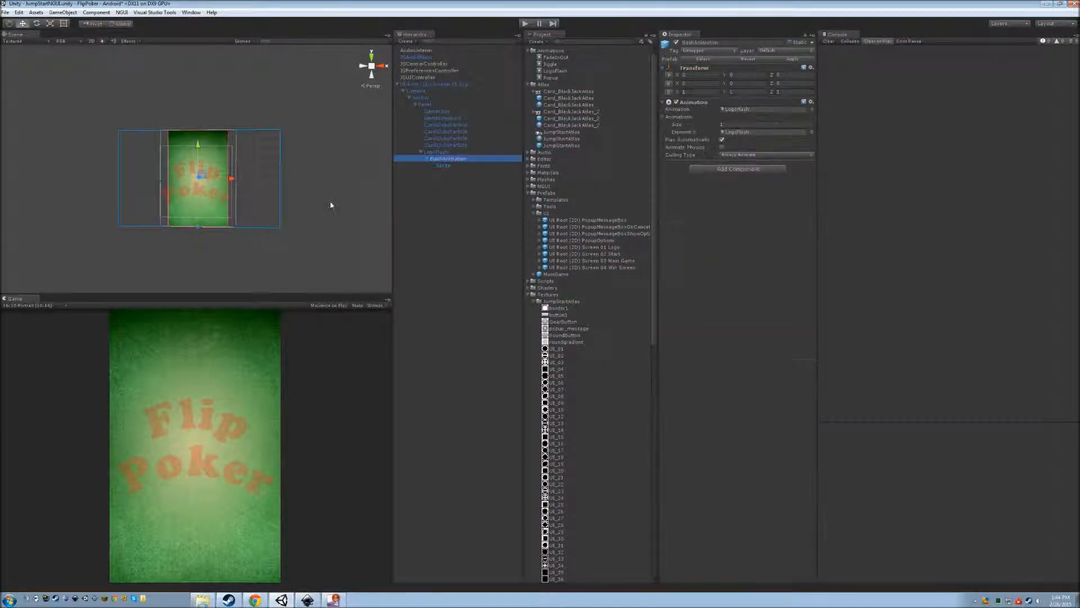
click(191, 13)
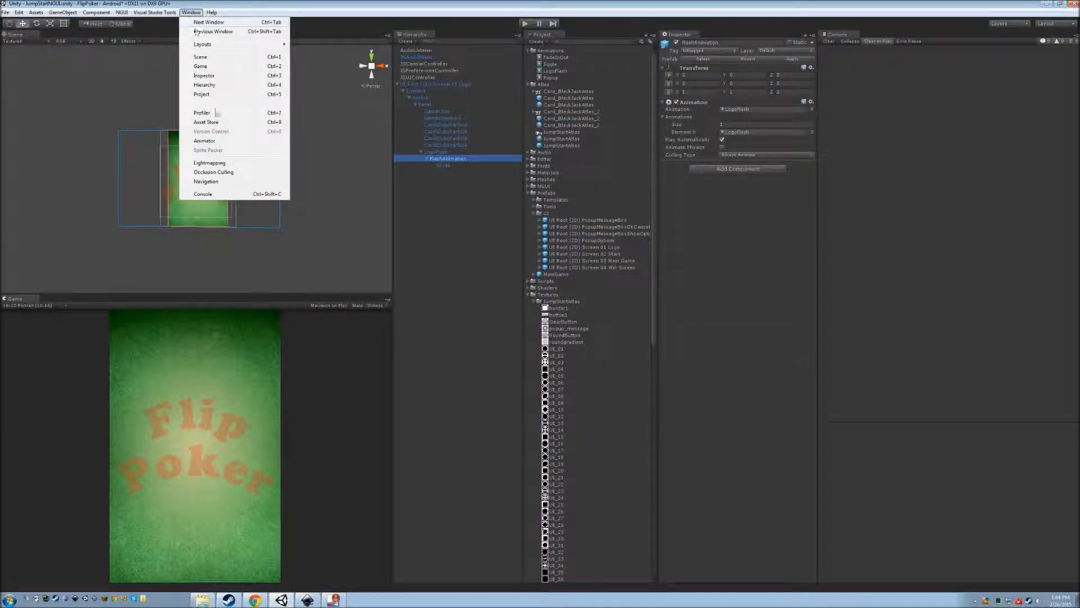
Move the LogoFlash Scale keyframe from frame 11 to about 51, preview the glow, and close the editor.
click(213, 104)
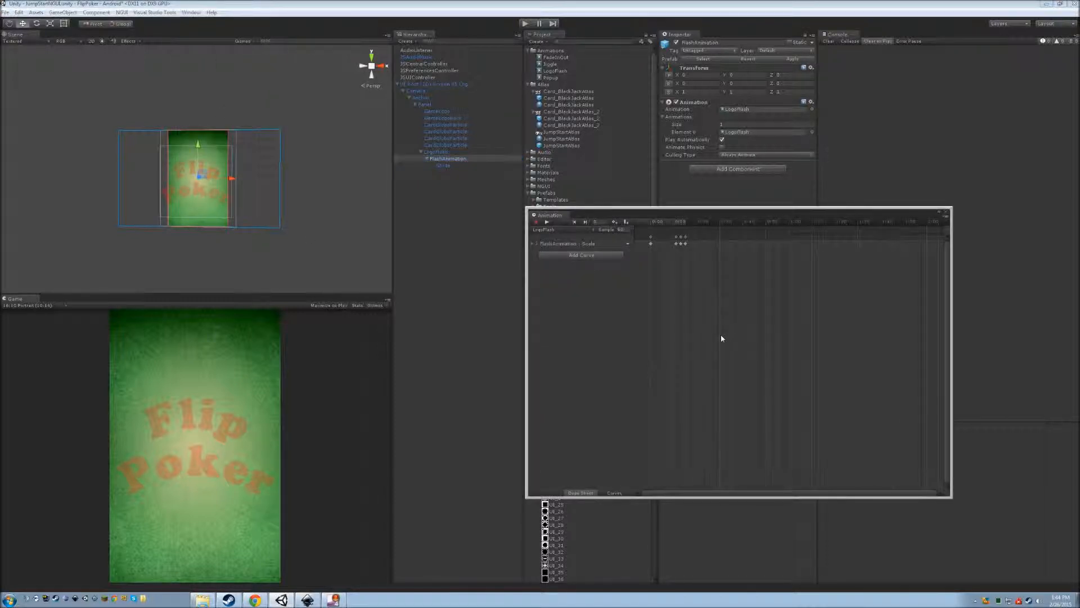
click(691, 241)
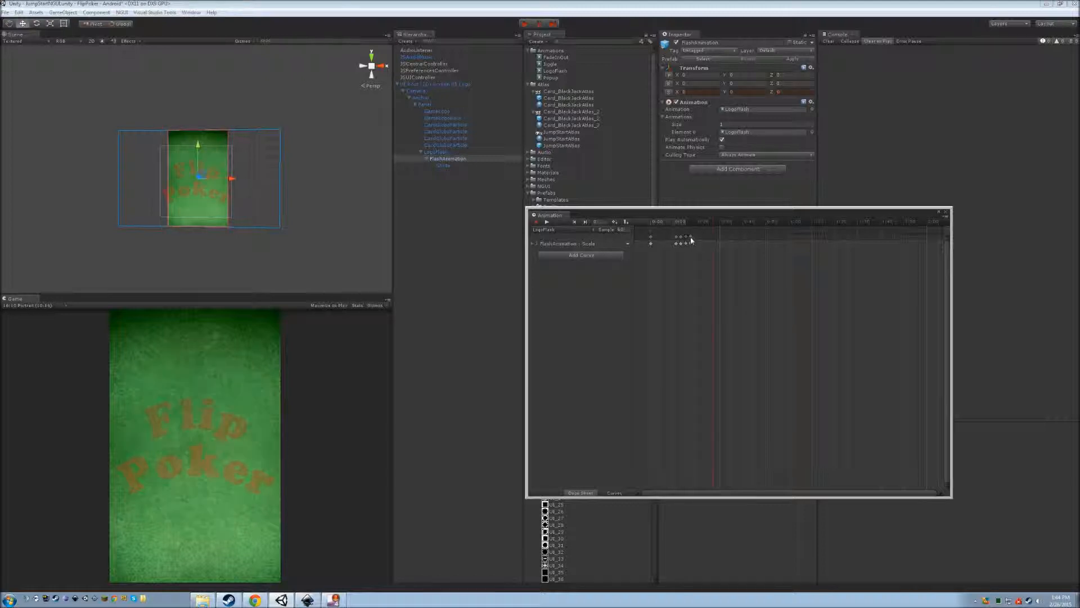
drag(733, 239, 750, 240)
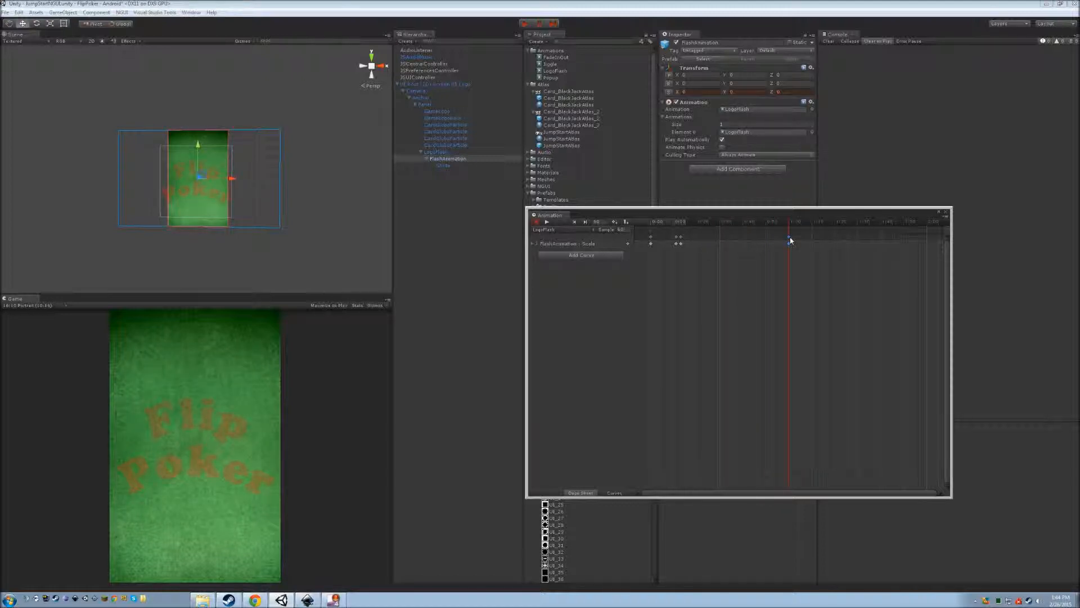
drag(681, 240, 781, 241)
click(677, 241)
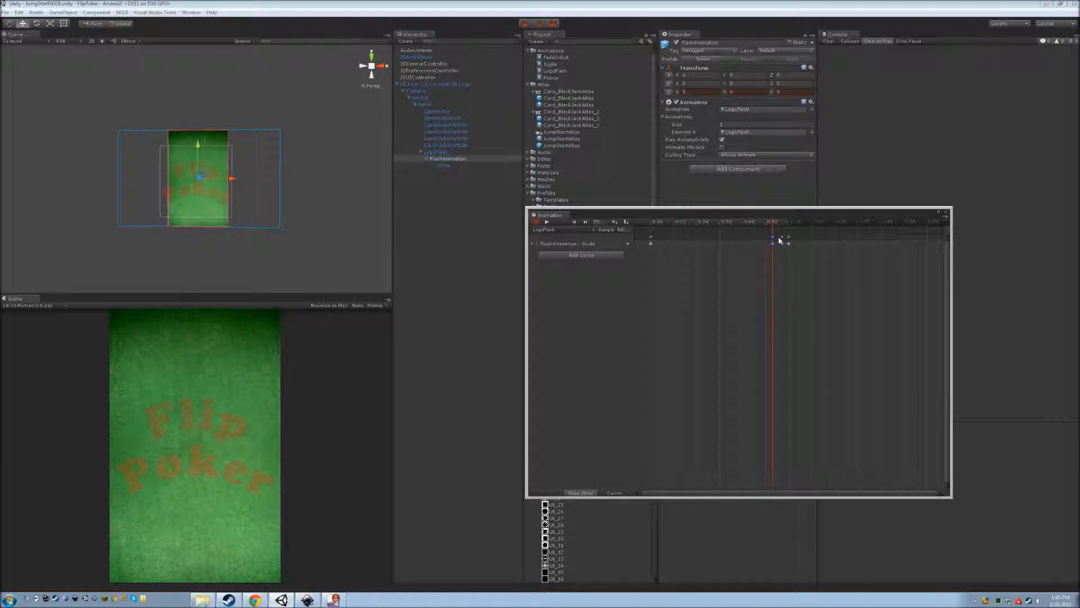
click(547, 222)
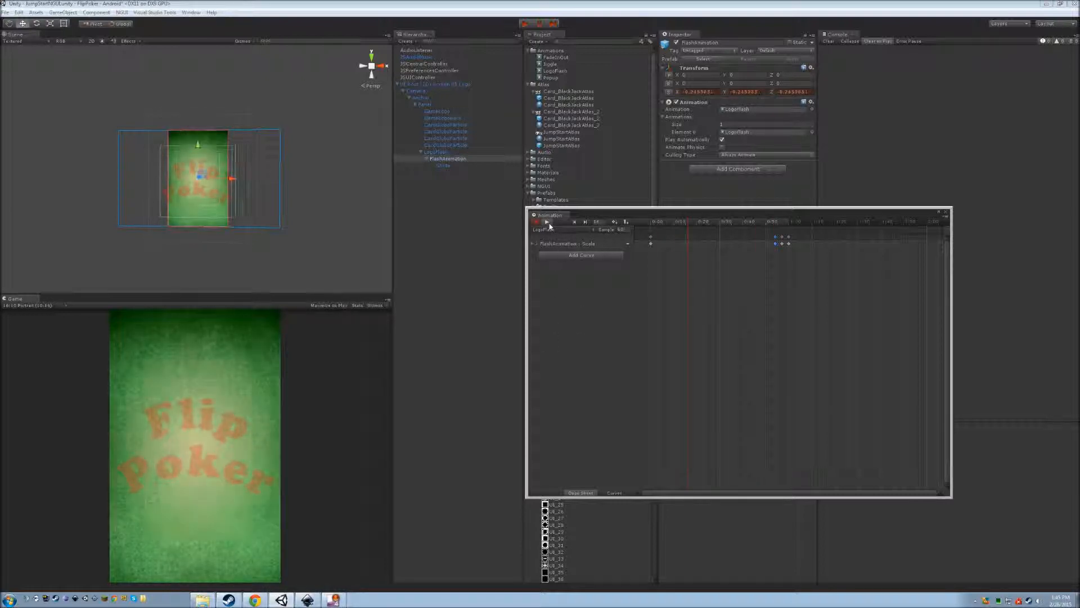
click(549, 224)
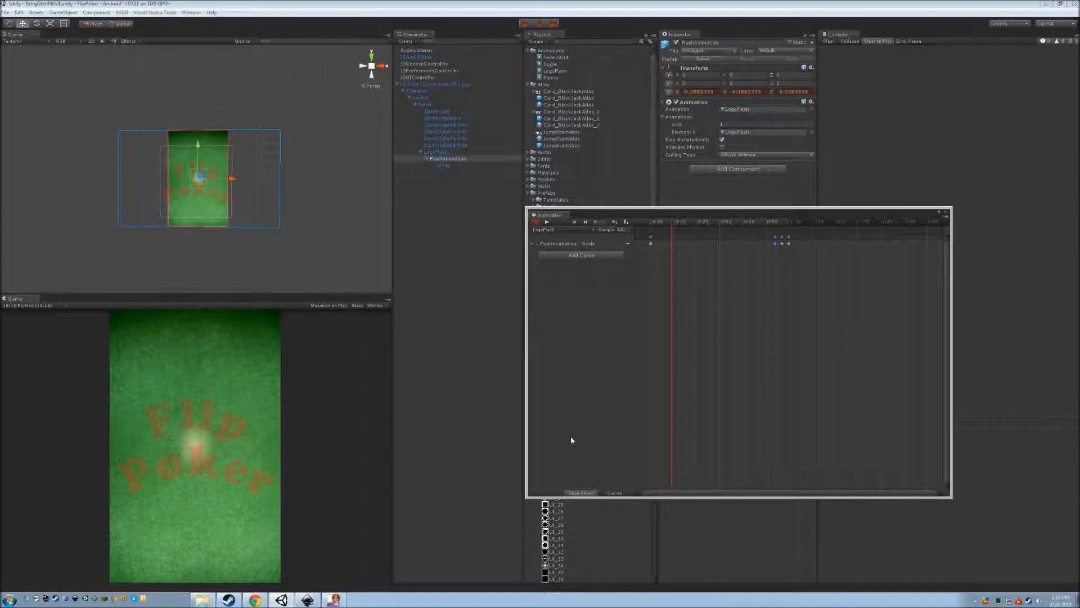
click(947, 212)
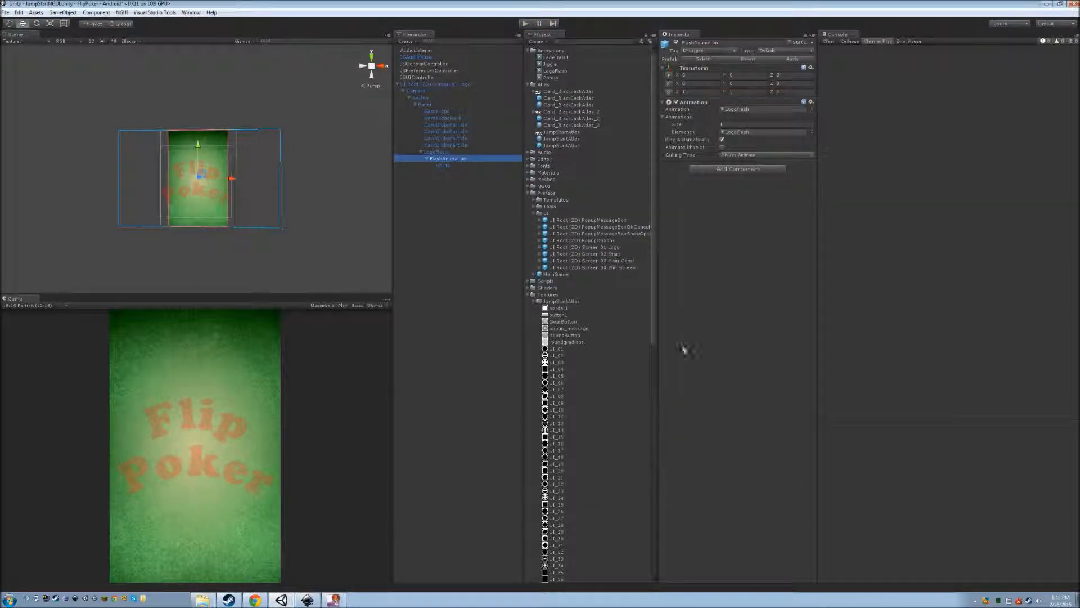
Apply the logo screen's changes to its prefab and deactivate the logo screen object.
click(444, 84)
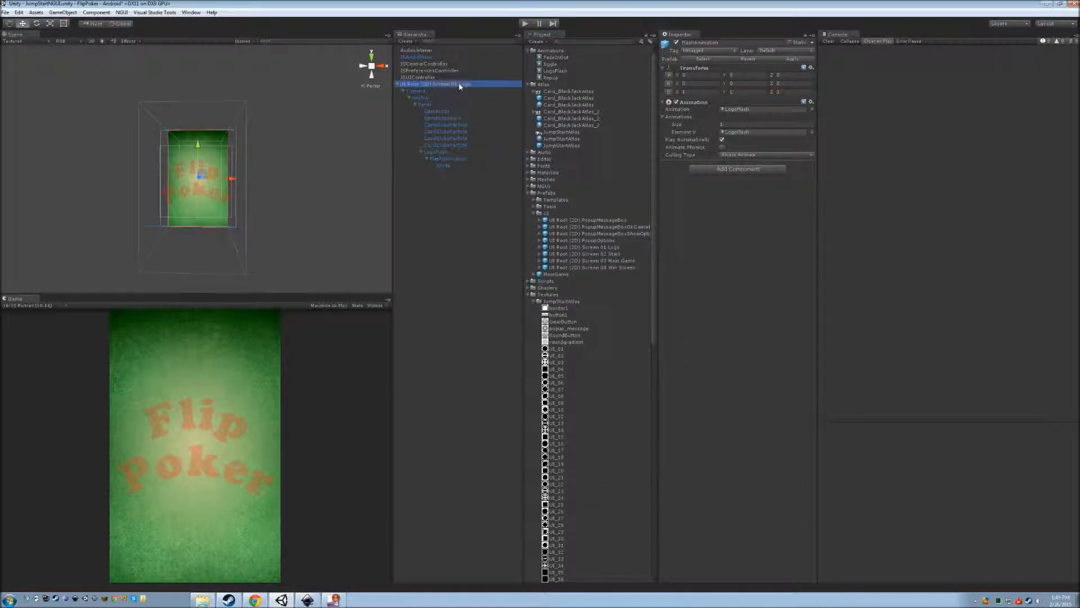
click(792, 60)
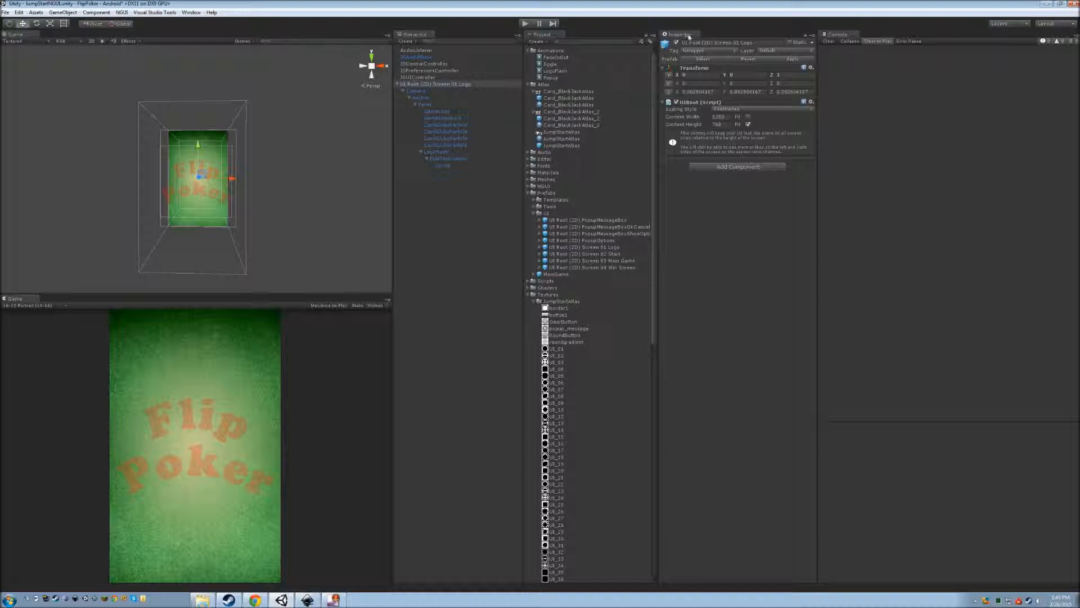
click(676, 42)
Test-run the game to watch the cards circle the title, then stop and reactivate the logo screen.
click(528, 24)
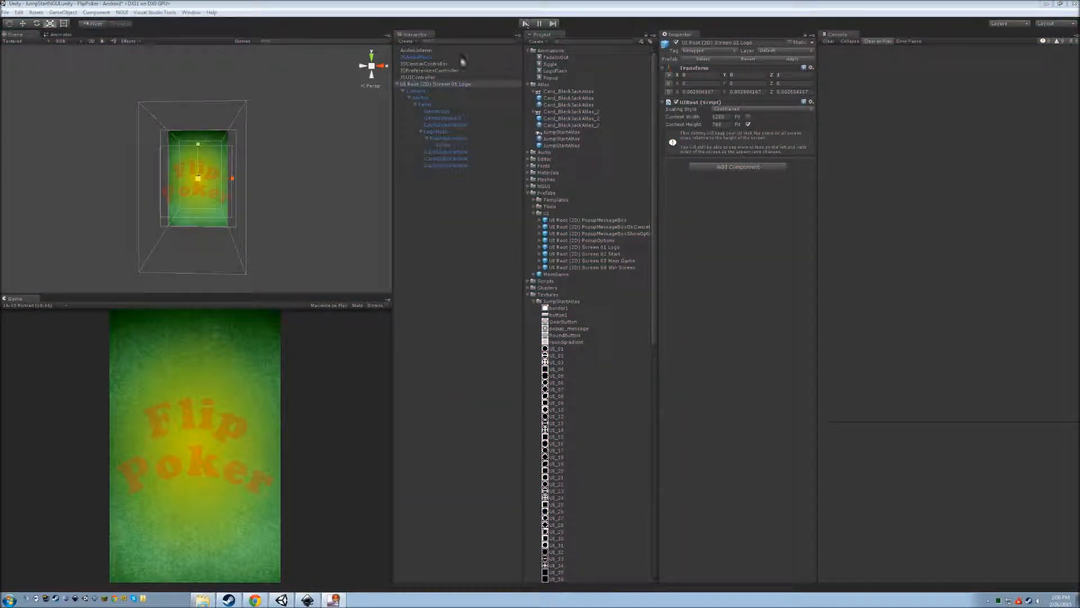
click(676, 44)
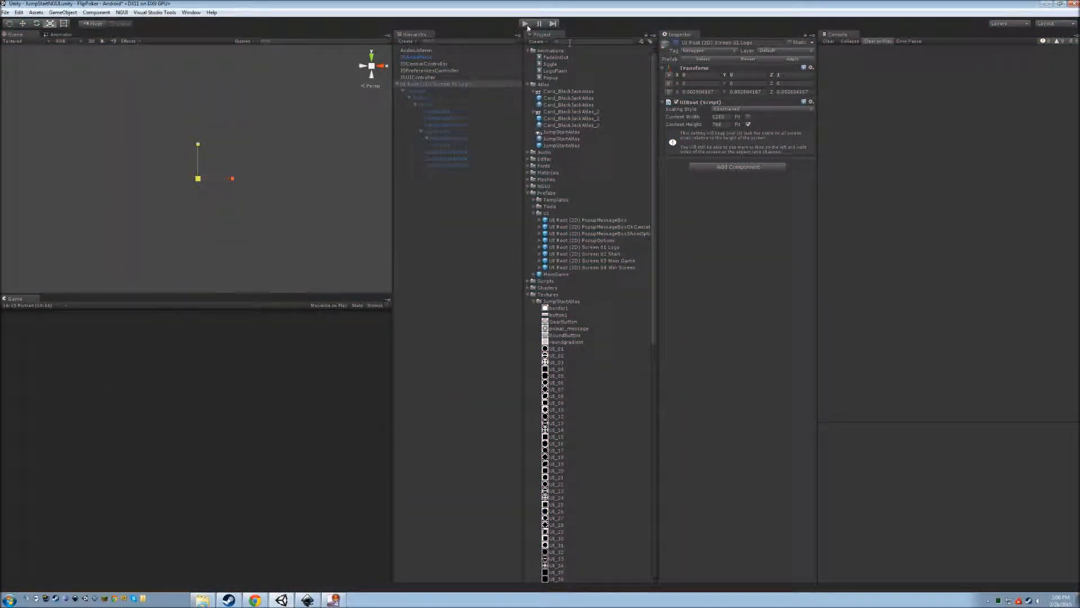
click(525, 24)
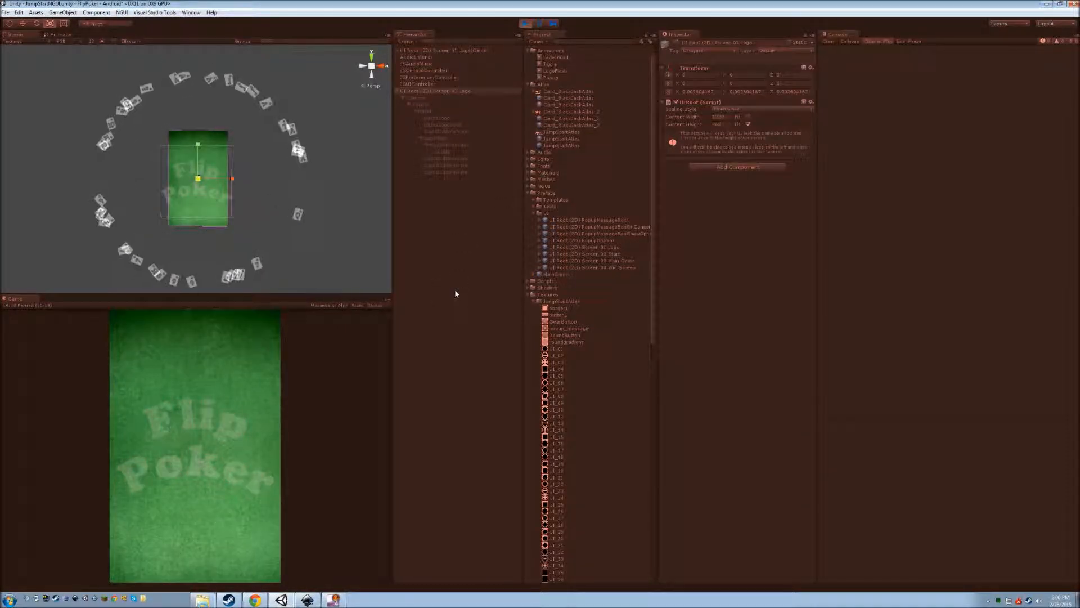
click(526, 24)
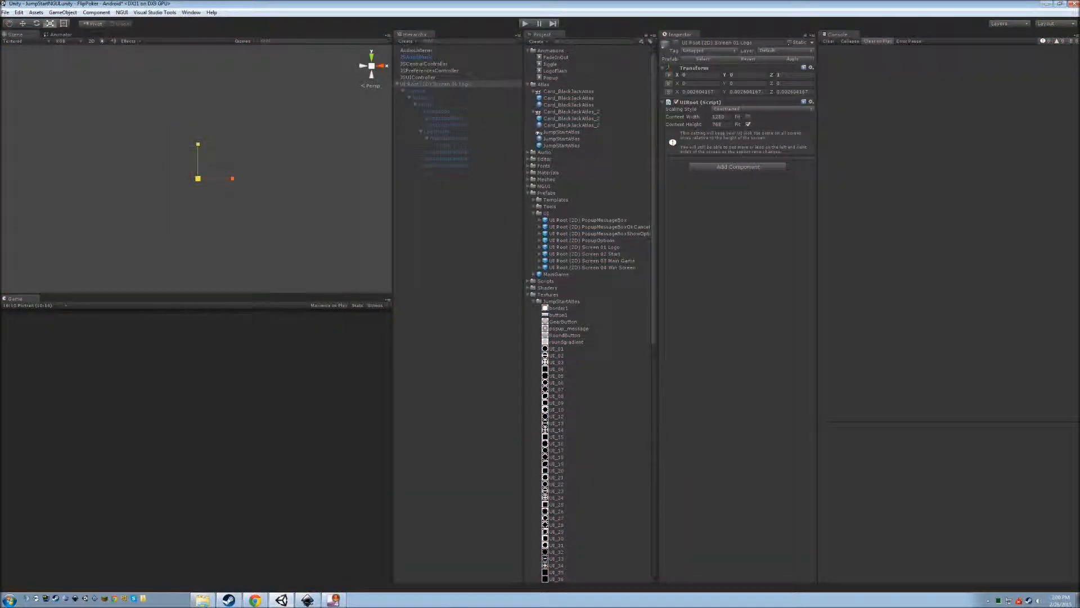
click(677, 44)
Raise the second card particle system's emission rate from 10 to 20.
click(468, 153)
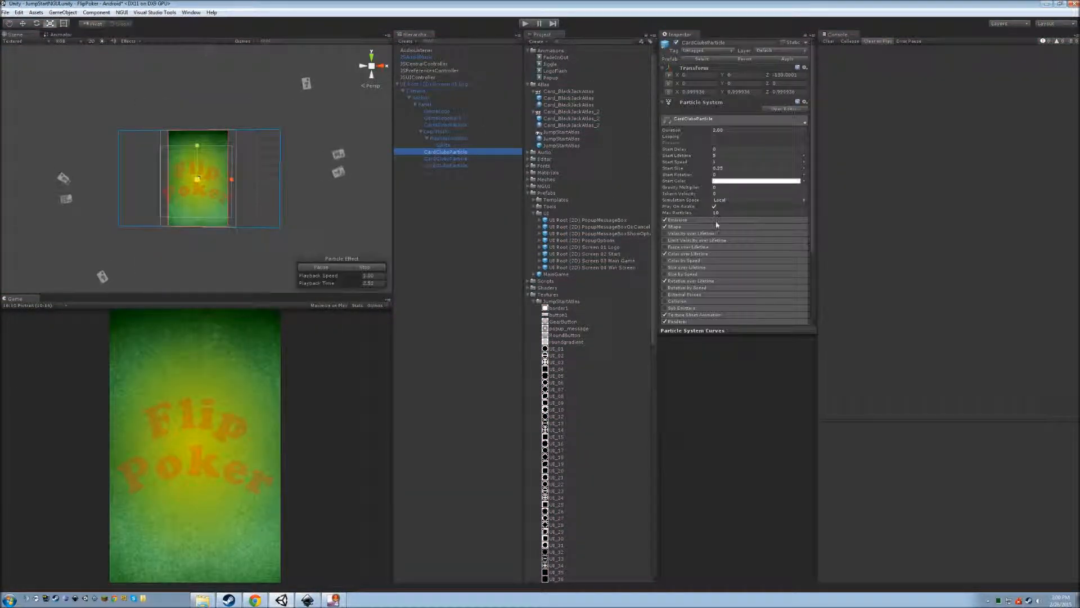
click(731, 230)
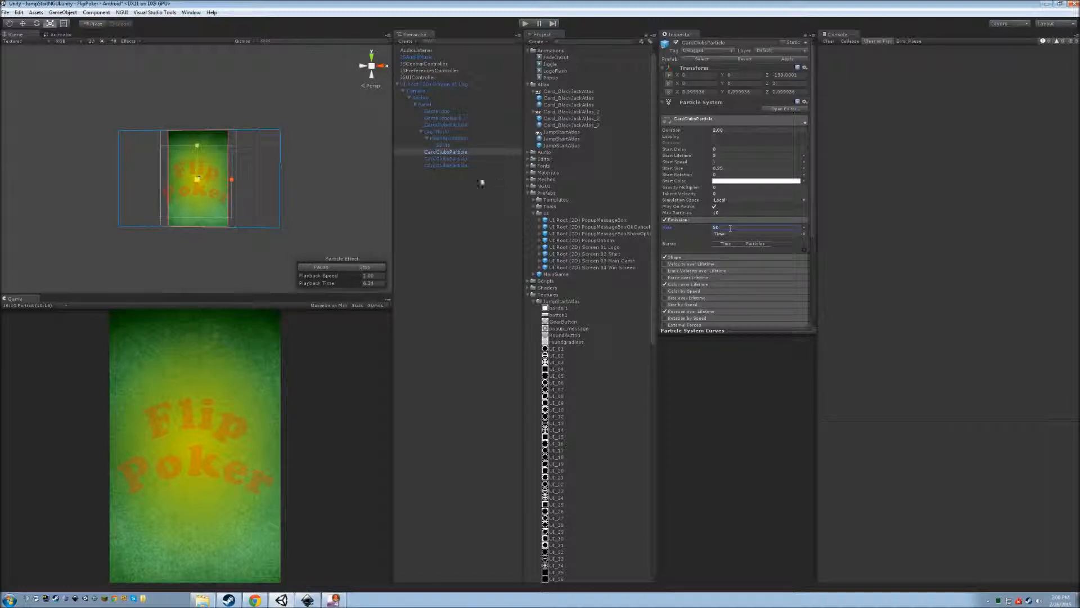
click(458, 159)
click(719, 226)
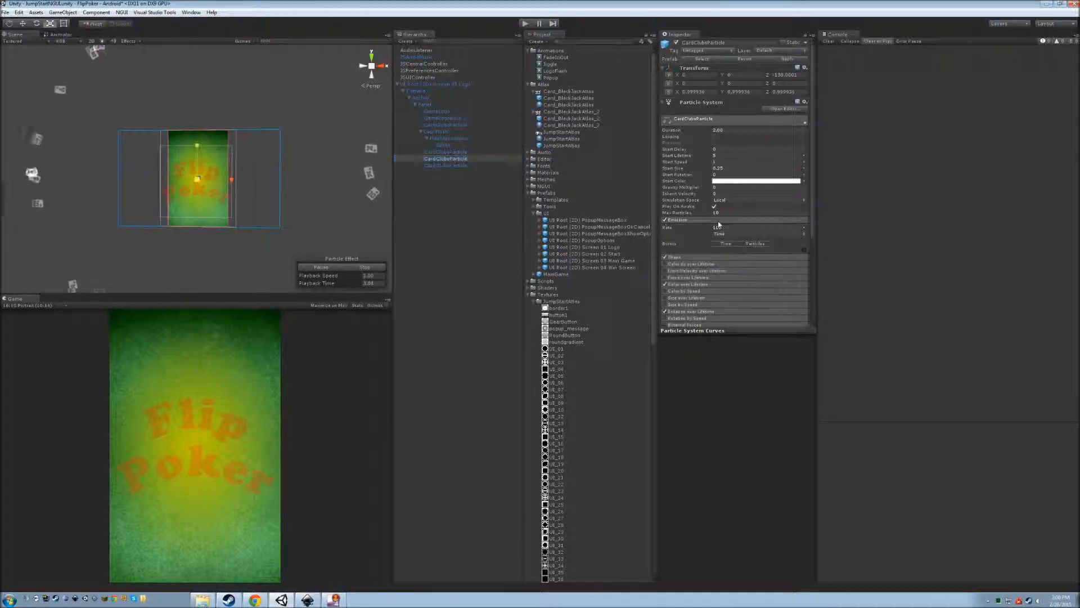
click(726, 227)
text(20)
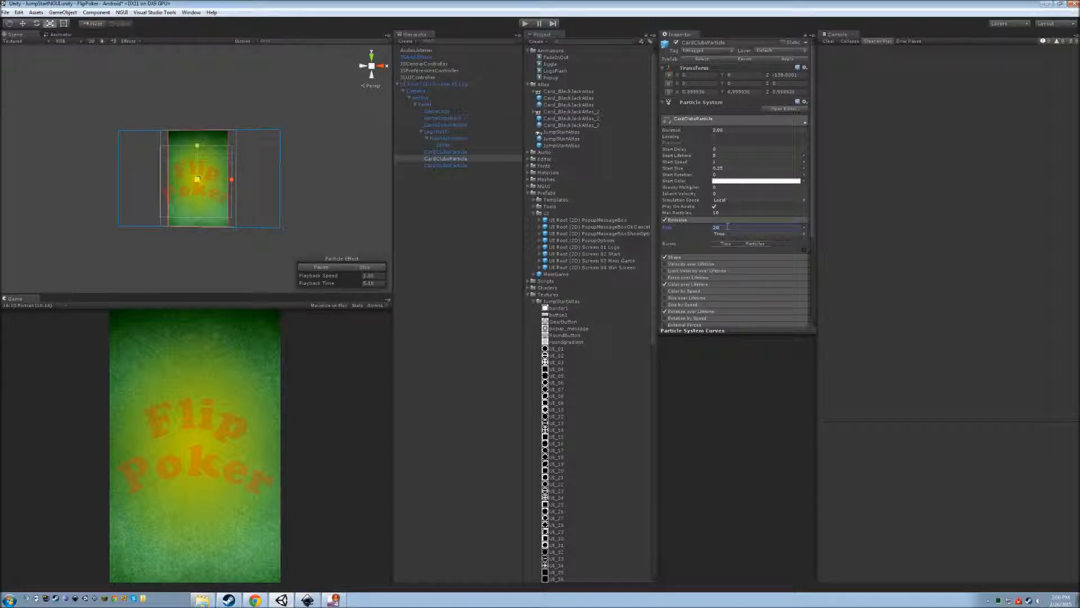
Check the third card particle system's emission rate of 100, then reselect the logo screen root.
click(467, 165)
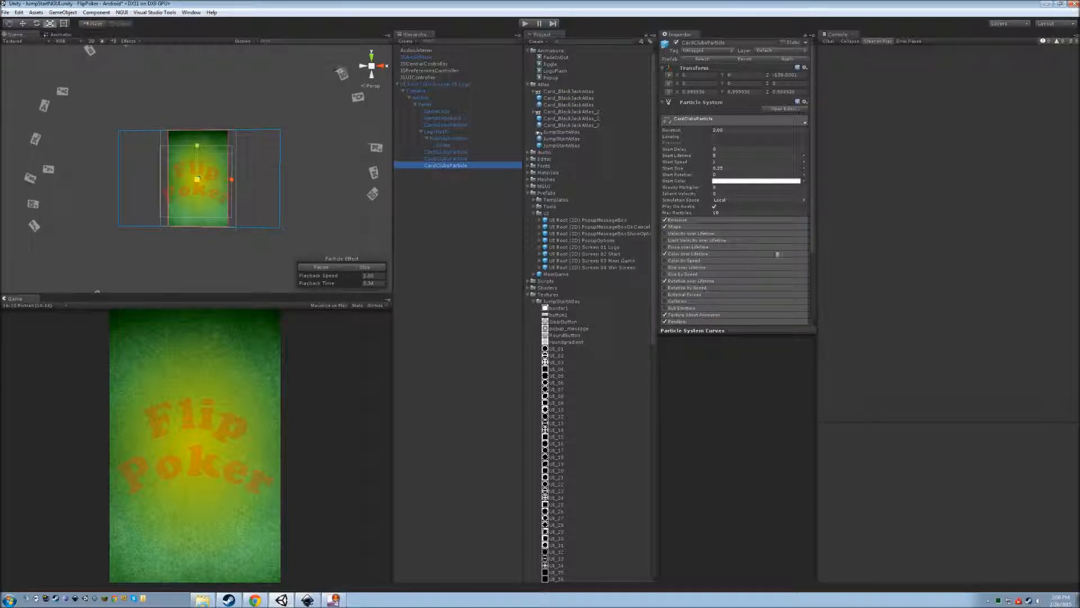
click(731, 222)
click(730, 227)
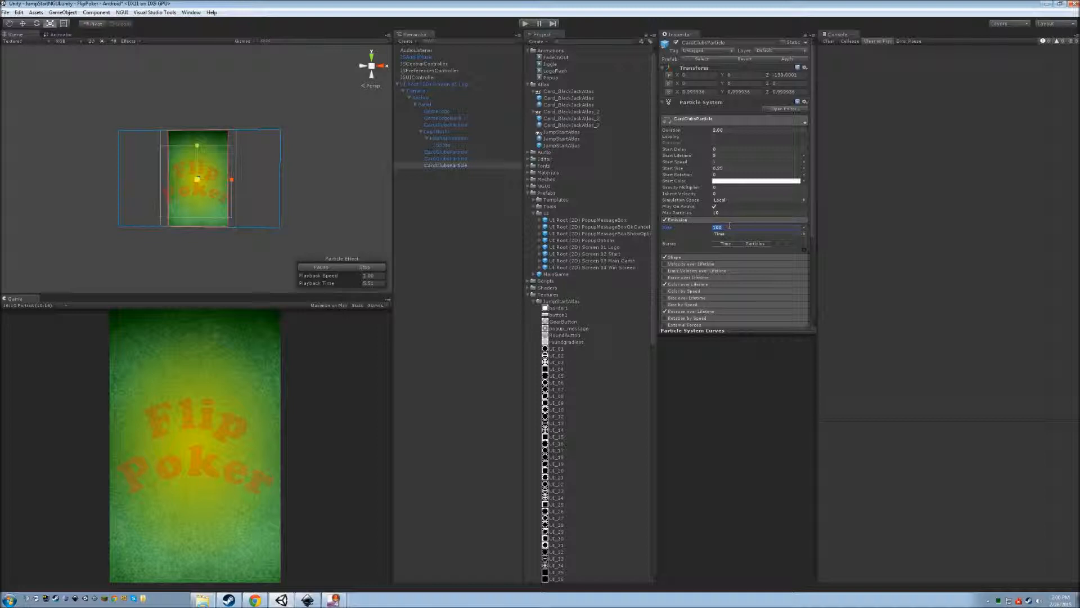
click(450, 84)
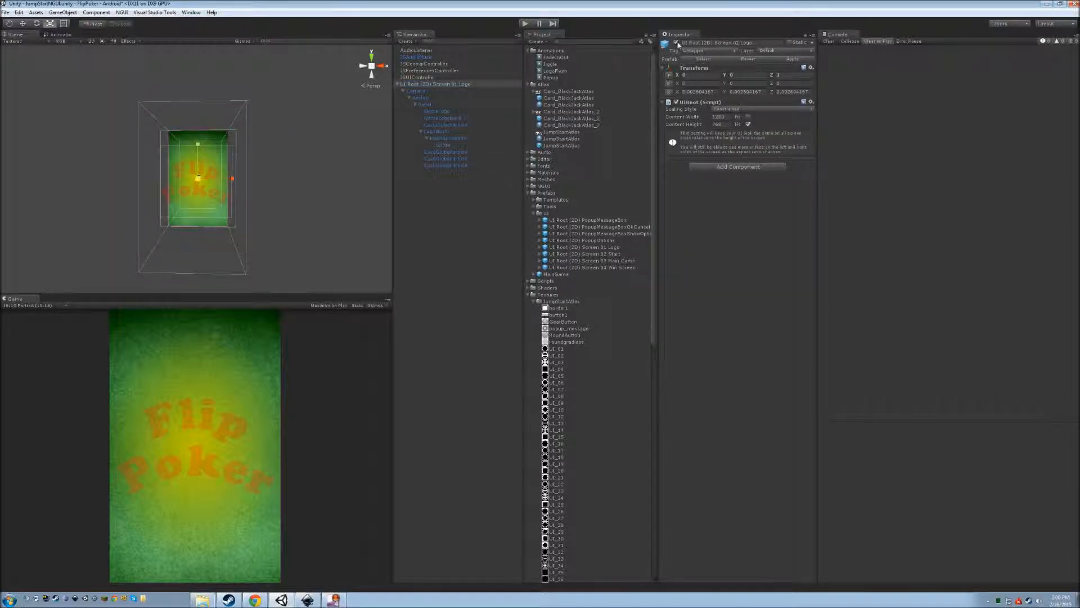
Enter Play mode with Ctrl+P to preview the Flip Poker title screen.
key(ctrl+p)
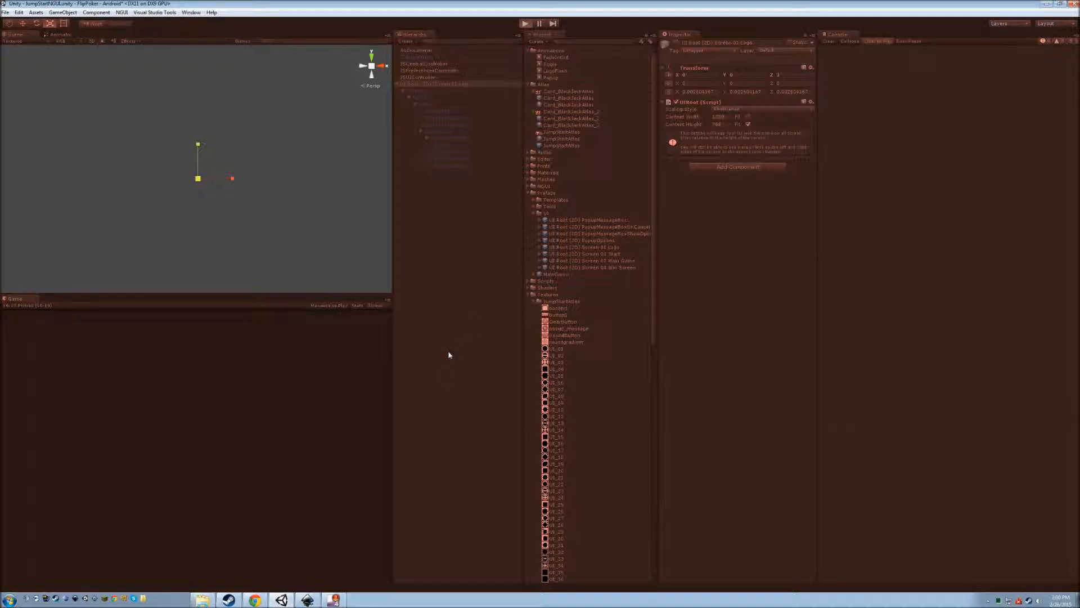